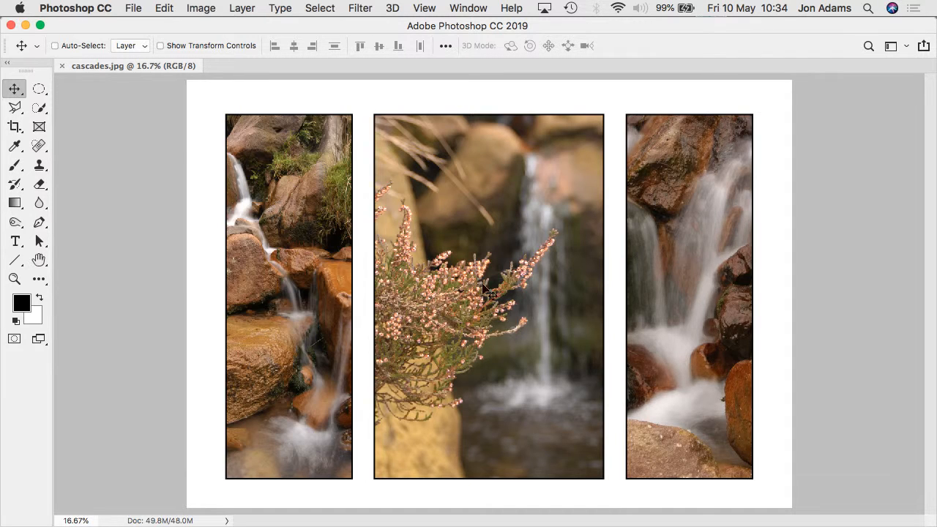
- Close cascades.jpg and create a new A4 document, 210 x 297 mm at 300 pixels/inch, in RGB Color with a white background
{"action": "left_click", "coordinate": [63, 66]}
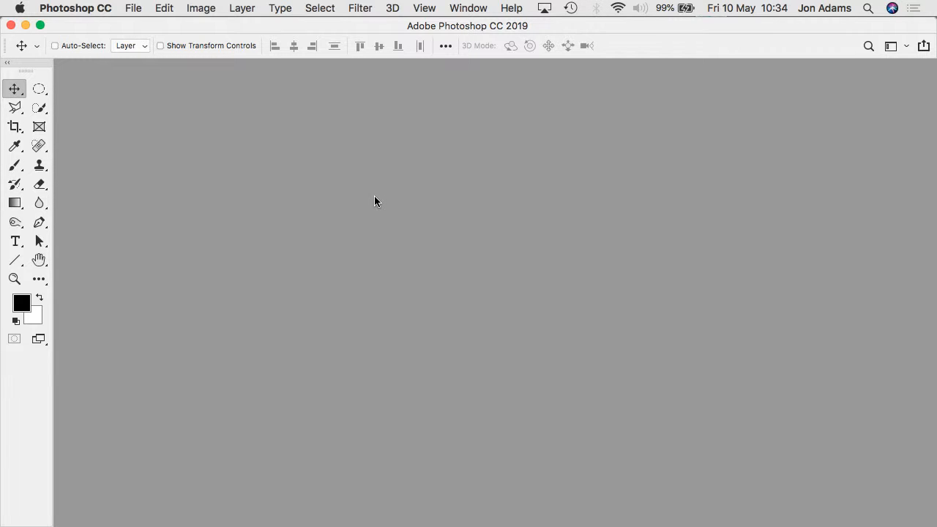
{"action": "left_click", "coordinate": [134, 9]}
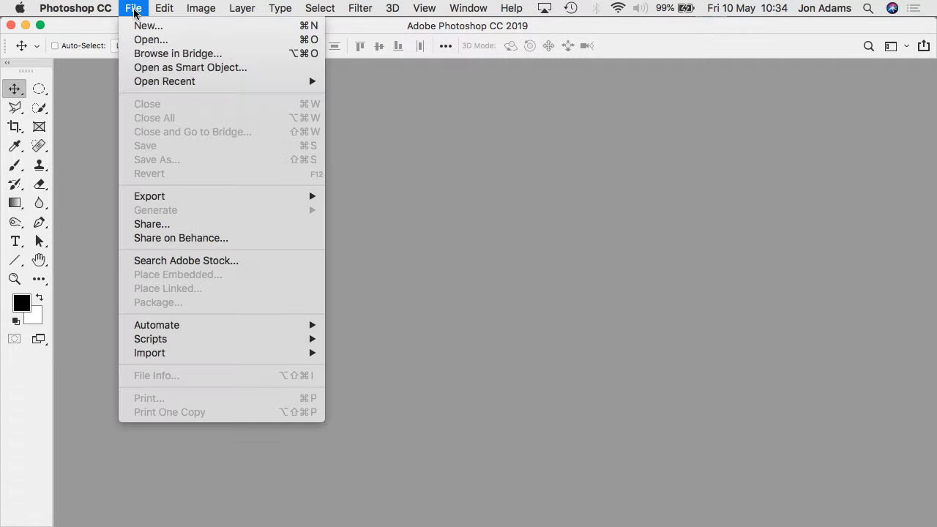
{"action": "left_click", "coordinate": [146, 26]}
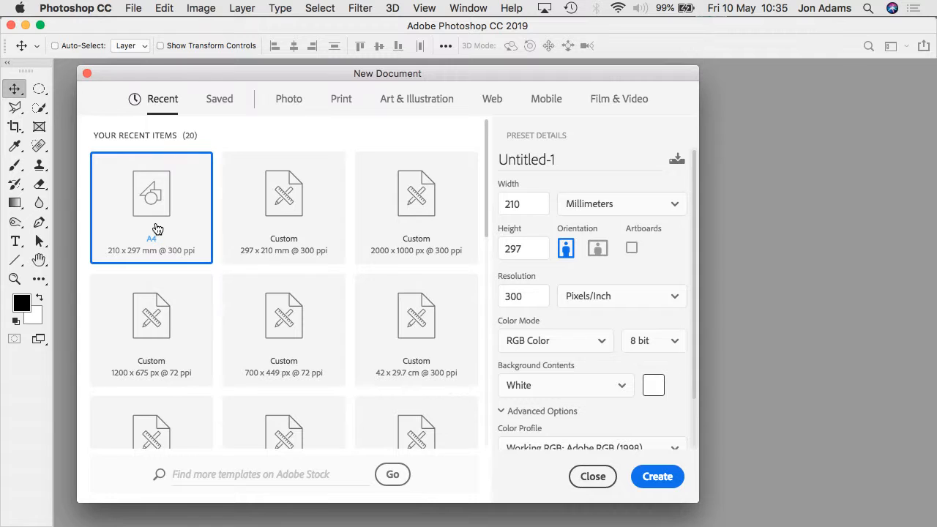
{"action": "left_click", "coordinate": [622, 209]}
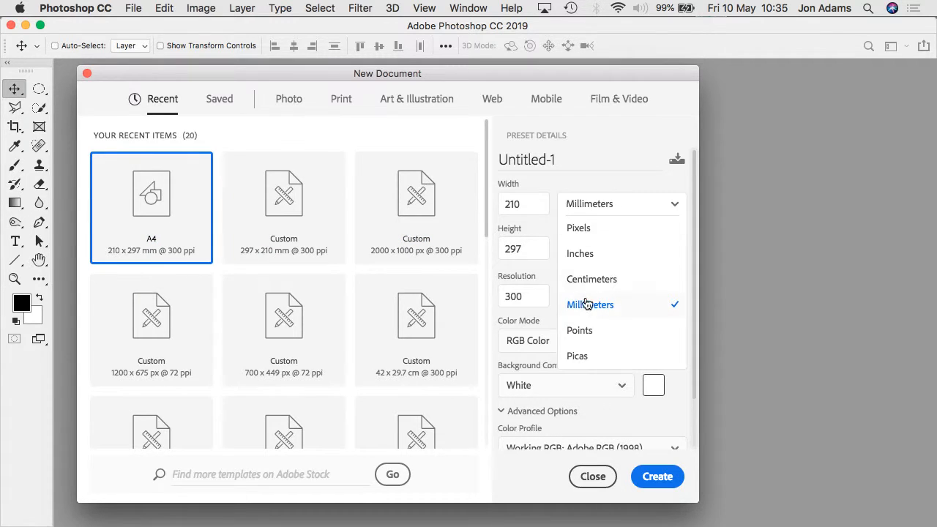
{"action": "left_click", "coordinate": [607, 206]}
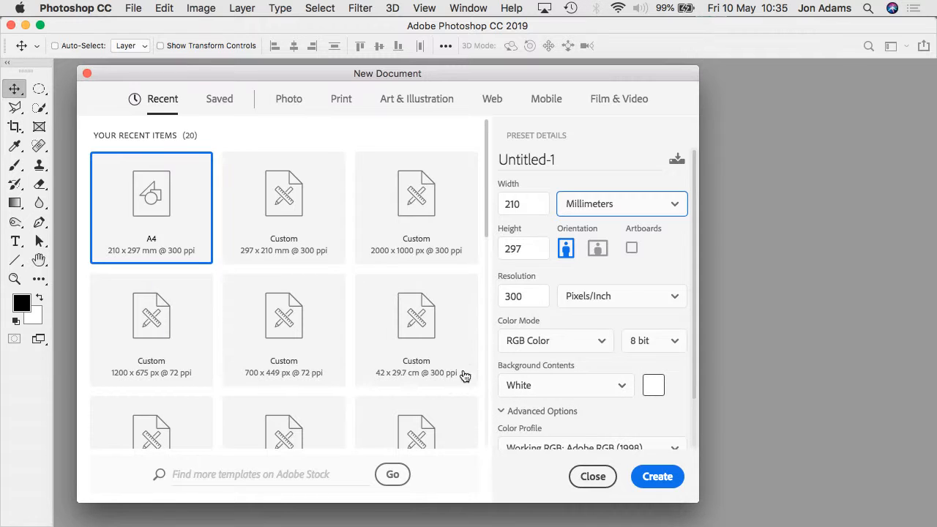
{"action": "left_click", "coordinate": [659, 477]}
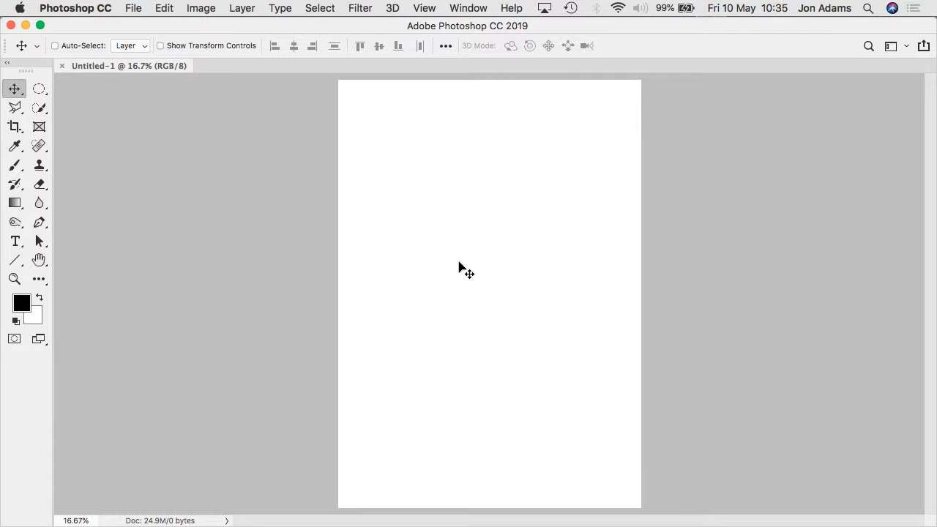
- Rotate the blank canvas 90° clockwise into landscape orientation
{"action": "left_click", "coordinate": [201, 9]}
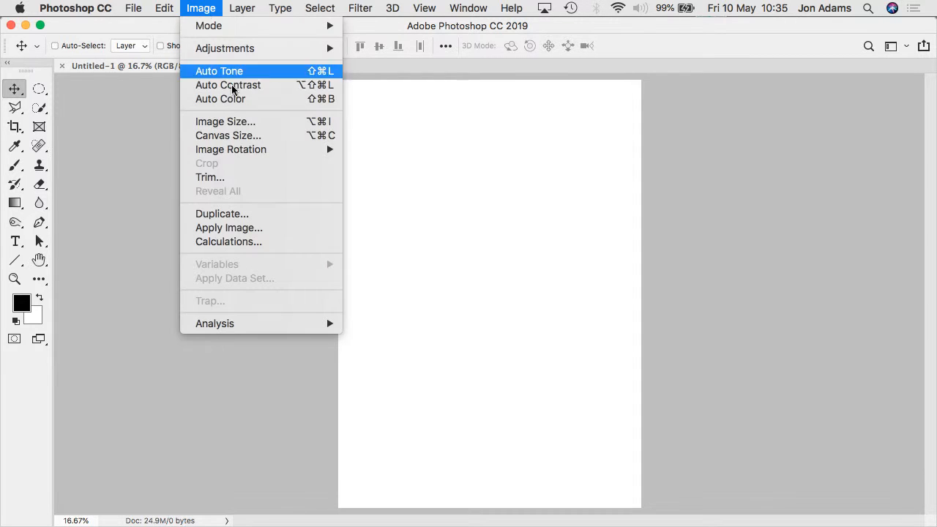
{"action": "mouse_move", "coordinate": [228, 155]}
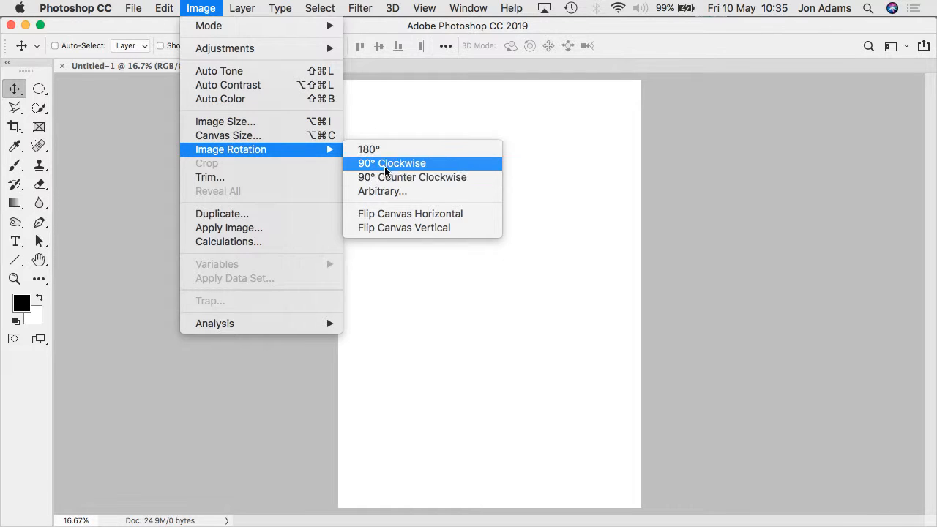
{"action": "left_click", "coordinate": [403, 165]}
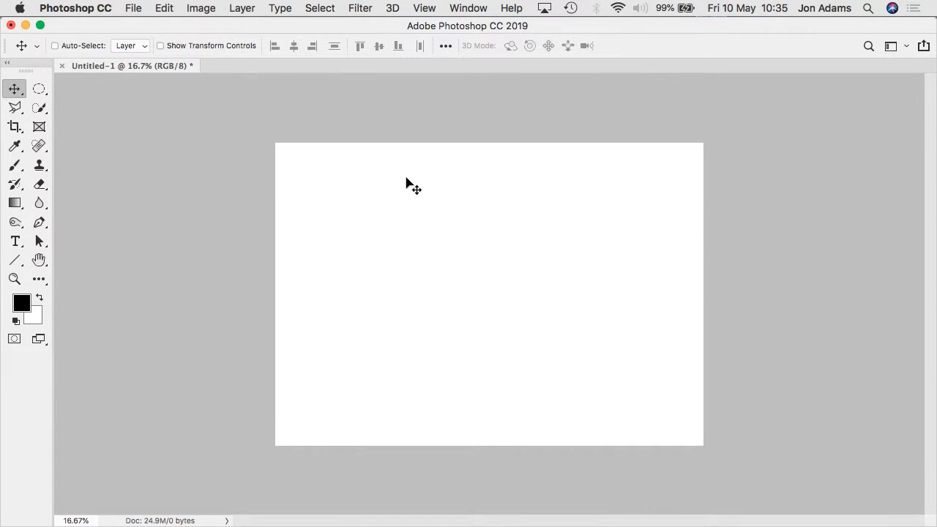
{"action": "scroll", "coordinate": [493, 238], "scroll_direction": "up", "scroll_amount": 3}
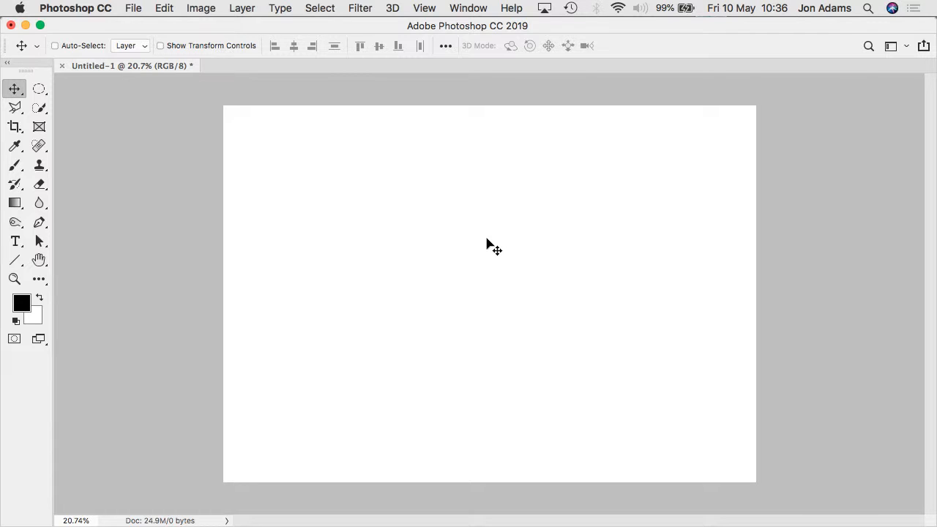
- Make a tall rectangular marquee selection in the middle of the page, nearly the full height of the canvas
{"action": "left_click", "coordinate": [38, 93]}
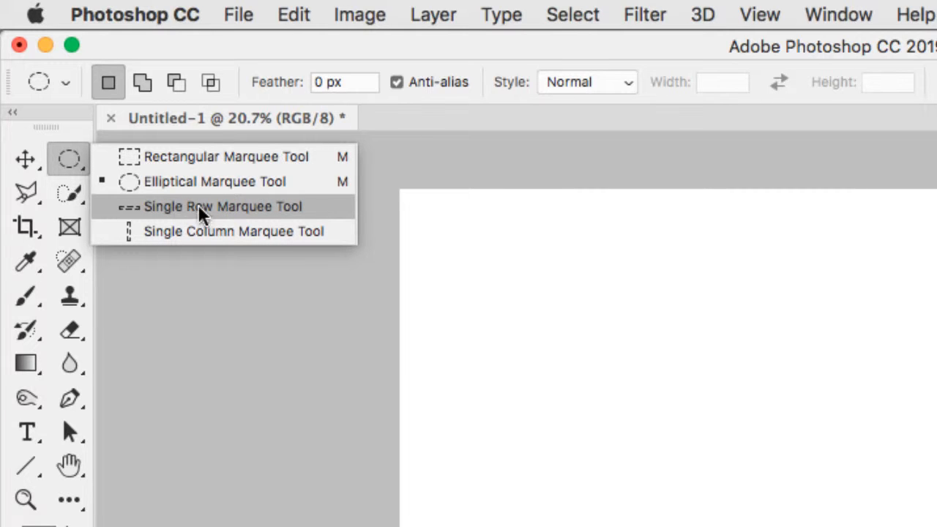
{"action": "left_click", "coordinate": [172, 156]}
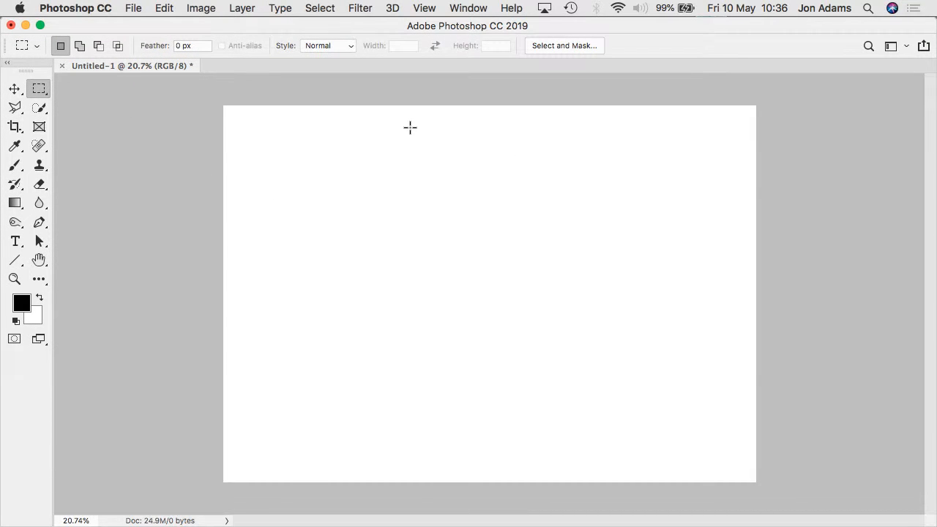
{"action": "left_click_drag", "start_coordinate": [406, 136], "coordinate": [565, 451]}
- Show the Layers panel beside the selection, make it narrower, and add a new empty layer above the Background
{"action": "left_click", "coordinate": [466, 10]}
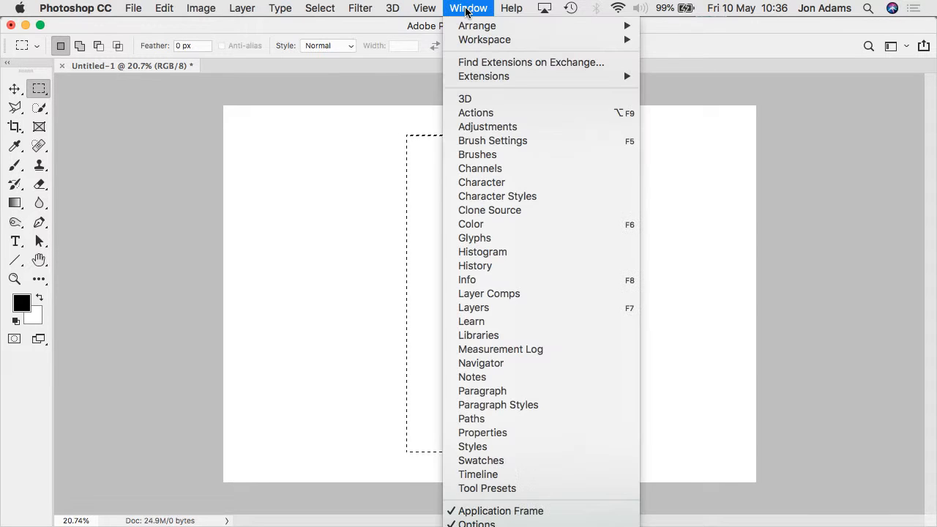
{"action": "left_click", "coordinate": [474, 307]}
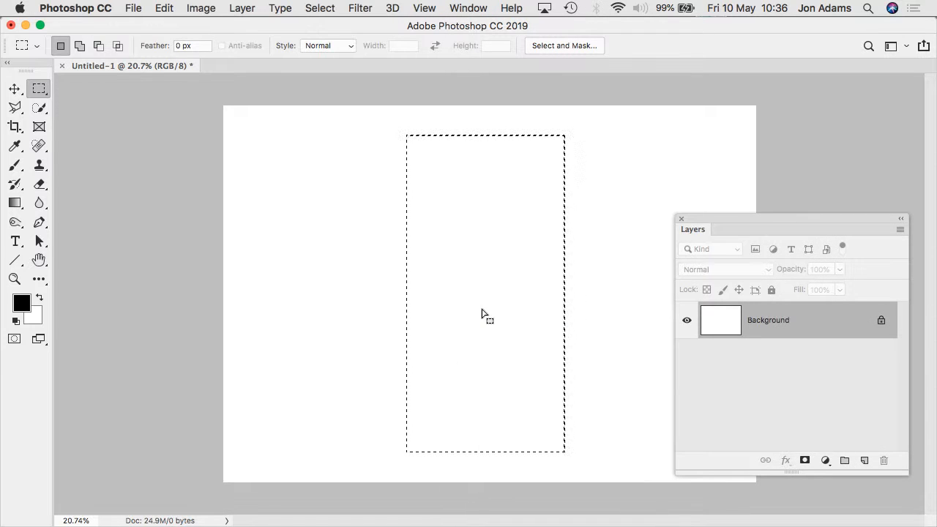
{"action": "left_click_drag", "start_coordinate": [721, 218], "coordinate": [731, 145]}
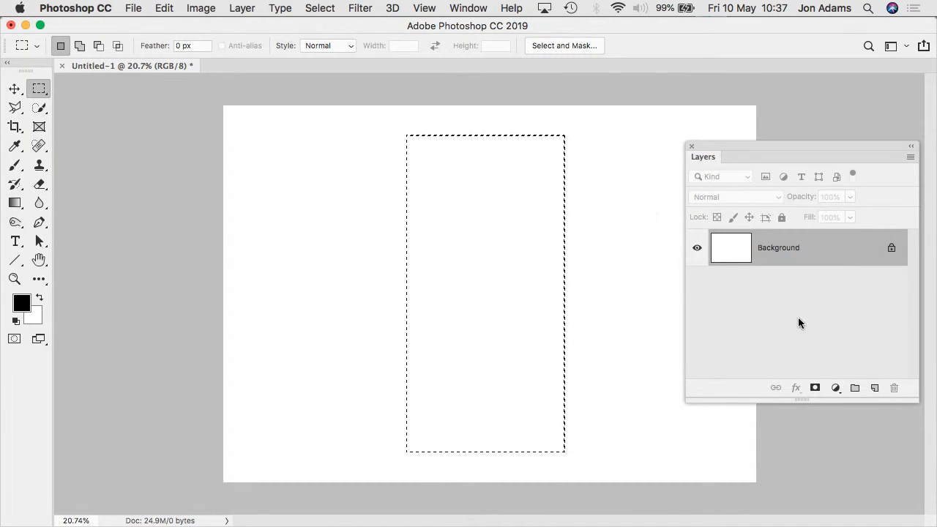
{"action": "left_click_drag", "start_coordinate": [910, 400], "coordinate": [866, 401]}
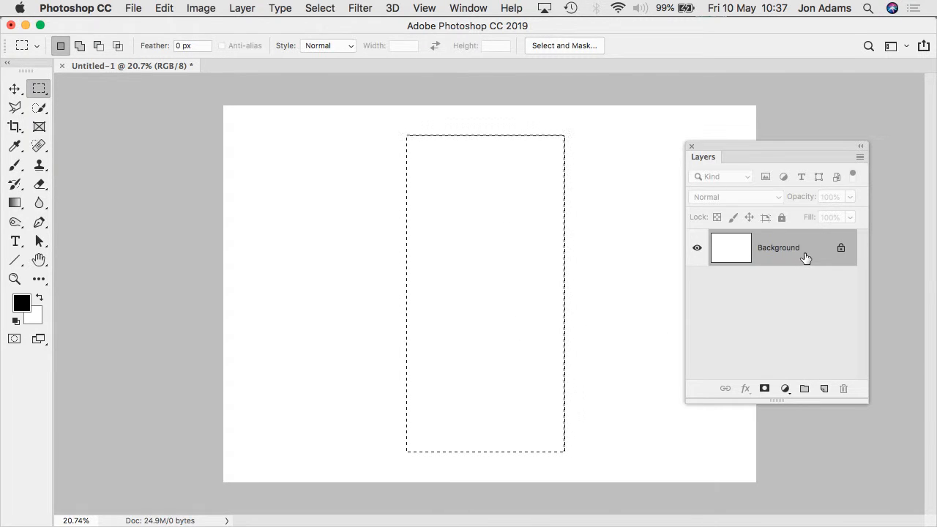
{"action": "left_click", "coordinate": [824, 390]}
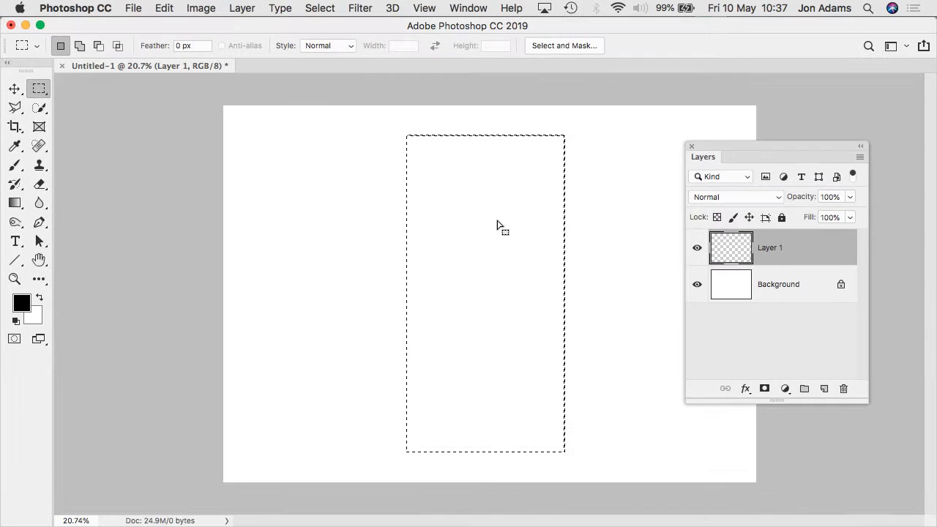
- Fill the rectangular selection on the new layer with black at 100% opacity in Normal mode and deselect it
{"action": "left_click", "coordinate": [164, 8]}
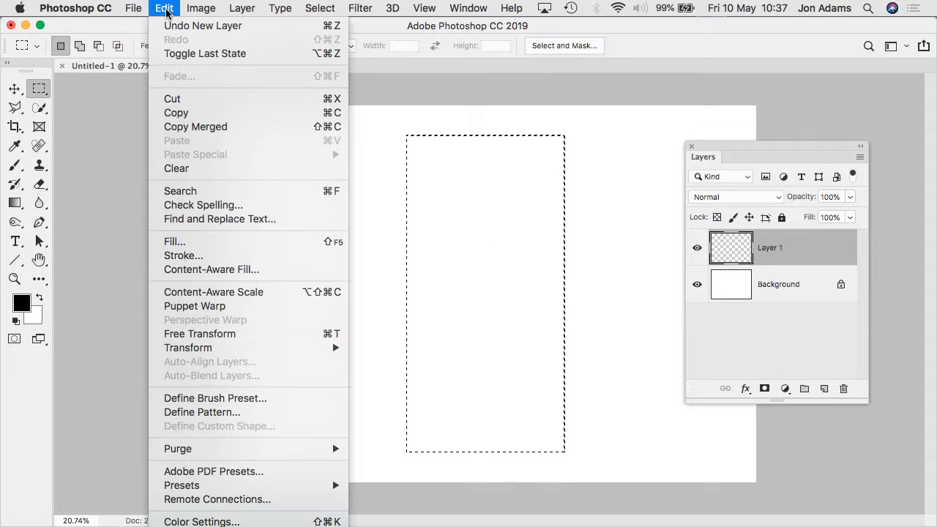
{"action": "left_click", "coordinate": [182, 243]}
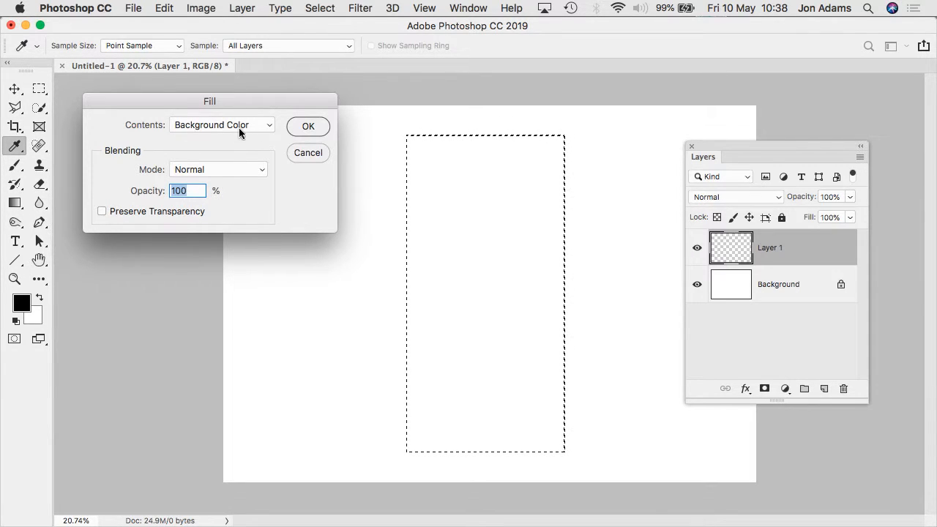
{"action": "left_click", "coordinate": [269, 127]}
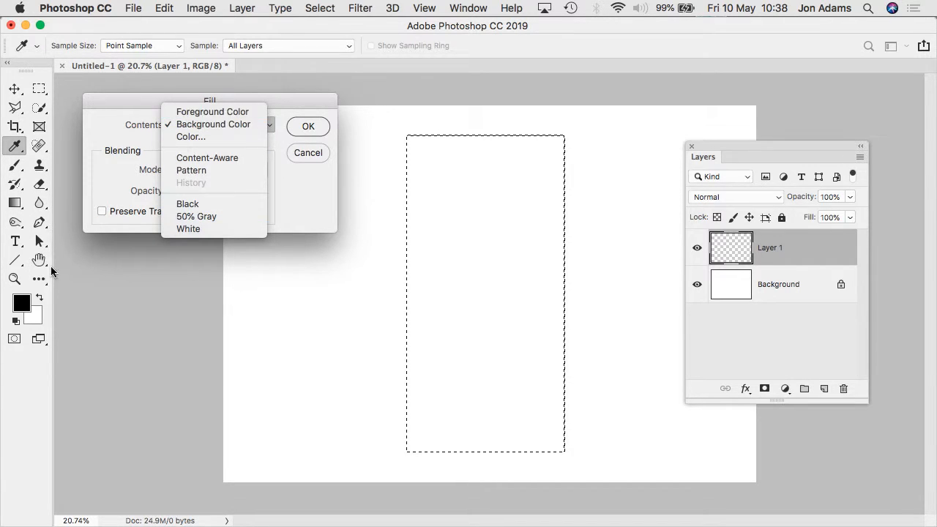
{"action": "left_click", "coordinate": [203, 205]}
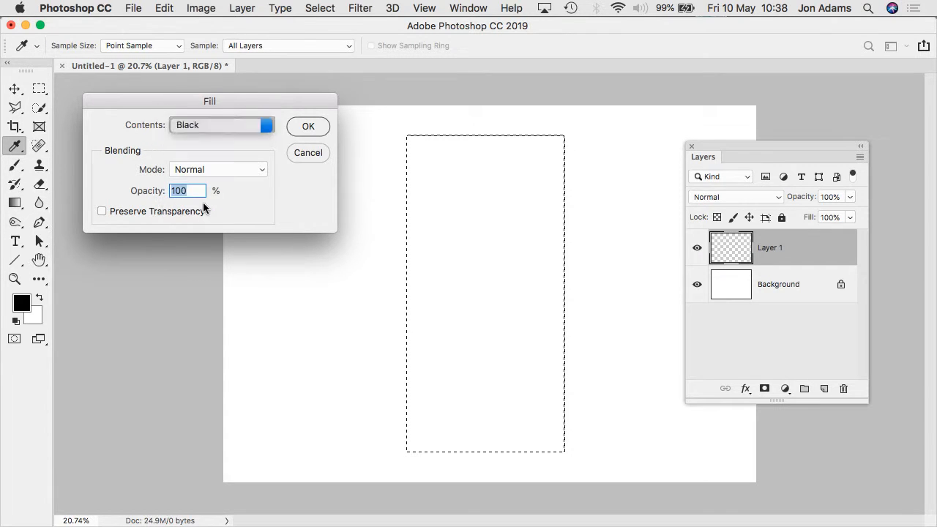
{"action": "left_click", "coordinate": [309, 127]}
{"action": "key", "text": "m"}
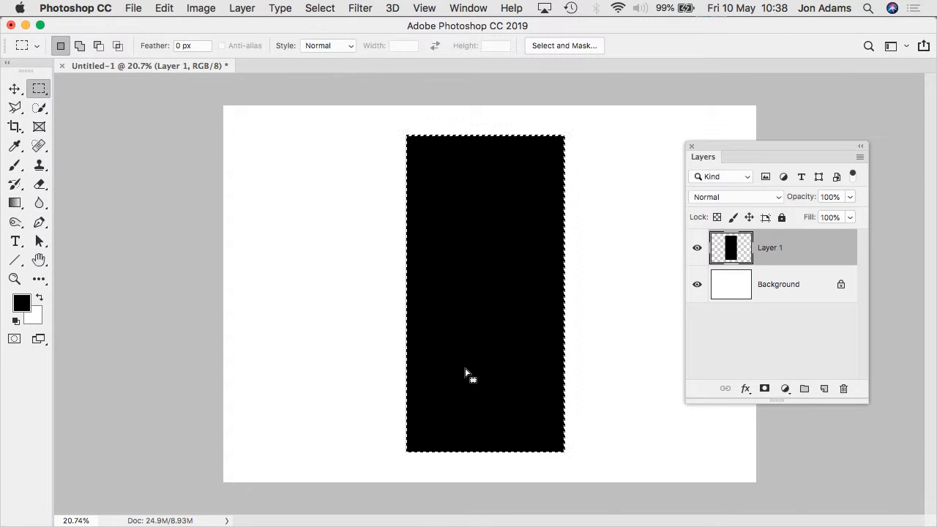
{"action": "key", "text": "super+d"}
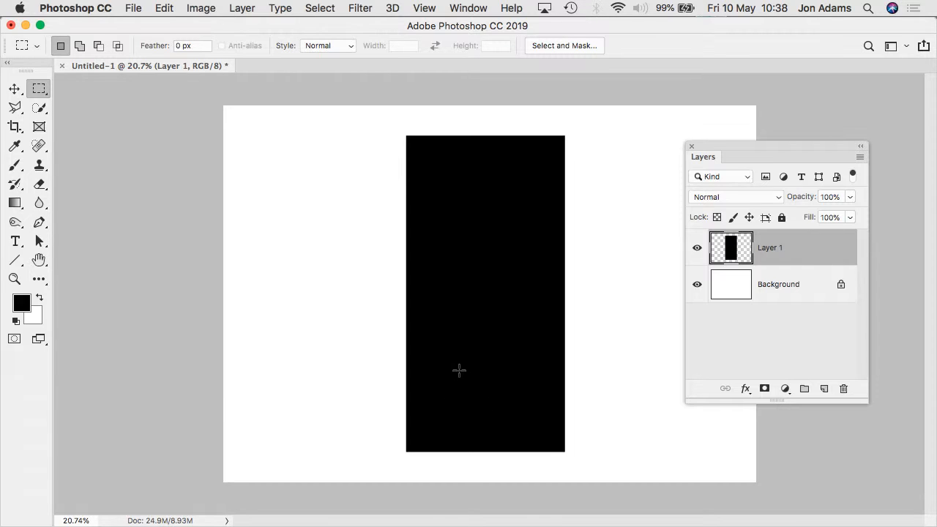
- Duplicate the black rectangle to each side of the original, level with it and separated by equal 0.50 cm gaps
{"action": "left_click", "coordinate": [14, 89]}
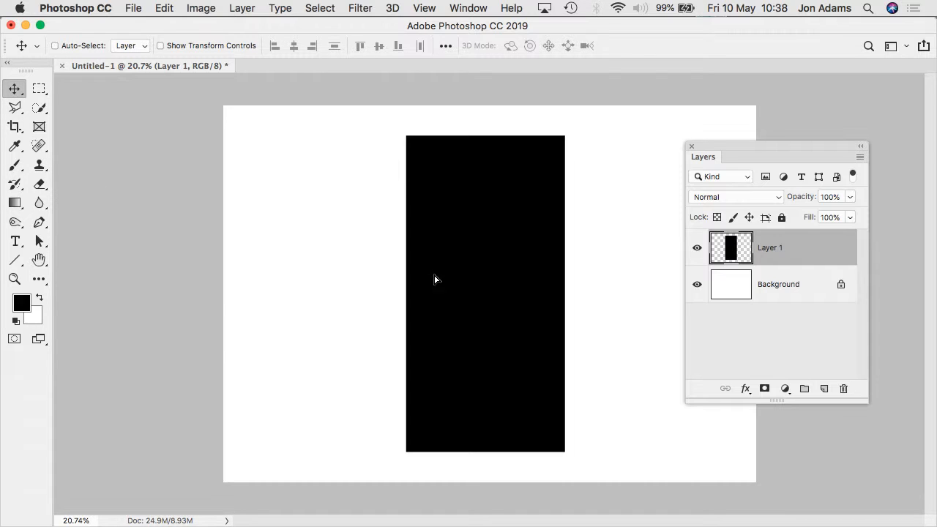
{"action": "left_click_drag", "start_coordinate": [434, 279], "coordinate": [318, 276]}
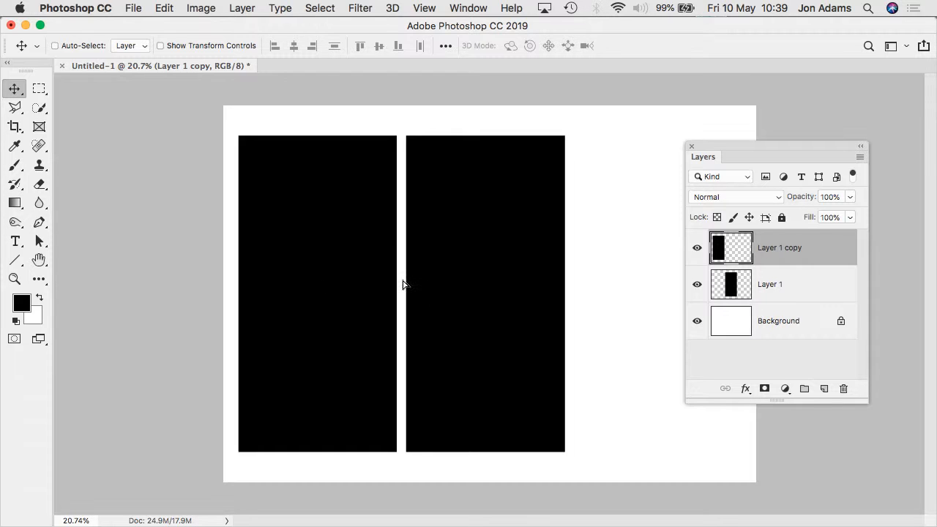
{"action": "left_click_drag", "start_coordinate": [528, 283], "coordinate": [646, 280]}
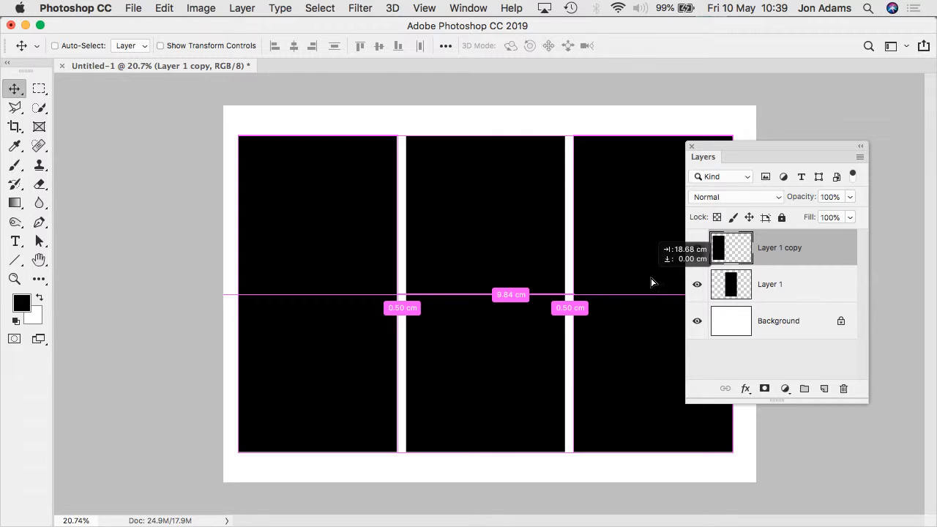
{"action": "left_click_drag", "start_coordinate": [652, 282], "coordinate": [654, 284]}
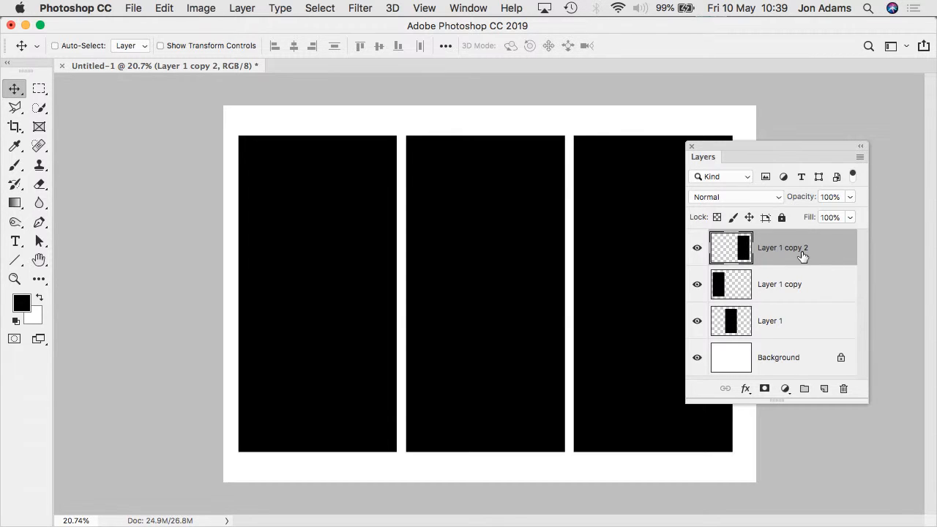
- Merge the three black rectangle layers into a single layer above the Background
{"action": "key", "text": "super"}
{"action": "key", "text": "super+e"}
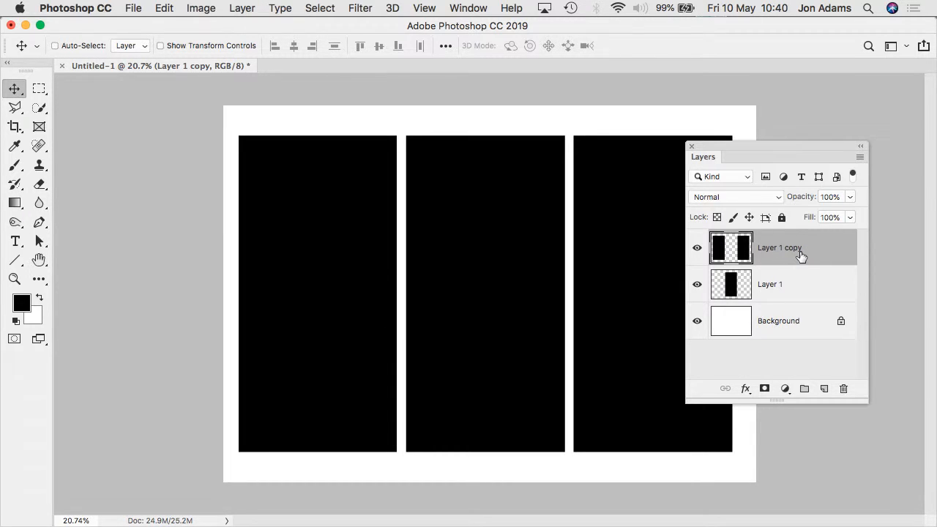
{"action": "key", "text": "super+e"}
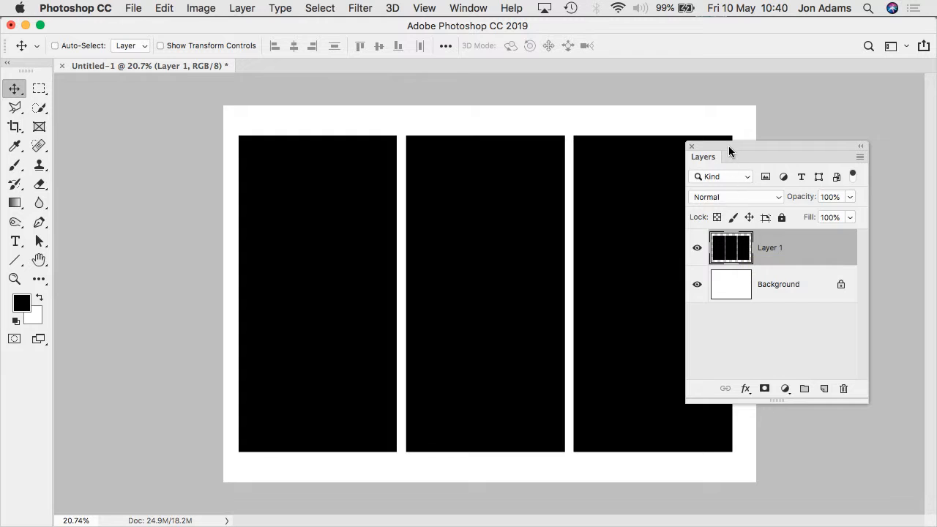
- Free-transform the merged black panels to centre them on the page and narrow them evenly from both sides to about 26.46 cm wide
{"action": "left_click_drag", "start_coordinate": [725, 144], "coordinate": [808, 163]}
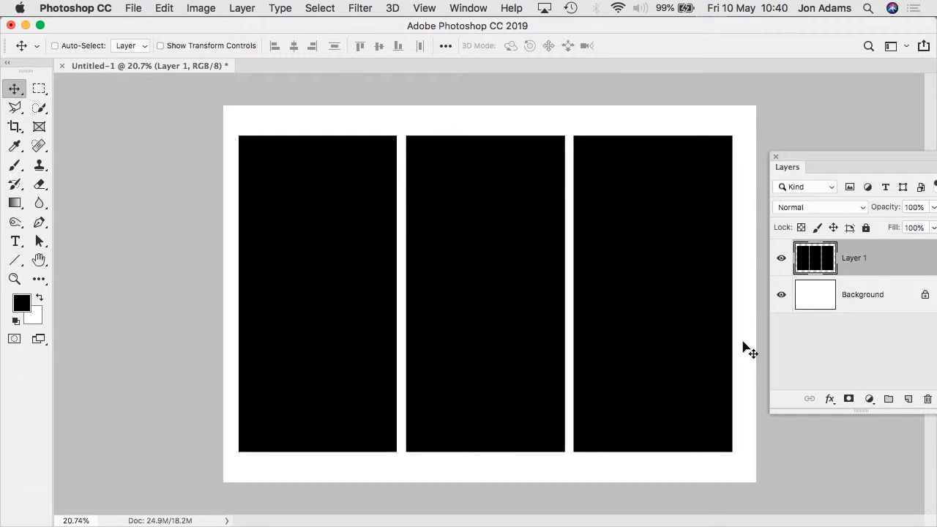
{"action": "left_click_drag", "start_coordinate": [831, 152], "coordinate": [788, 146]}
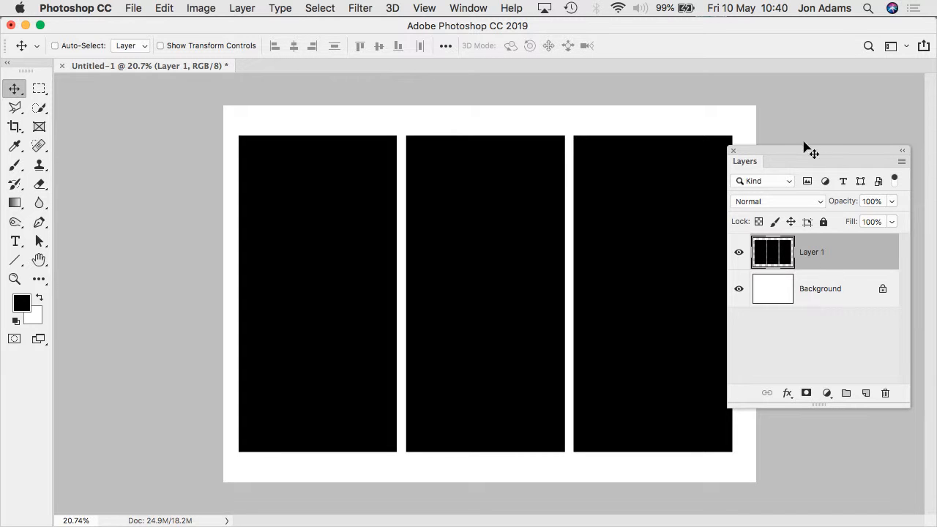
{"action": "left_click_drag", "start_coordinate": [806, 147], "coordinate": [822, 135]}
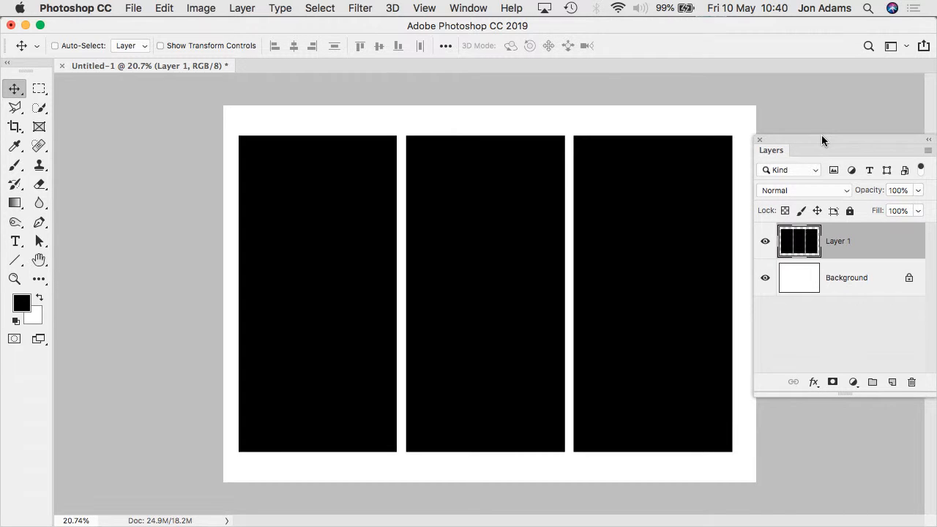
{"action": "left_click", "coordinate": [164, 8]}
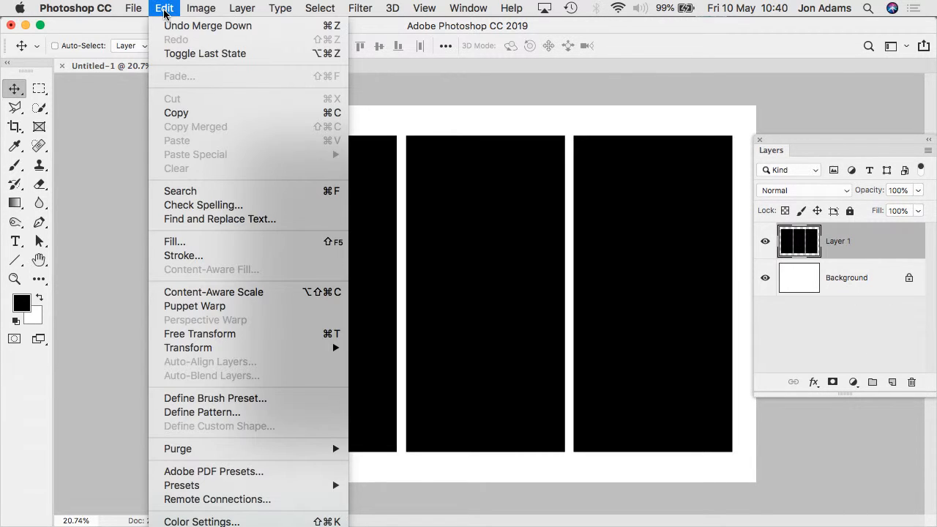
{"action": "left_click", "coordinate": [209, 336]}
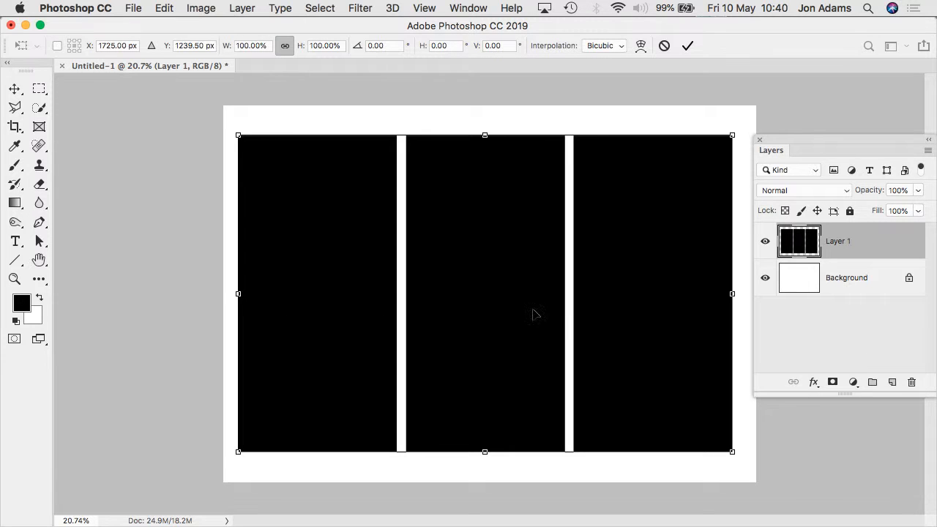
{"action": "left_click_drag", "start_coordinate": [797, 144], "coordinate": [817, 143]}
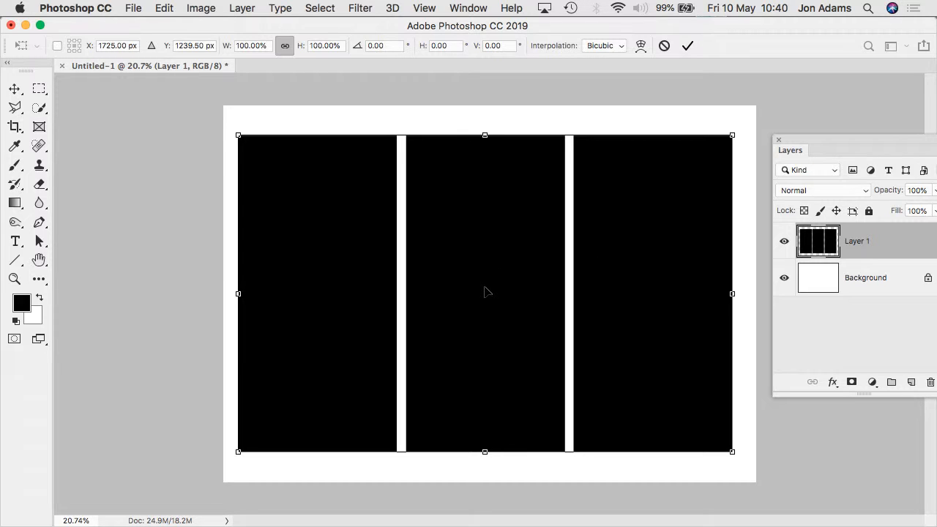
{"action": "mouse_move", "coordinate": [492, 292]}
{"action": "left_mouse_down"}
{"action": "mouse_move", "coordinate": [504, 291]}
{"action": "mouse_move", "coordinate": [492, 290]}
{"action": "left_mouse_up"}
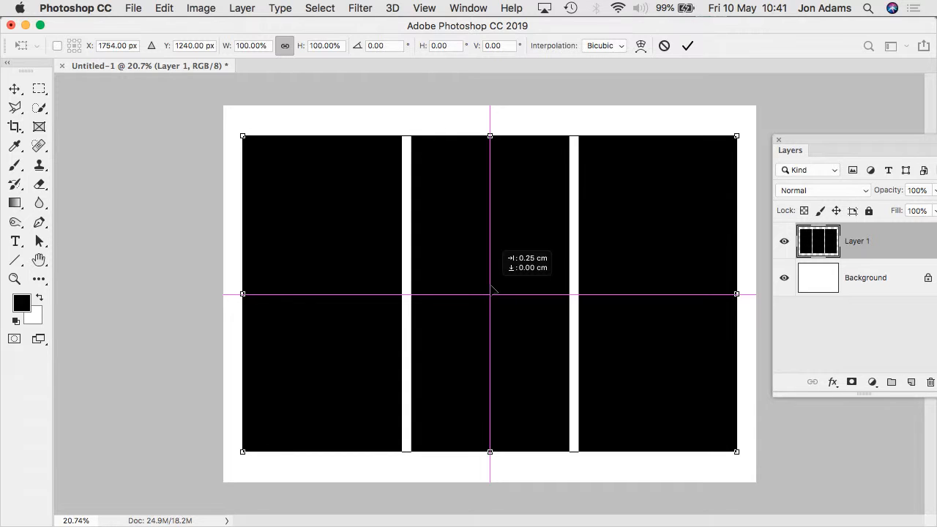
{"action": "mouse_move", "coordinate": [493, 291]}
{"action": "left_mouse_down"}
{"action": "mouse_move", "coordinate": [493, 313]}
{"action": "mouse_move", "coordinate": [494, 287]}
{"action": "left_mouse_up"}
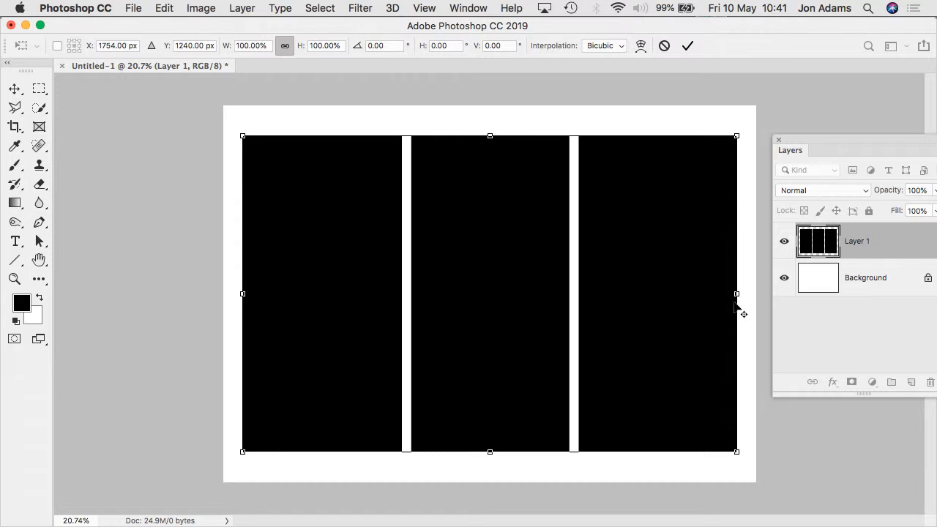
{"action": "mouse_move", "coordinate": [732, 294]}
{"action": "left_mouse_down"}
{"action": "mouse_move", "coordinate": [707, 294]}
{"action": "mouse_move", "coordinate": [730, 294]}
{"action": "left_mouse_up"}
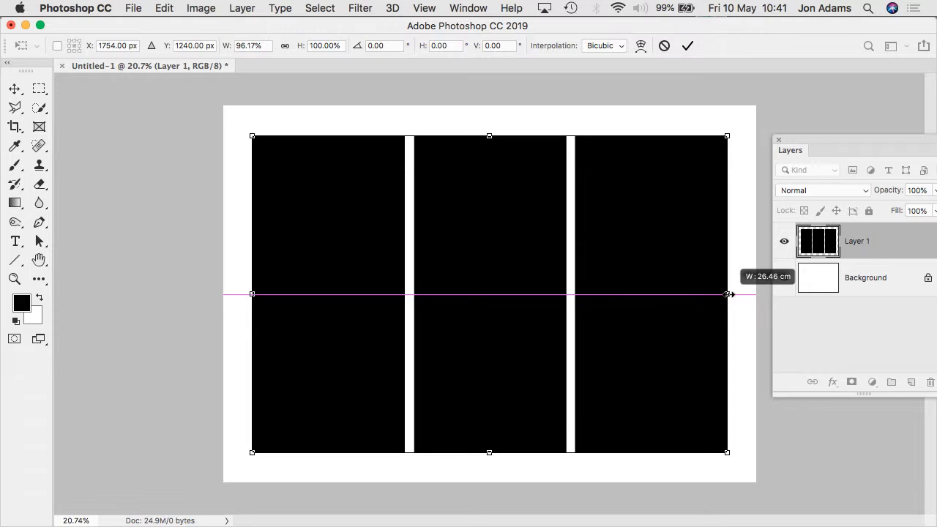
{"action": "left_click_drag", "start_coordinate": [730, 294], "coordinate": [729, 294]}
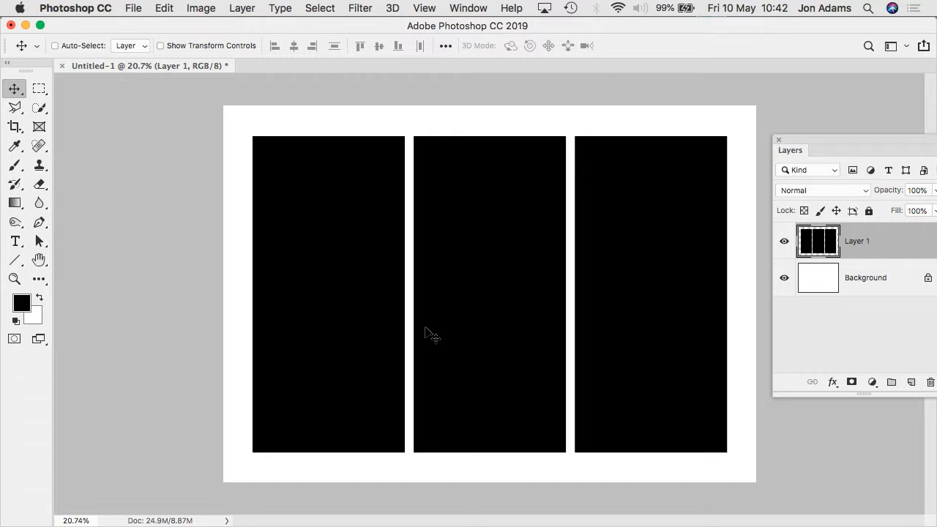
- Try selecting the black panels with the Magic Wand Tool, with Contiguous on and off, and clear each selection
{"action": "left_click_drag", "start_coordinate": [828, 137], "coordinate": [774, 120]}
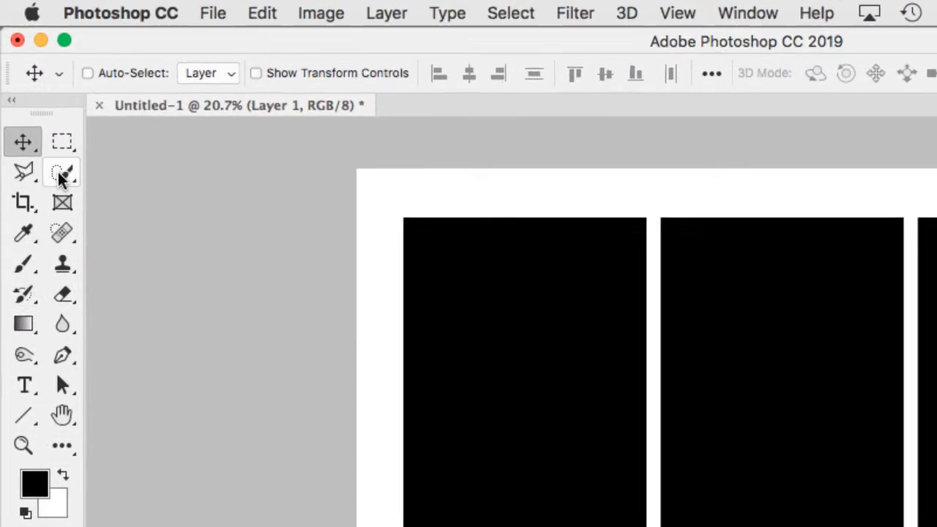
{"action": "left_click", "coordinate": [42, 117]}
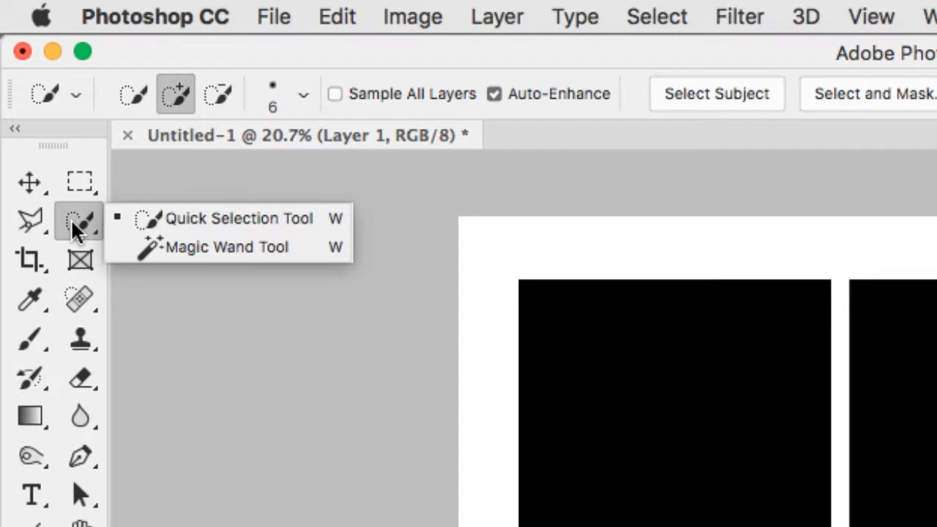
{"action": "left_click", "coordinate": [220, 249]}
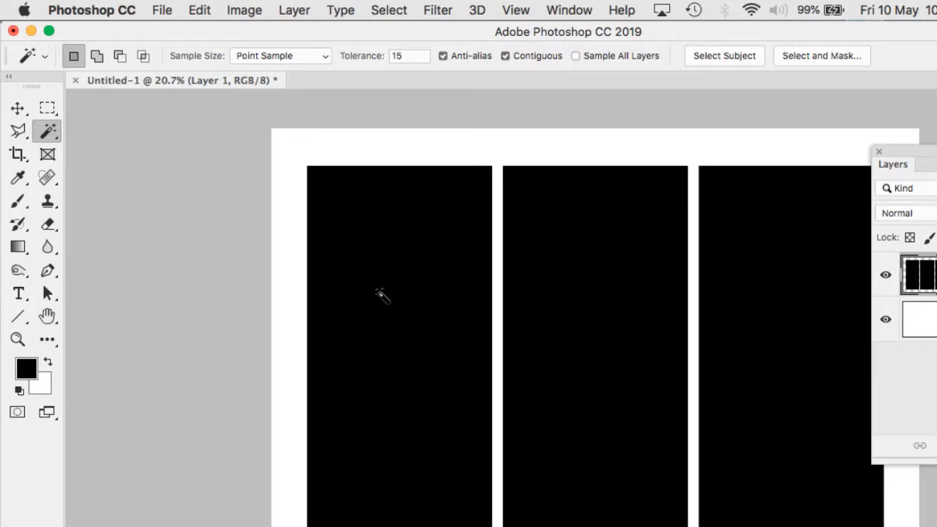
{"action": "left_click", "coordinate": [381, 294]}
{"action": "key", "text": "super+d"}
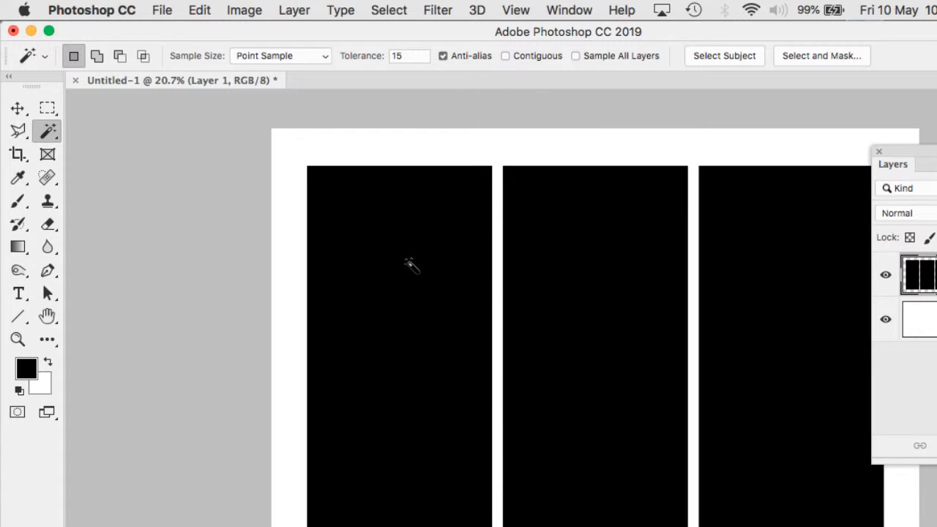
{"action": "left_click", "coordinate": [410, 265]}
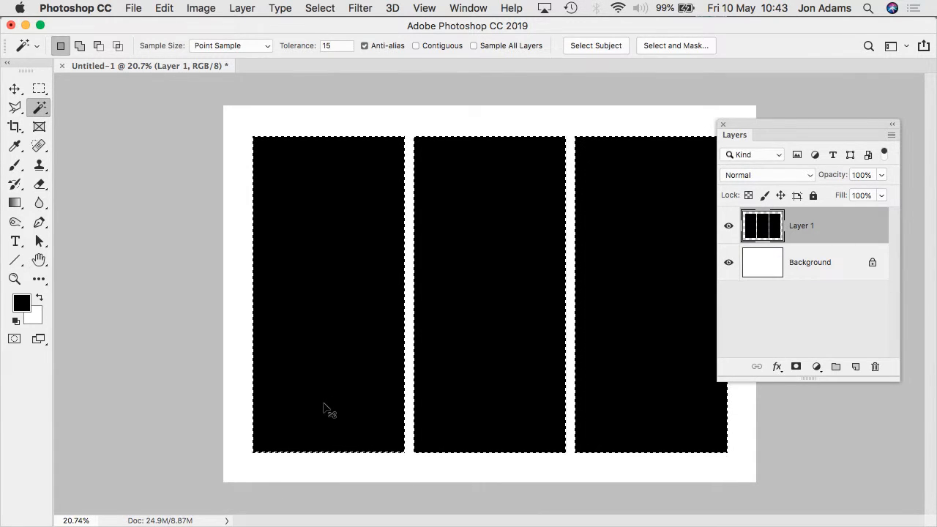
{"action": "key", "text": "super+d"}
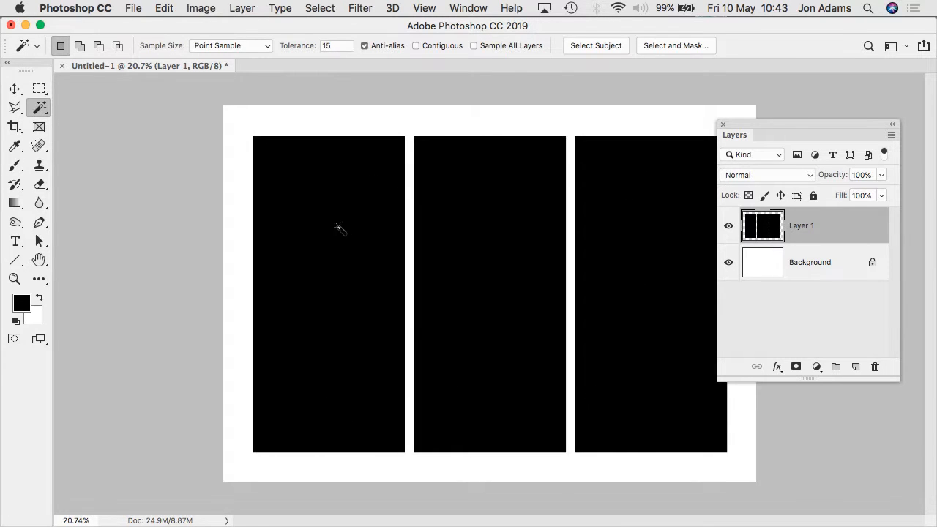
- Load Layer 1's panel shapes as a selection and stroke it on a new layer above with a 10 px black line, location Inside
{"action": "left_click", "coordinate": [765, 228], "text": "super"}
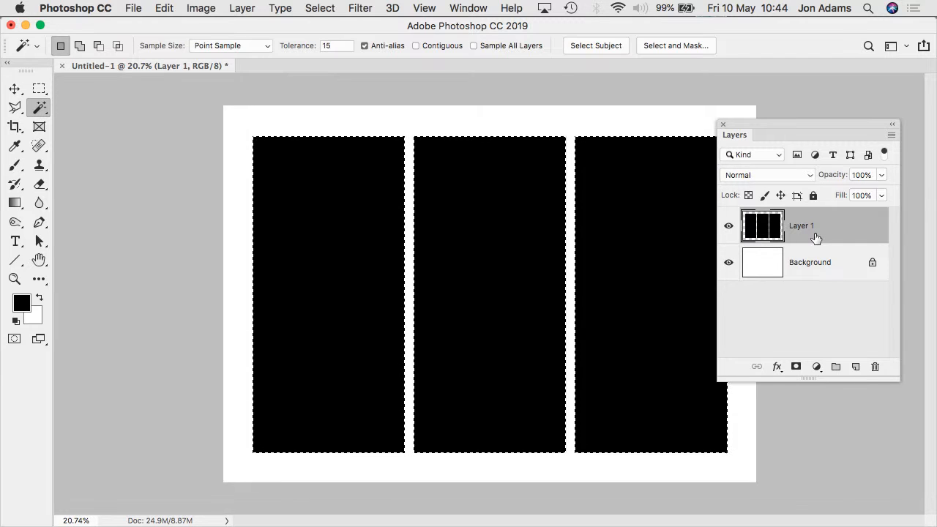
{"action": "left_click", "coordinate": [855, 367]}
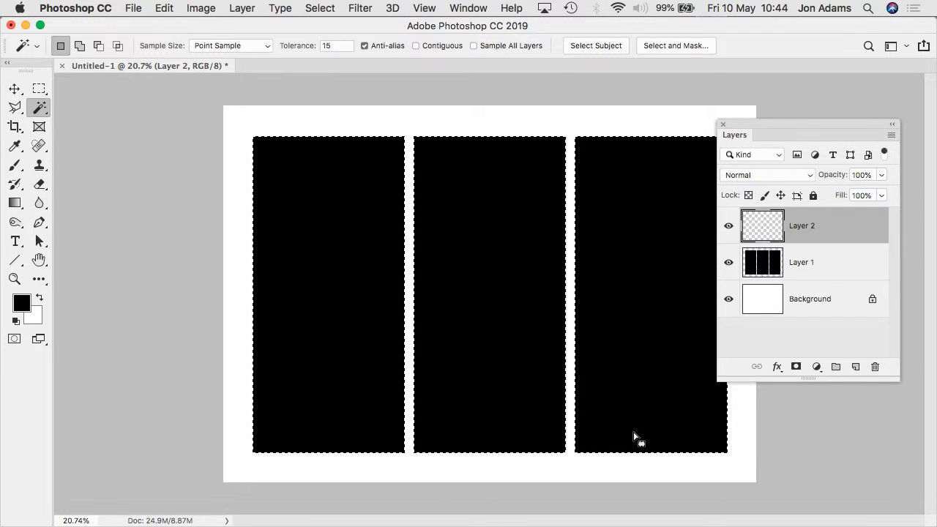
{"action": "left_click", "coordinate": [165, 9]}
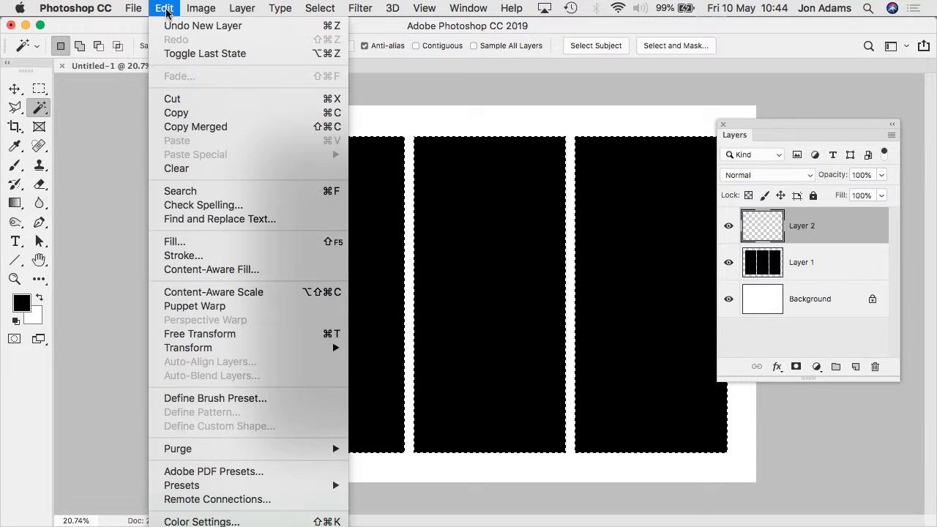
{"action": "left_click", "coordinate": [186, 257]}
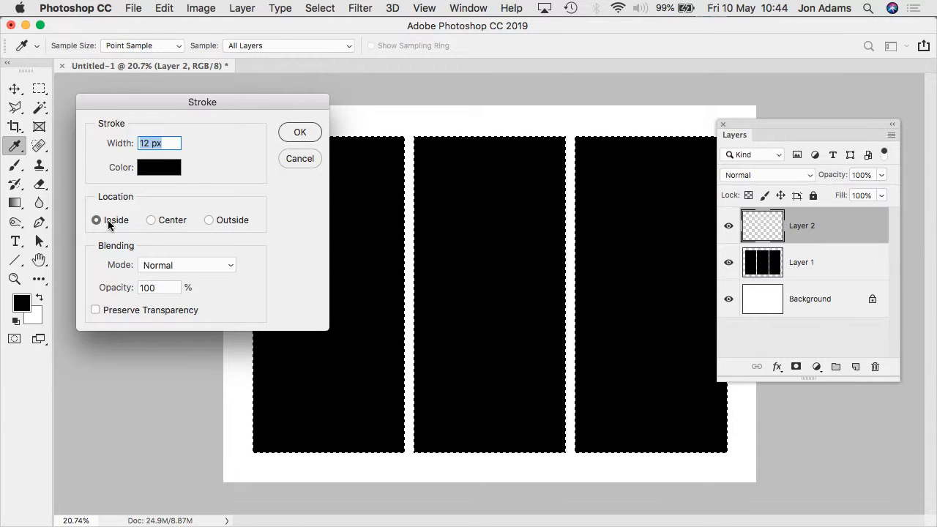
{"action": "double_click", "coordinate": [149, 143]}
{"action": "type", "text": "10"}
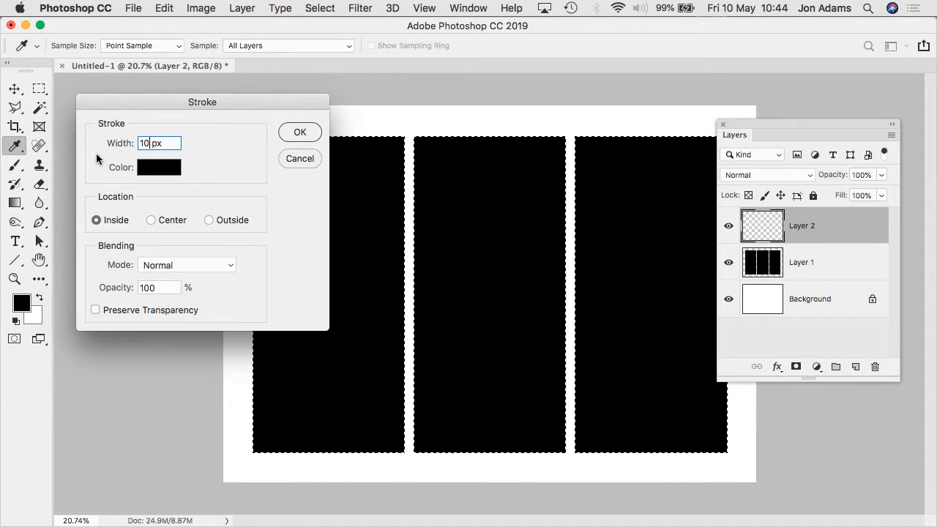
{"action": "left_click", "coordinate": [298, 132]}
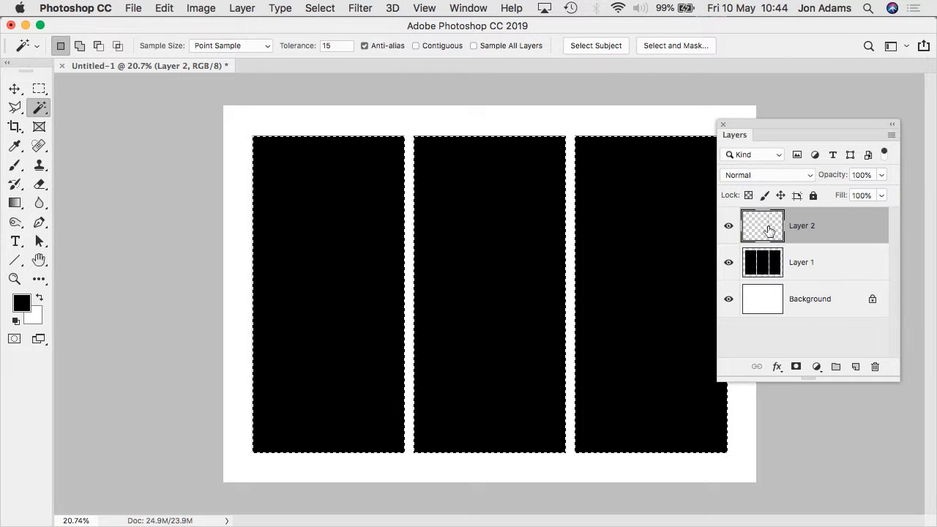
- Check the stroked outlines on Layer 2 with Layer 1 temporarily hidden, and clear the selection
{"action": "left_click", "coordinate": [728, 265]}
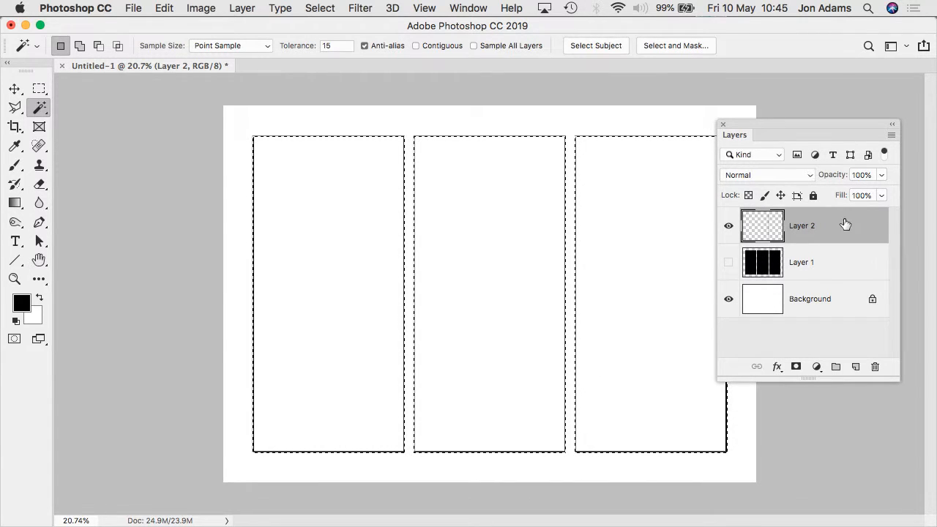
{"action": "left_click", "coordinate": [728, 227]}
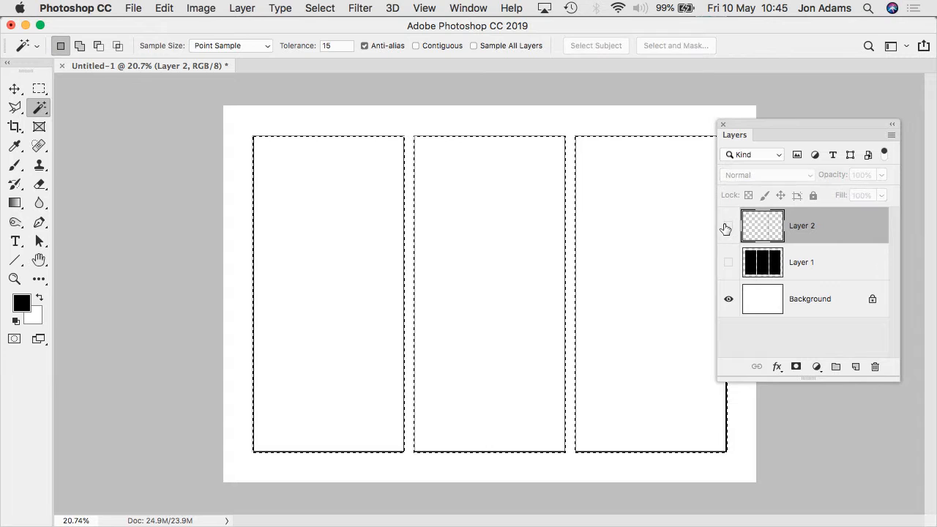
{"action": "left_click", "coordinate": [729, 228]}
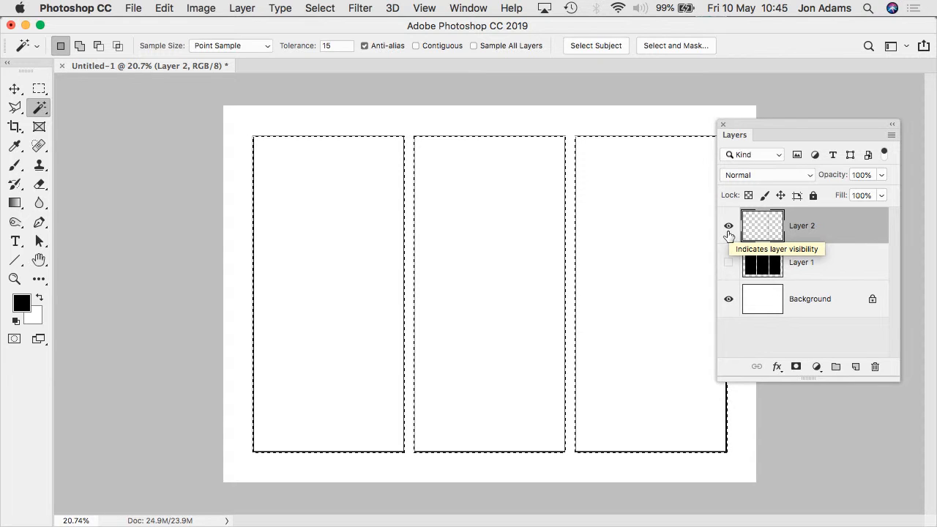
{"action": "key", "text": "super+d"}
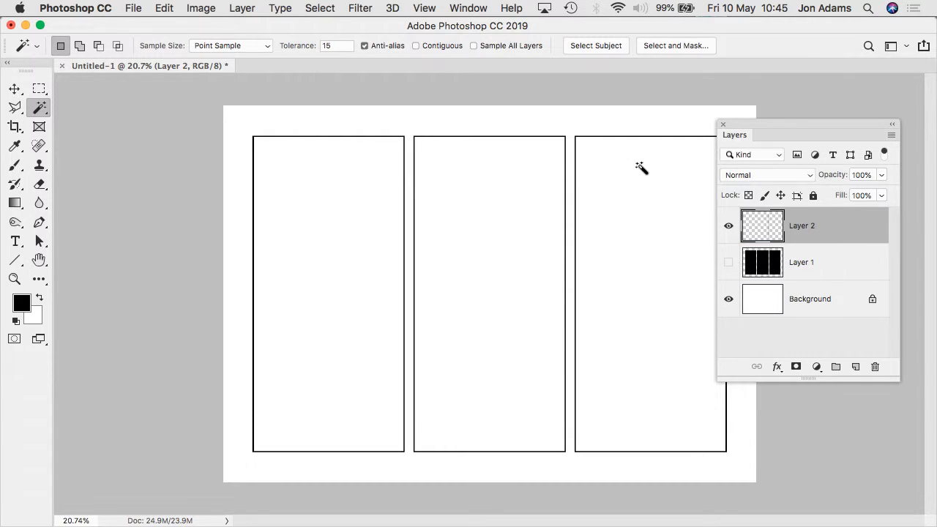
{"action": "left_click", "coordinate": [728, 263]}
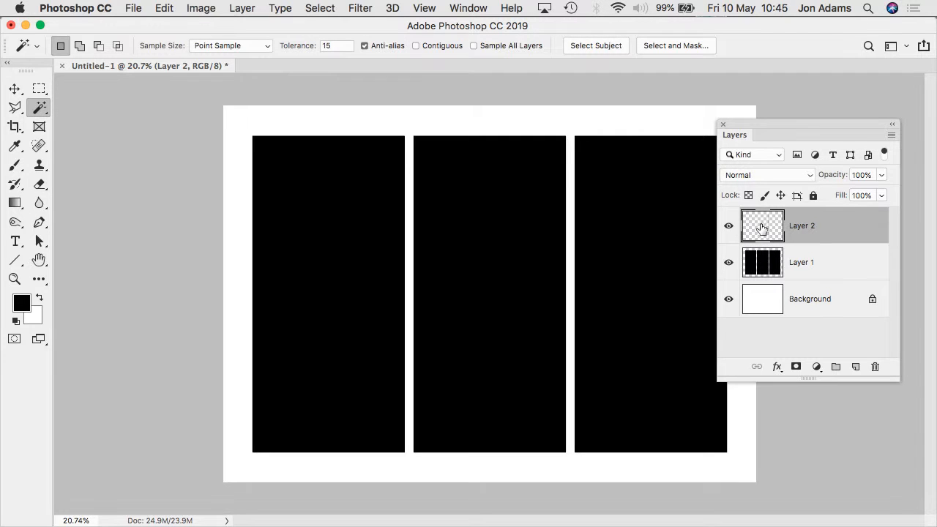
- Make Layer 1 the active layer and open the photo DSC_0103.JPG from the Triptychs 2 folder
{"action": "left_click", "coordinate": [822, 268]}
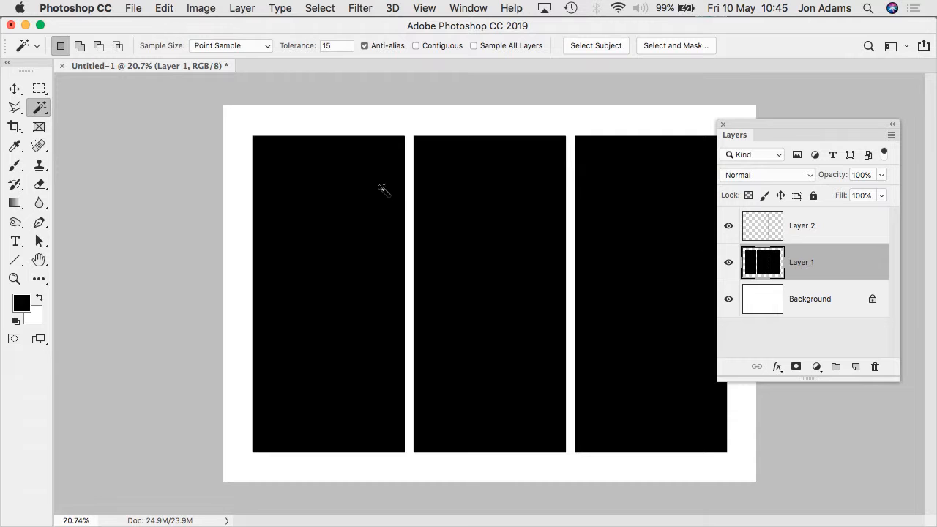
{"action": "left_click", "coordinate": [137, 10]}
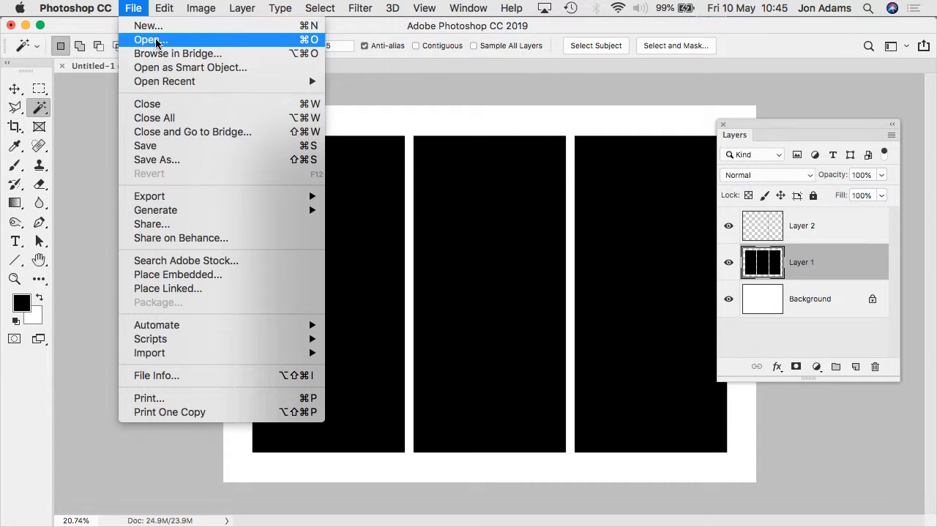
{"action": "left_click", "coordinate": [154, 40]}
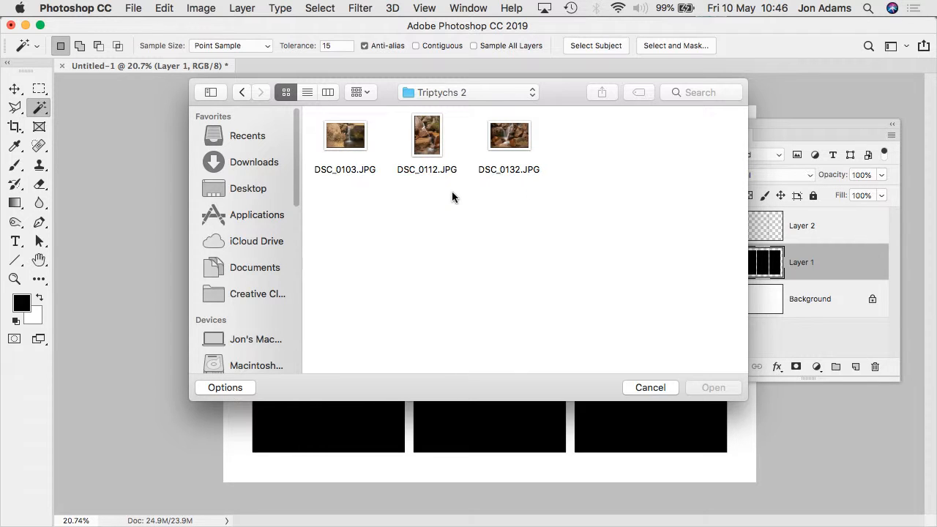
{"action": "left_click", "coordinate": [348, 141]}
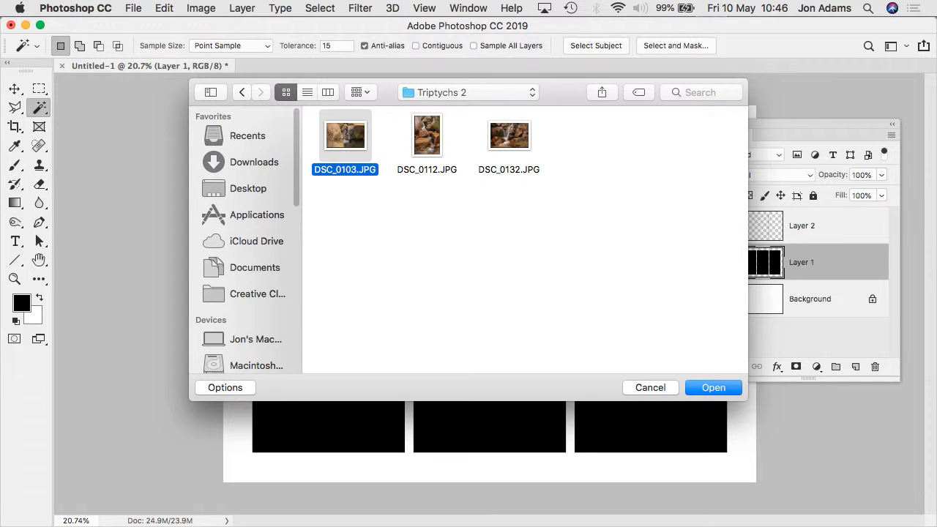
{"action": "double_click", "coordinate": [346, 134]}
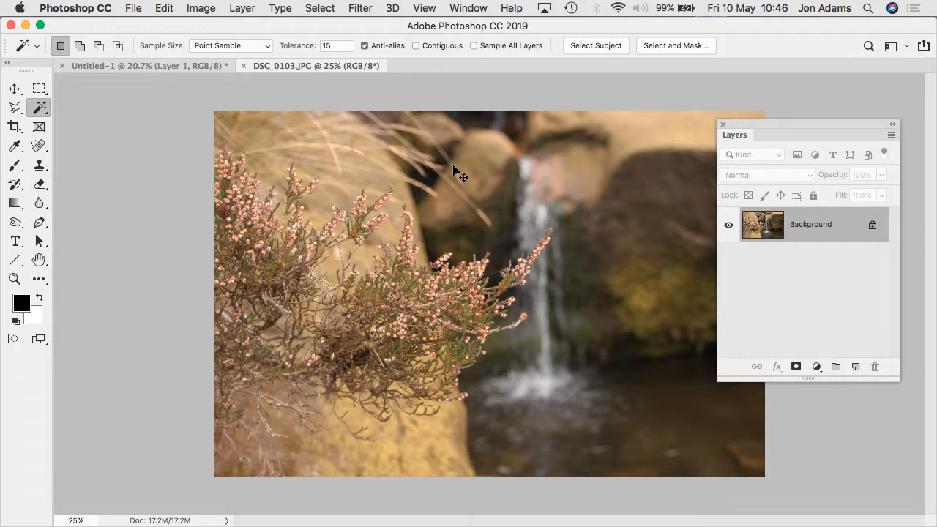
- Copy the entire DSC_0103.JPG photo and close its document to return to the triptych template
{"action": "key", "text": "super+a"}
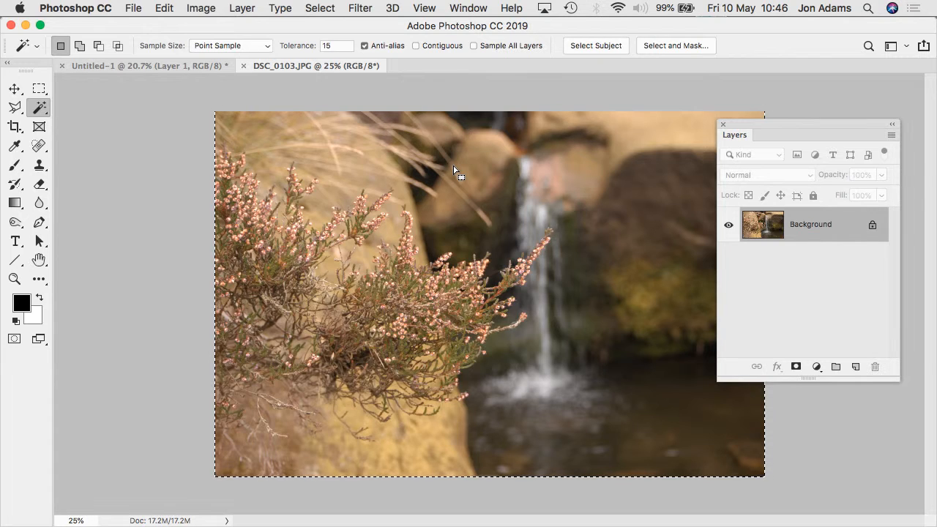
{"action": "key", "text": "super+c"}
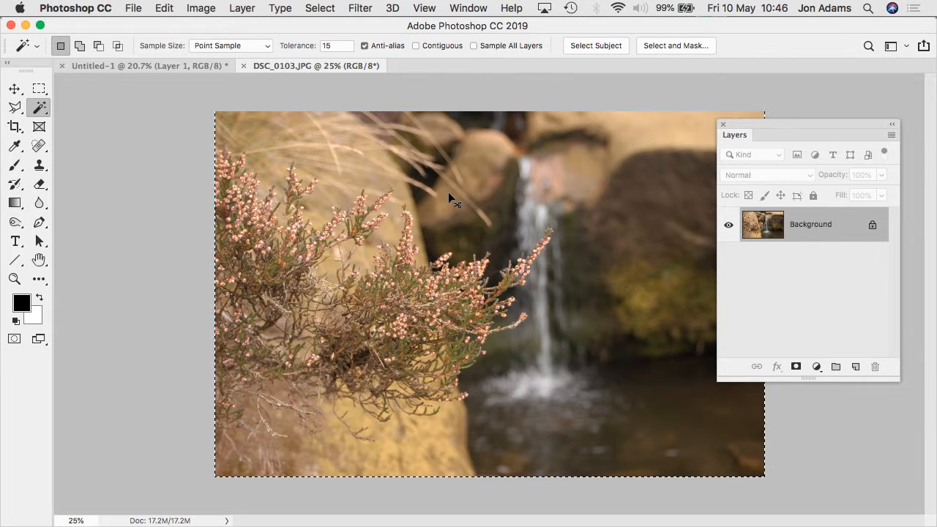
{"action": "key", "text": "super+w"}
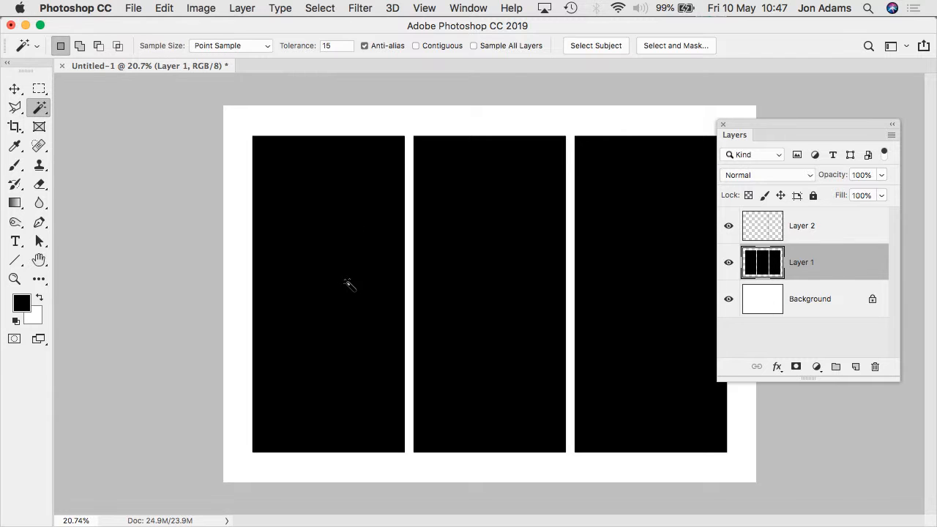
- Paste the copied DSC_0103.JPG photo above Layer 1 and set its blend mode to Screen
{"action": "key", "text": "super+v"}
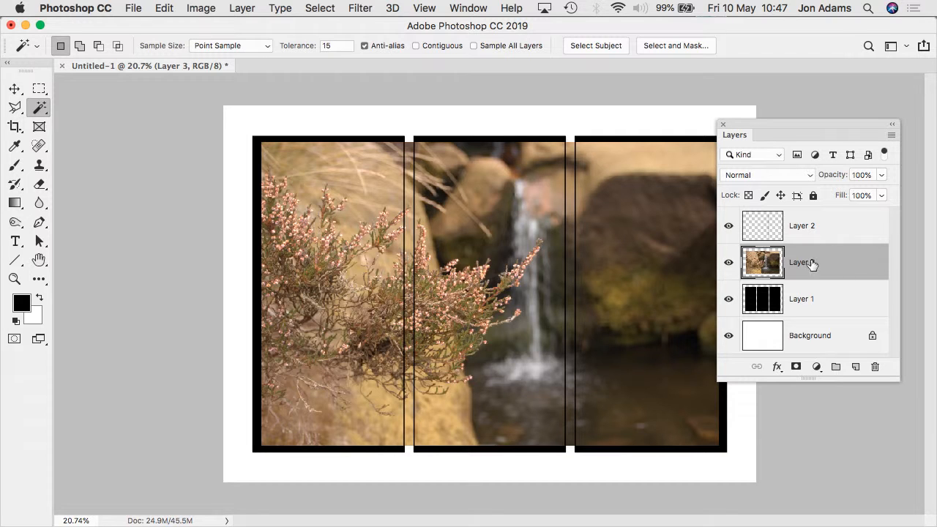
{"action": "left_click", "coordinate": [756, 178]}
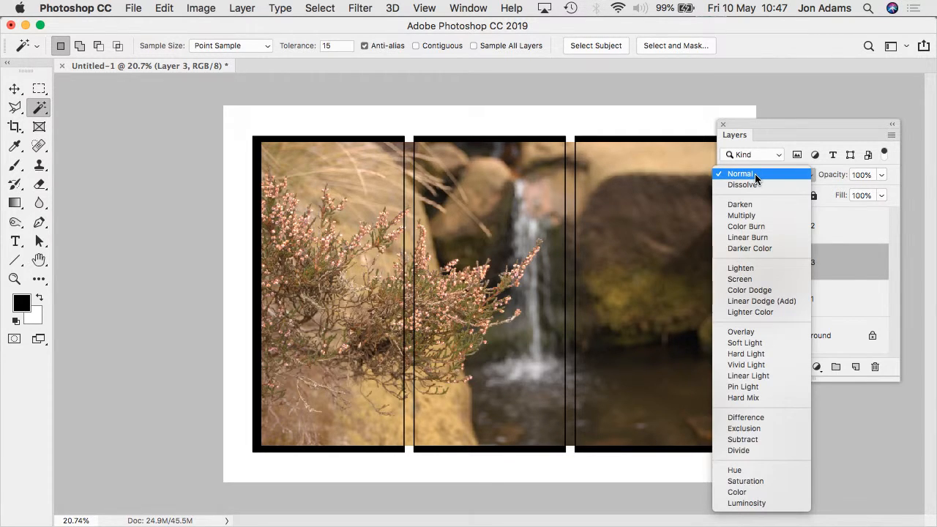
{"action": "left_click", "coordinate": [747, 279]}
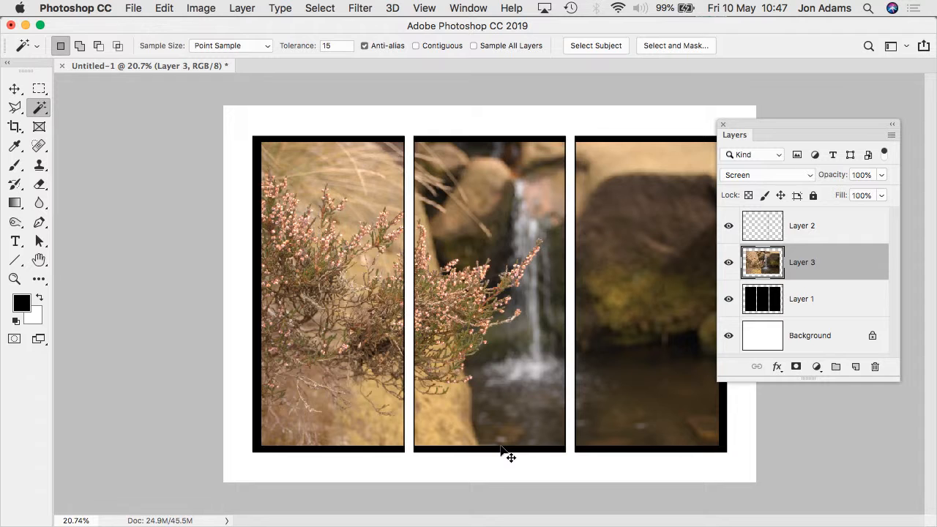
- Transform the pasted photo to about 109.75% scale, with the waterfall inside the middle panel and a rotation of about 1.55°
{"action": "key", "text": "super+t"}
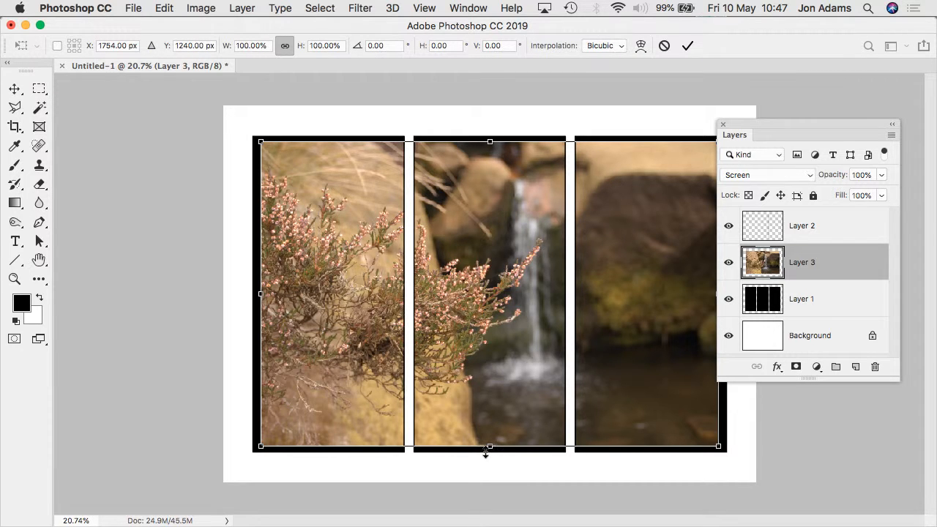
{"action": "left_click_drag", "start_coordinate": [490, 445], "coordinate": [490, 460]}
{"action": "left_click_drag", "start_coordinate": [489, 140], "coordinate": [490, 126]}
{"action": "left_click_drag", "start_coordinate": [514, 323], "coordinate": [498, 326]}
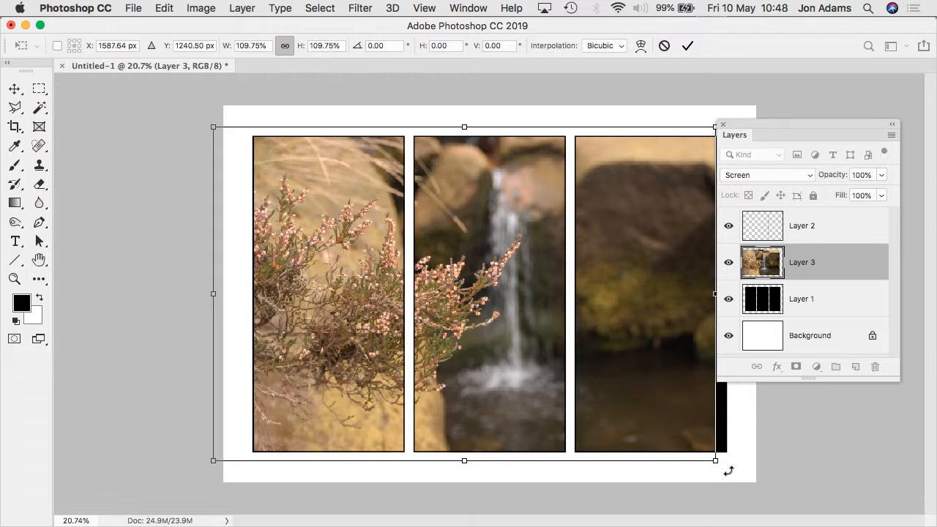
{"action": "left_click_drag", "start_coordinate": [727, 469], "coordinate": [721, 474]}
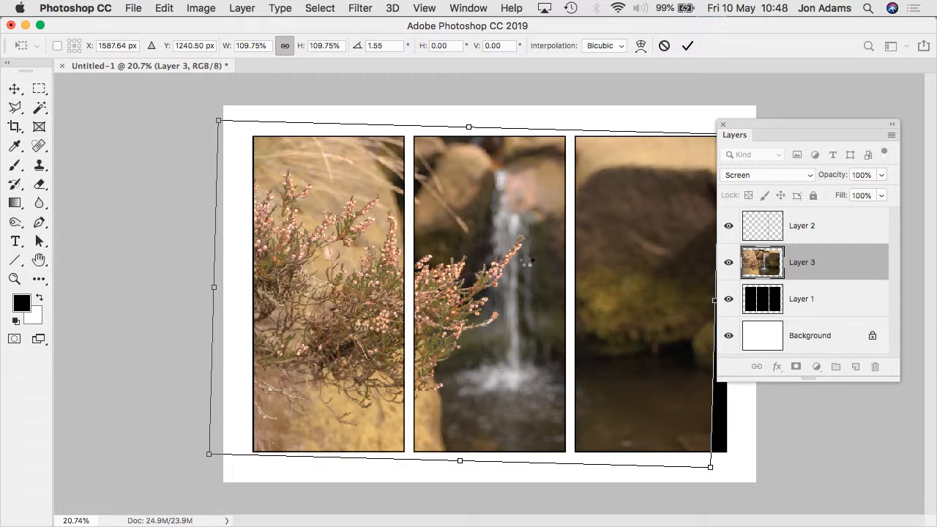
{"action": "key", "text": "w"}
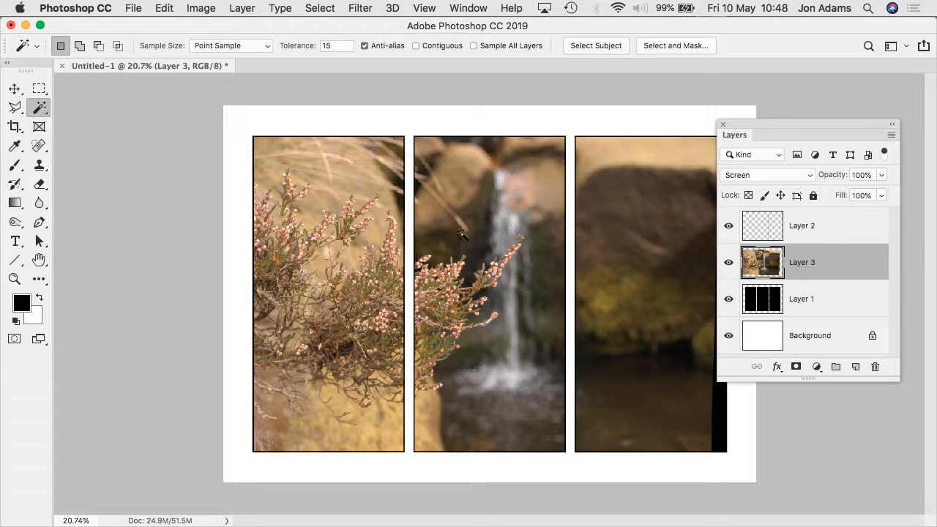
- Select a rectangle just around the middle panel, invert the selection, and delete the Layer 3 photo outside that panel
{"action": "left_click", "coordinate": [39, 89]}
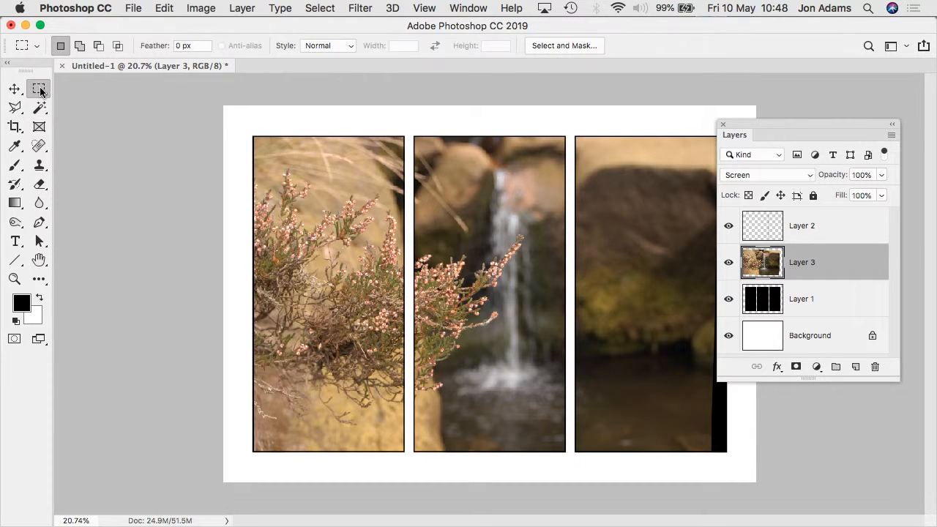
{"action": "left_click_drag", "start_coordinate": [410, 129], "coordinate": [570, 460]}
{"action": "left_click", "coordinate": [319, 8]}
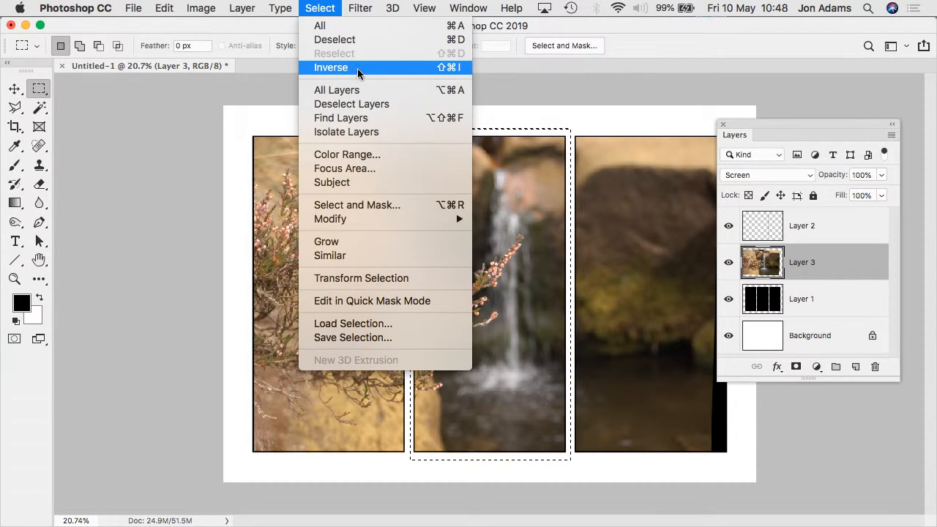
{"action": "left_click", "coordinate": [339, 71]}
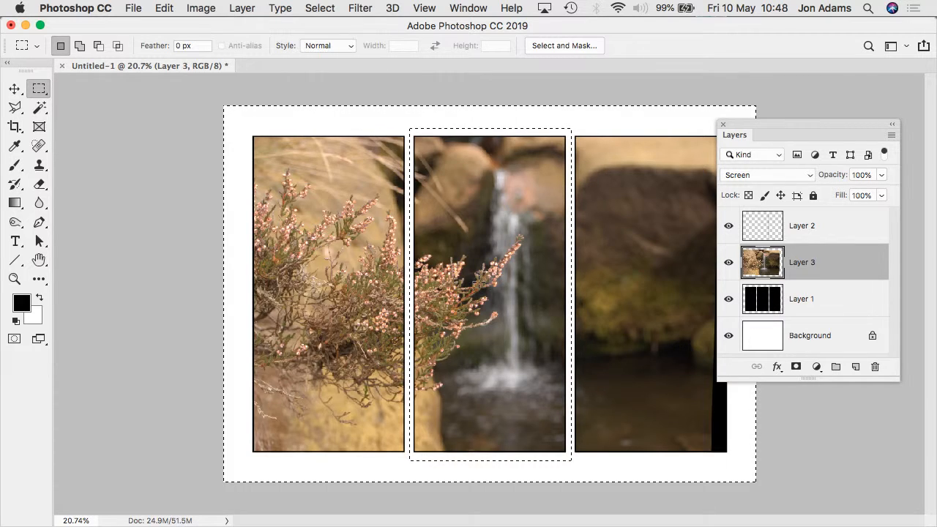
{"action": "key", "text": "Delete"}
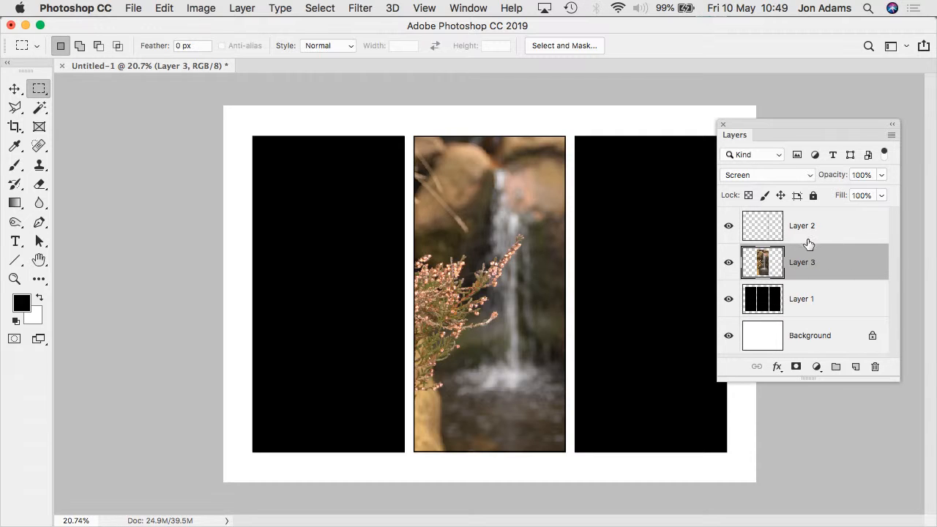
- Open DSC_0112.JPG from the Triptychs 2 folder, copy the entire photo, and close its document
{"action": "left_click", "coordinate": [132, 9]}
{"action": "left_click", "coordinate": [143, 36]}
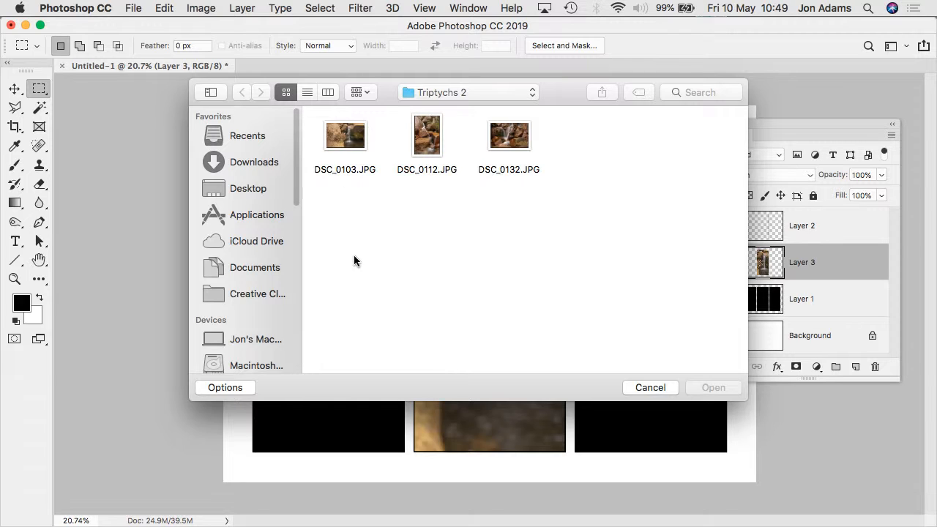
{"action": "double_click", "coordinate": [427, 145]}
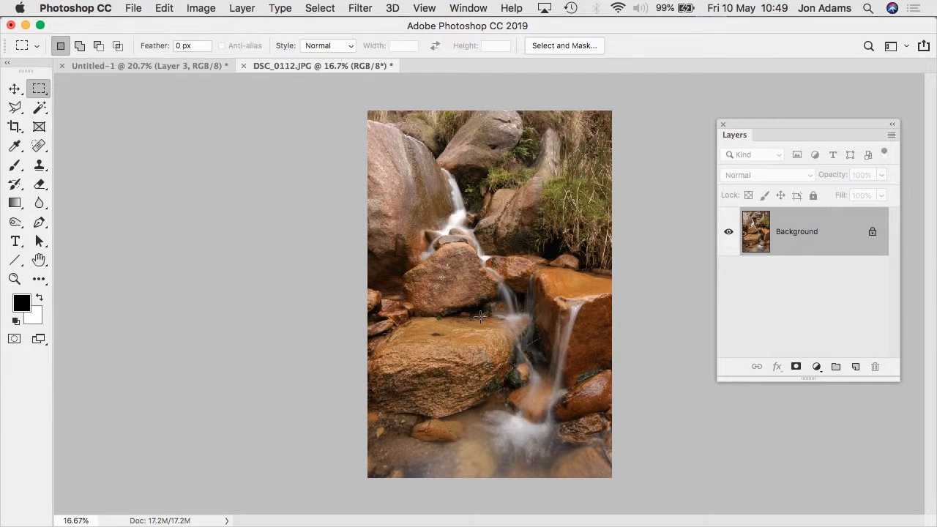
{"action": "key", "text": "super+a"}
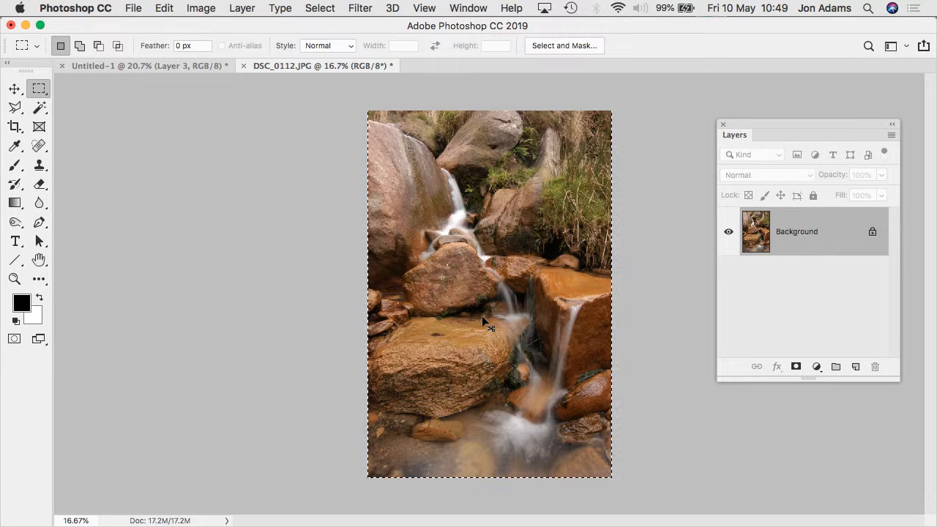
{"action": "key", "text": "super+c"}
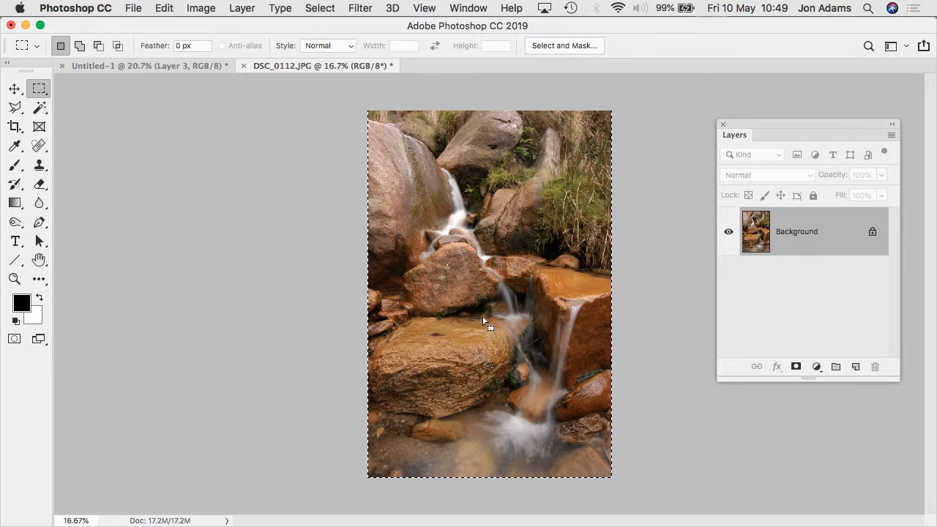
{"action": "key", "text": "super+w"}
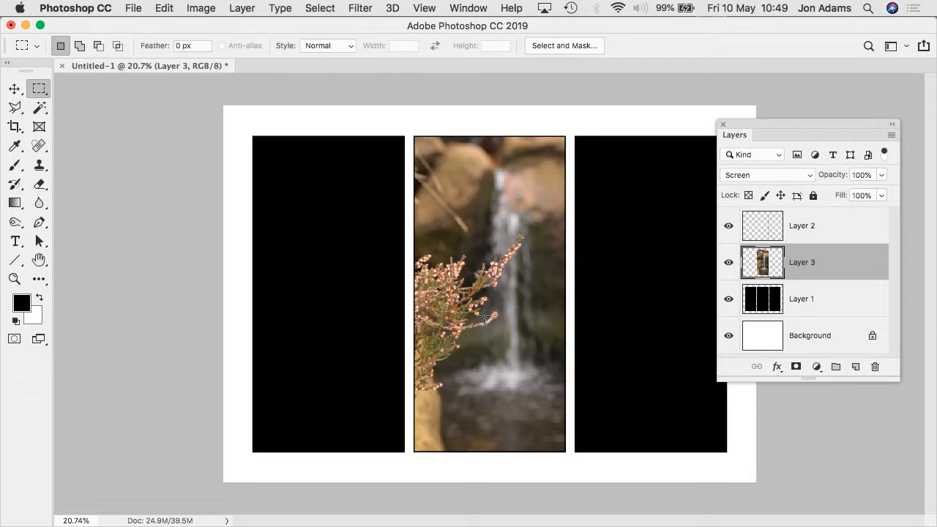
- Paste the DSC_0112.JPG photo above Layer 3 and set its blend mode to Screen
{"action": "key", "text": "super+v"}
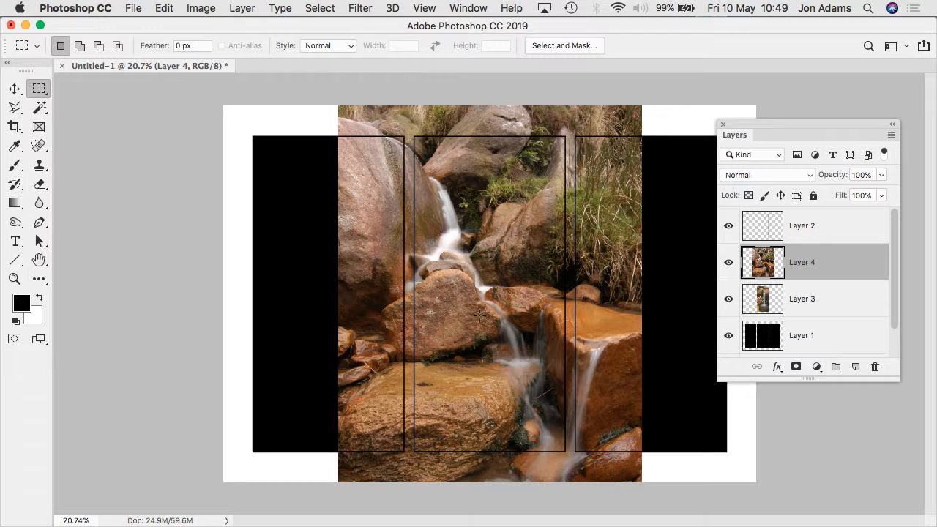
{"action": "left_click", "coordinate": [762, 176]}
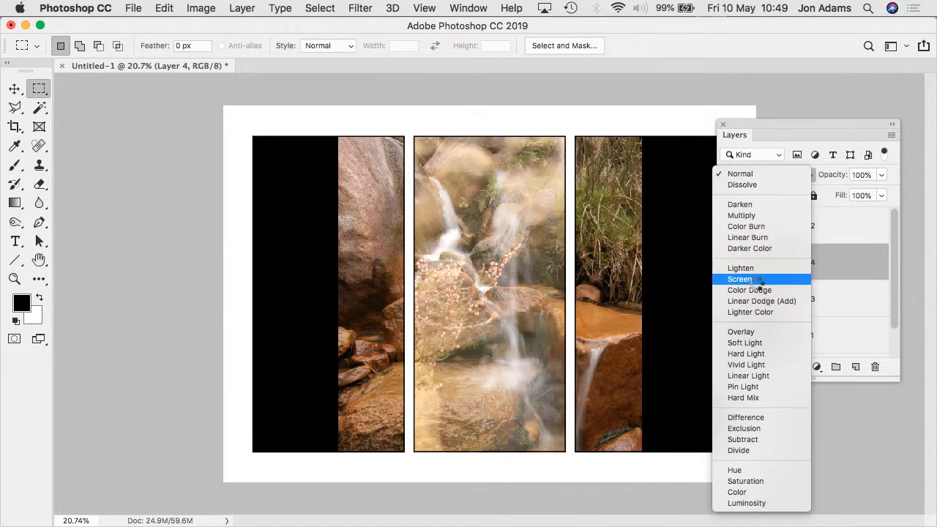
{"action": "left_click", "coordinate": [759, 281]}
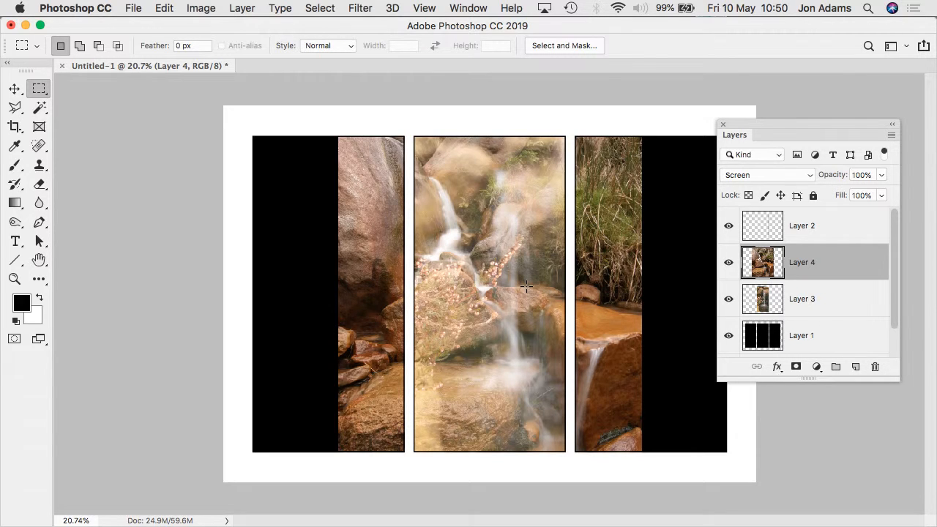
- Move the Layer 4 photo over the left panel and scale it to about 71.45% width and 77.39% height
{"action": "key", "text": "ctrl+t"}
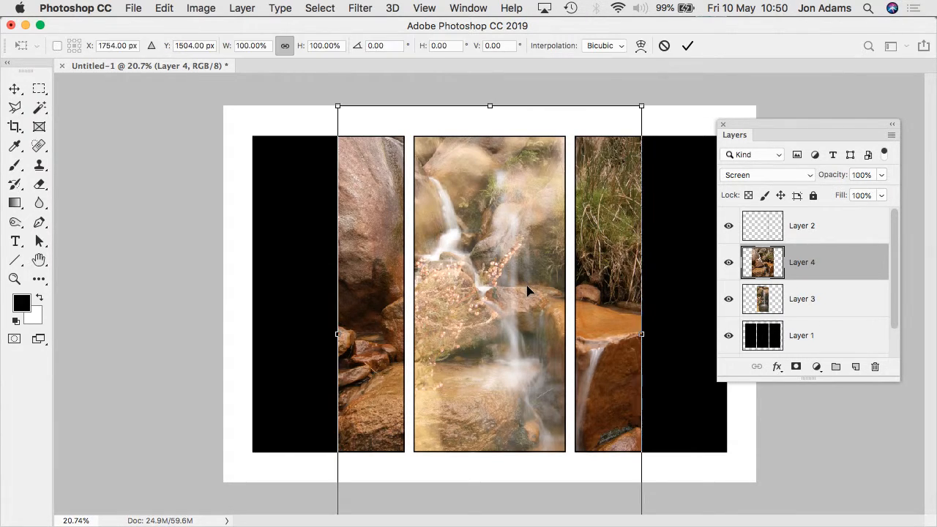
{"action": "left_click_drag", "start_coordinate": [520, 303], "coordinate": [390, 293]}
{"action": "scroll", "coordinate": [466, 348], "scroll_direction": "down", "scroll_amount": 2}
{"action": "scroll", "coordinate": [465, 355], "scroll_direction": "down", "scroll_amount": 1}
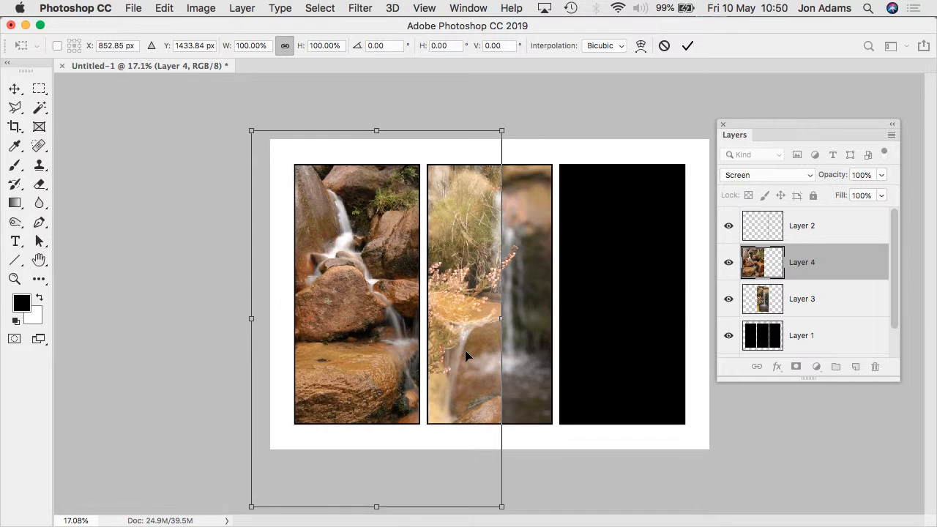
{"action": "left_click_drag", "start_coordinate": [481, 483], "coordinate": [443, 445]}
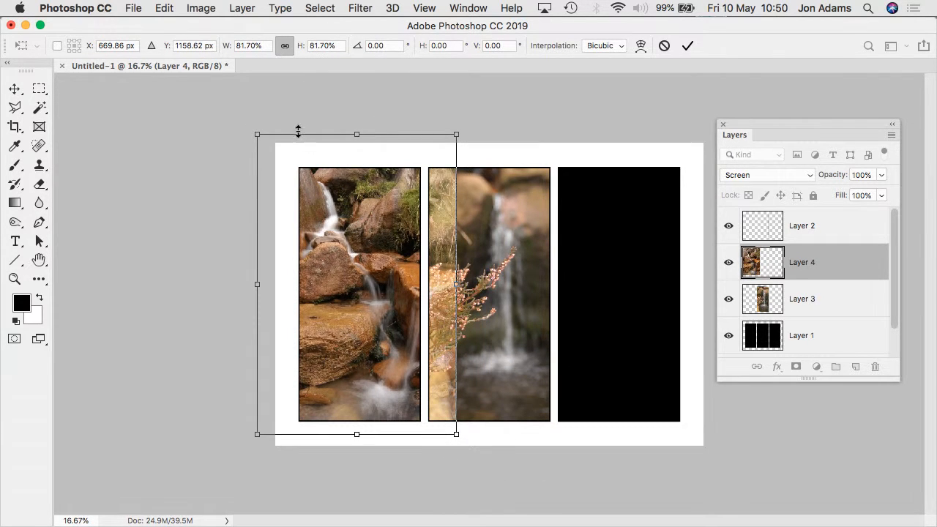
{"action": "left_click_drag", "start_coordinate": [256, 134], "coordinate": [267, 149]}
{"action": "left_click_drag", "start_coordinate": [355, 265], "coordinate": [354, 268]}
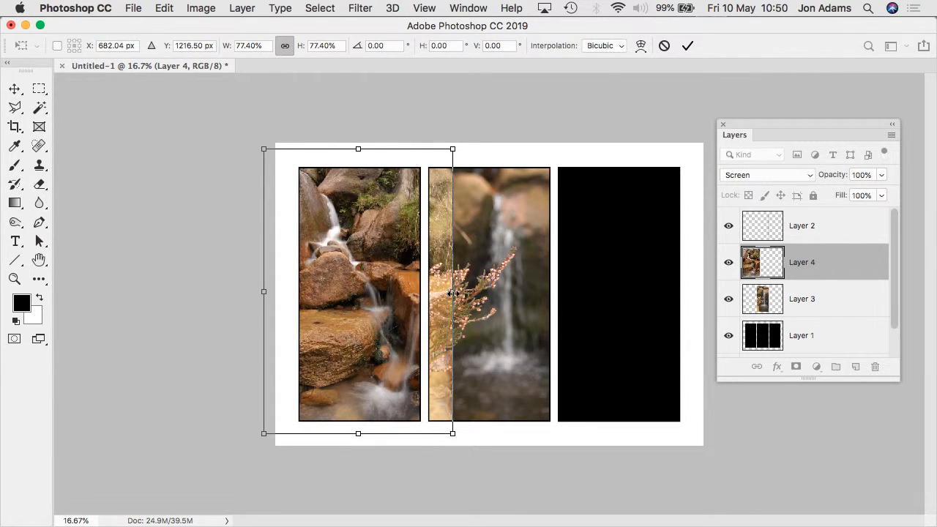
{"action": "left_click_drag", "start_coordinate": [452, 295], "coordinate": [438, 295]}
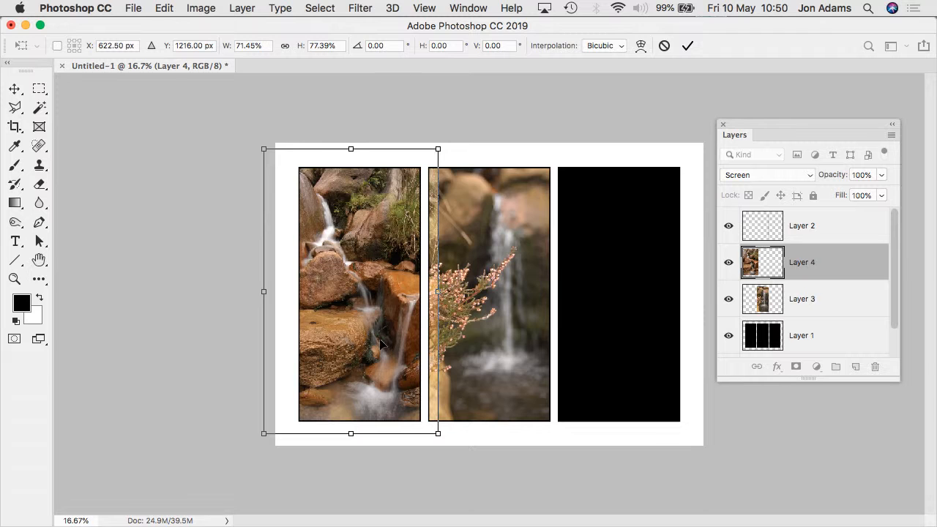
{"action": "left_click_drag", "start_coordinate": [374, 319], "coordinate": [372, 320]}
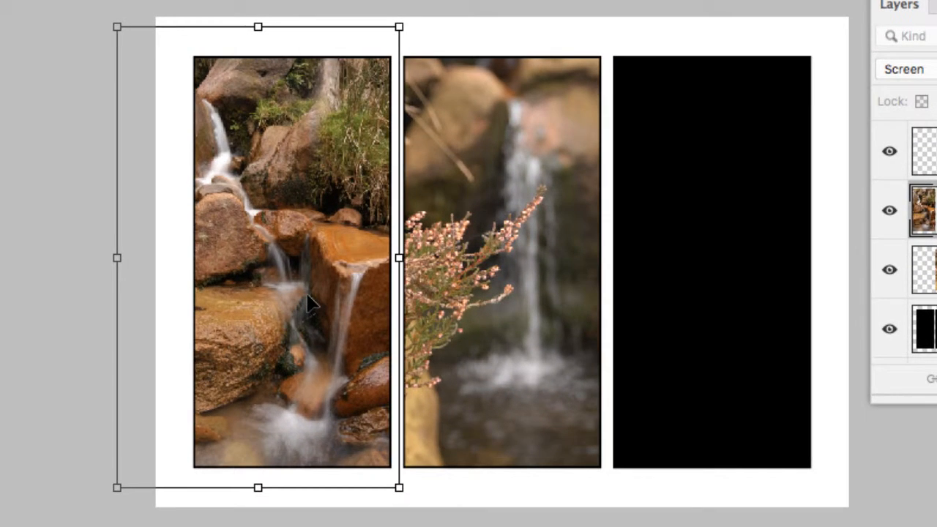
- Fine-tune the Layer 4 photo's horizontal position in the left panel, nudge it slightly upward, and apply the transformation
{"action": "key", "text": "Right"}
{"action": "key", "text": "Right"}
{"action": "key", "text": "Right"}
{"action": "key", "text": "Right"}
{"action": "key", "text": "Right"}
{"action": "key", "text": "Right"}
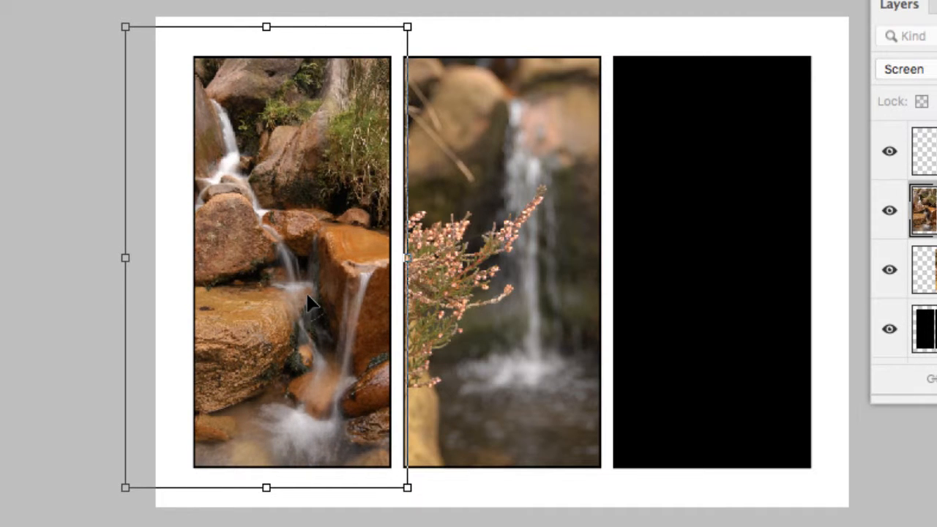
{"action": "key", "text": "Left"}
{"action": "key", "text": "Left"}
{"action": "key", "text": "Left"}
{"action": "key", "text": "Left"}
{"action": "key", "text": "Left"}
{"action": "key", "text": "Left"}
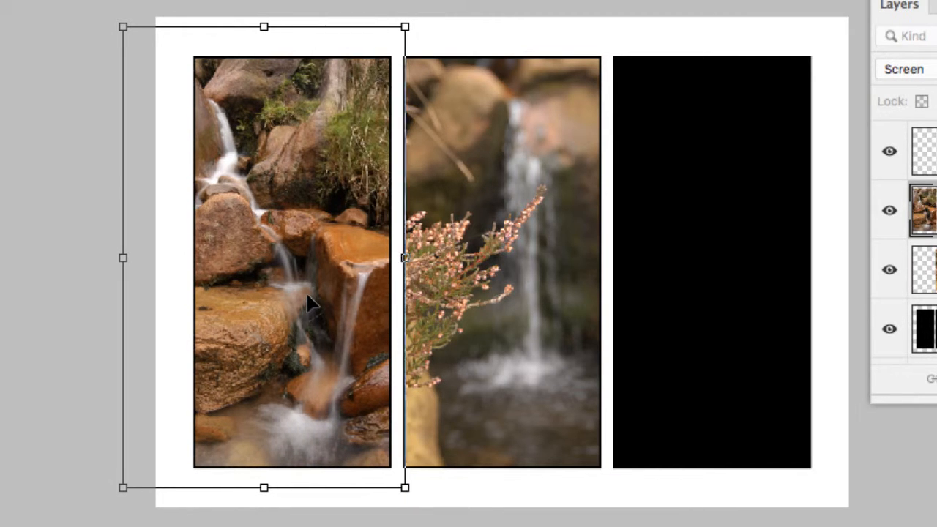
{"action": "key", "text": "Right"}
{"action": "key", "text": "Right"}
{"action": "key", "text": "Right"}
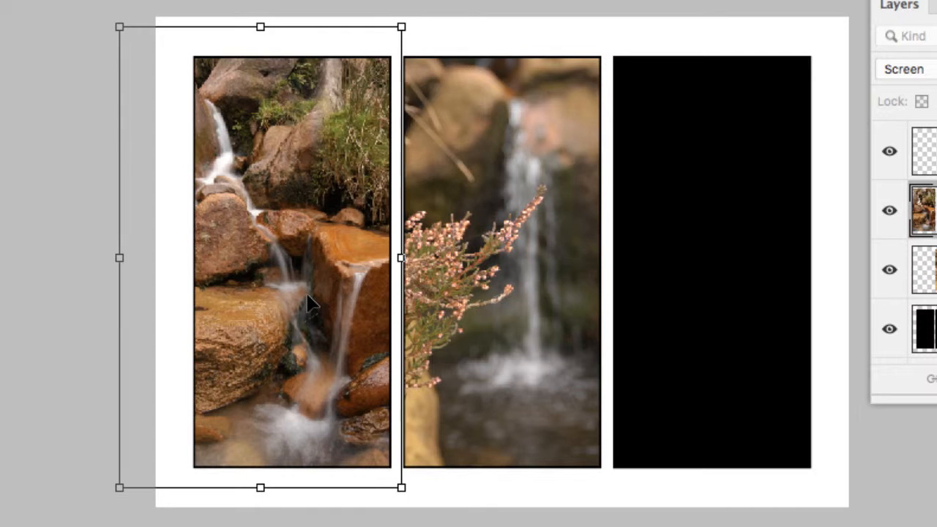
{"action": "key", "text": "Up"}
{"action": "key", "text": "Up"}
{"action": "key", "text": "Up"}
{"action": "key", "text": "Up"}
{"action": "key", "text": "Up"}
{"action": "key", "text": "Up"}
{"action": "key", "text": "Up"}
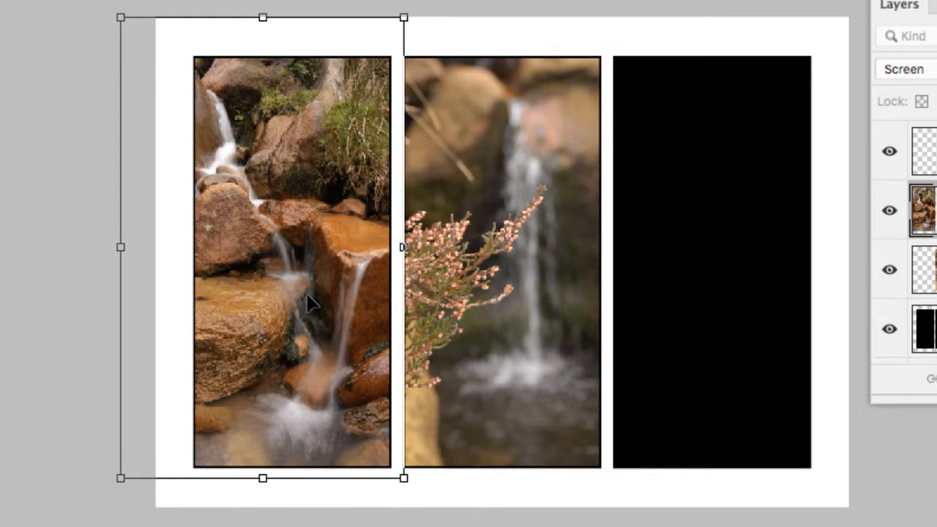
{"action": "key", "text": "Right"}
{"action": "key", "text": "Right"}
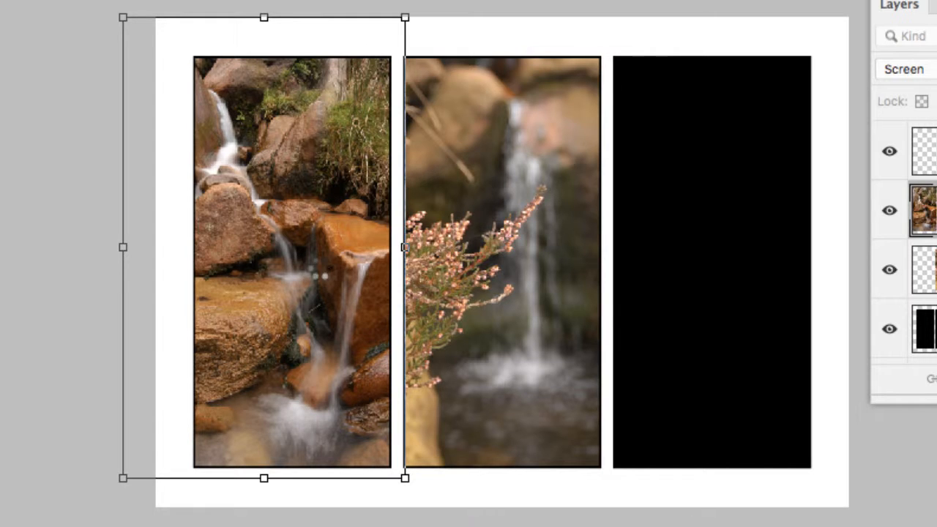
{"action": "key", "text": "Return"}
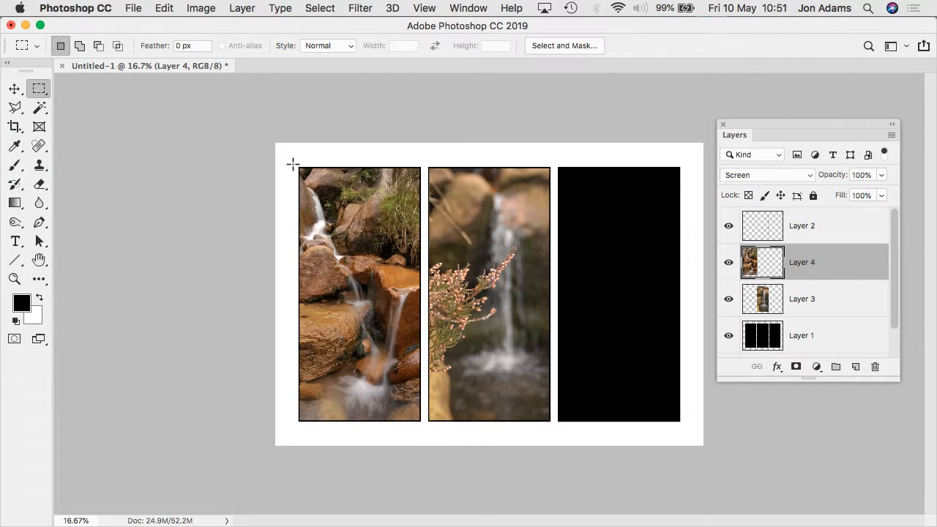
- Select a rectangle just around the left panel, invert it, delete the Layer 4 photo outside, and clear the selection
{"action": "left_click_drag", "start_coordinate": [296, 163], "coordinate": [426, 428]}
{"action": "left_click", "coordinate": [321, 9]}
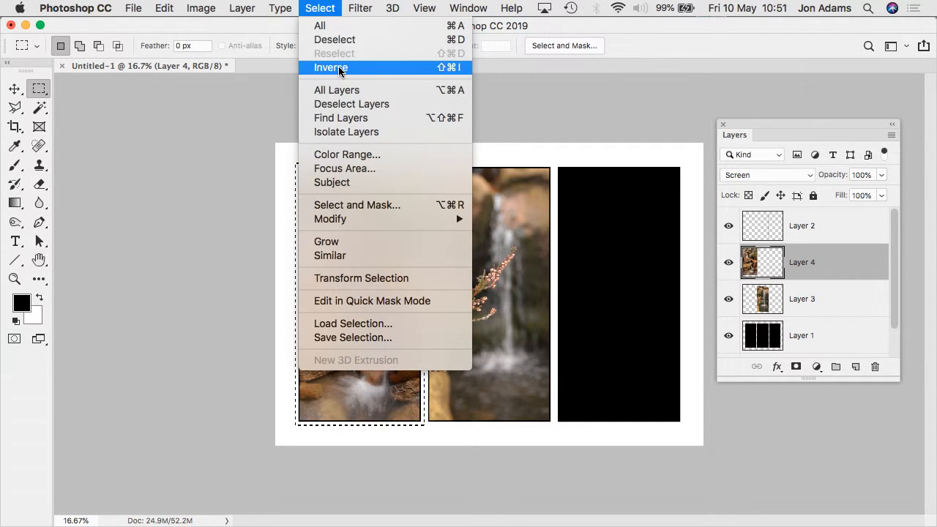
{"action": "left_click", "coordinate": [432, 69]}
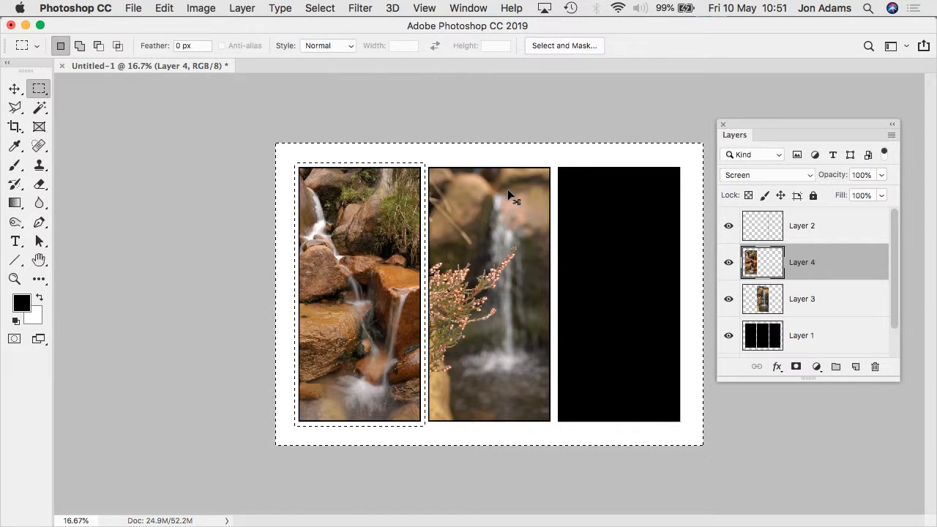
{"action": "key", "text": "super+d"}
- Open the photo DSC_0132.JPG from the Triptychs 2 folder
{"action": "left_click", "coordinate": [133, 9]}
{"action": "left_click", "coordinate": [150, 41]}
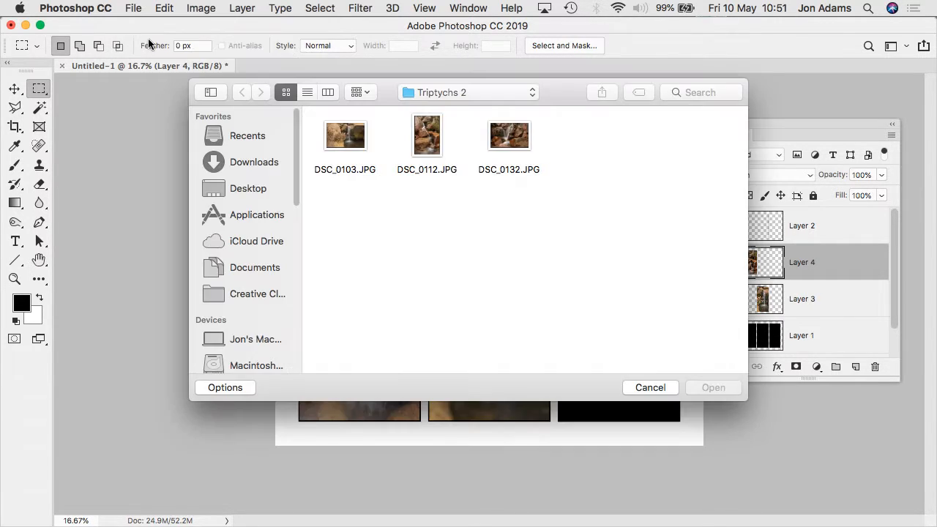
{"action": "left_click", "coordinate": [509, 139]}
{"action": "double_click", "coordinate": [507, 140]}
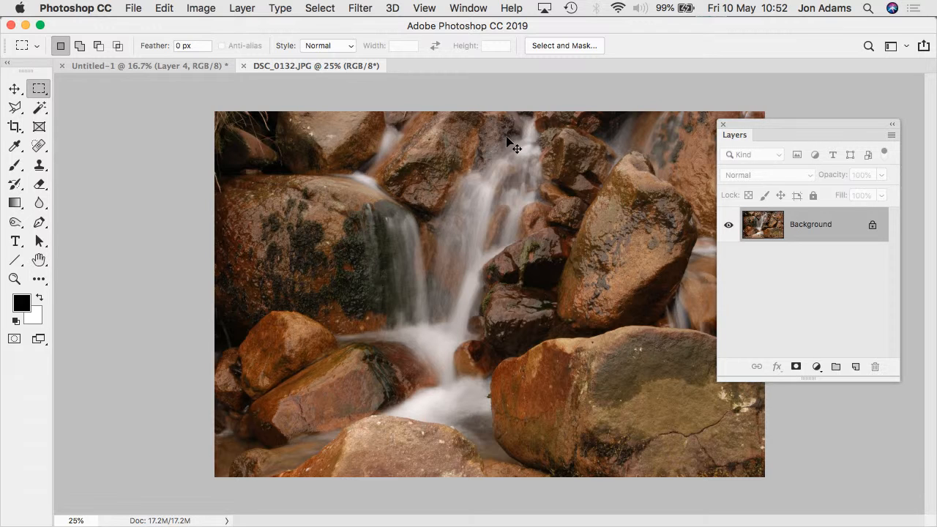
- Copy the whole DSC_0132.JPG photo, close its document, paste it into the triptych, and set the new layer's blend mode to Screen
{"action": "key", "text": "super+a"}
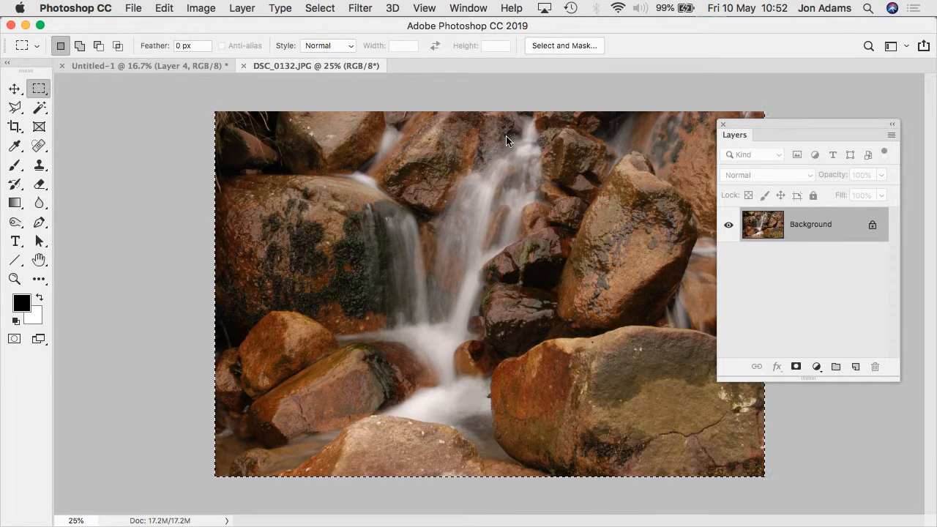
{"action": "key", "text": "super+w"}
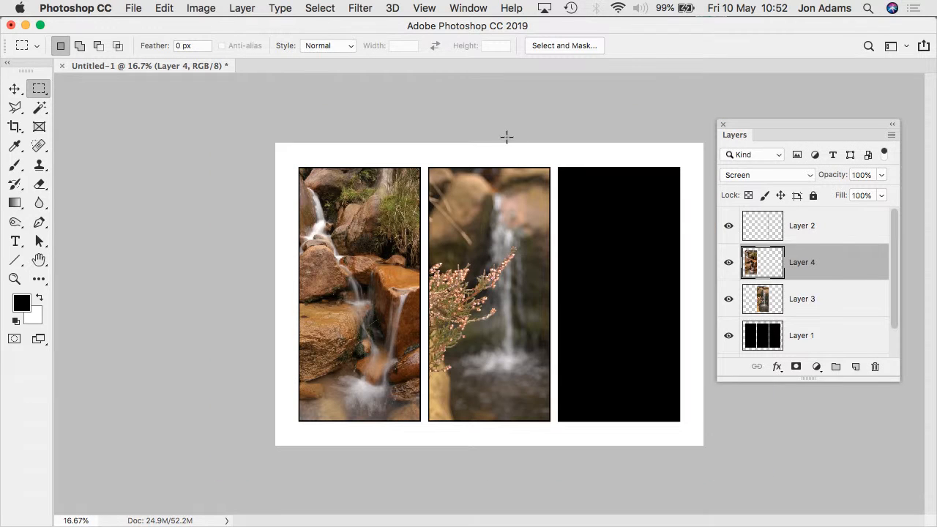
{"action": "key", "text": "super+v"}
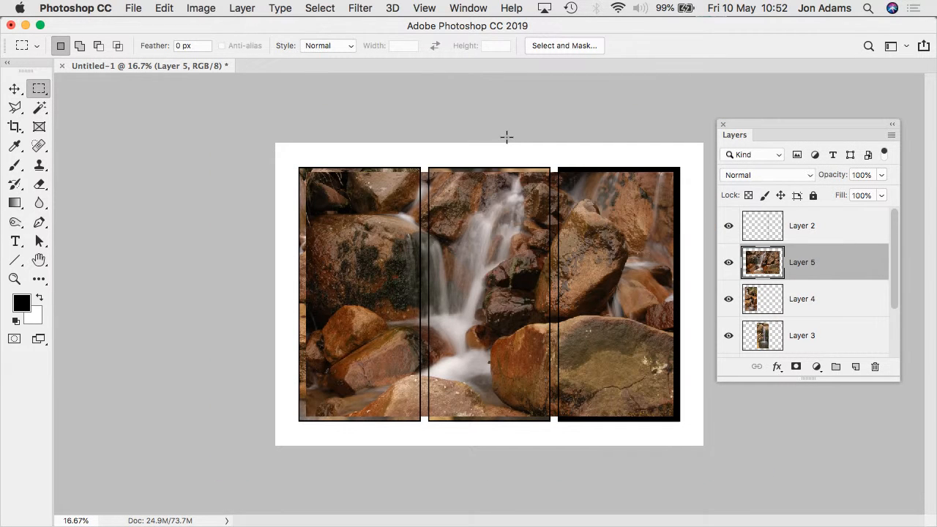
{"action": "left_click", "coordinate": [769, 175]}
{"action": "left_click", "coordinate": [769, 279]}
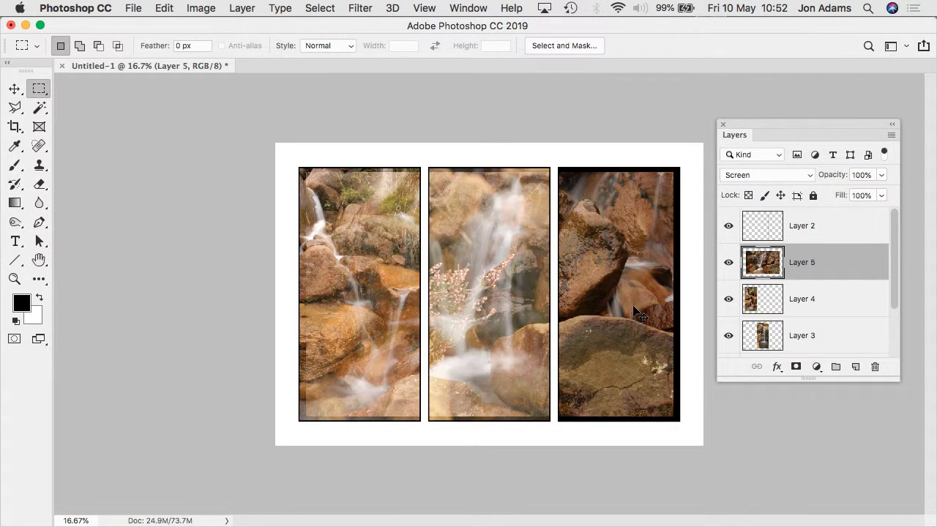
- Move the Layer 5 photo over the right panel, scale it to about 109.19%, shift it slightly right, and apply the transformation
{"action": "key", "text": "super+t"}
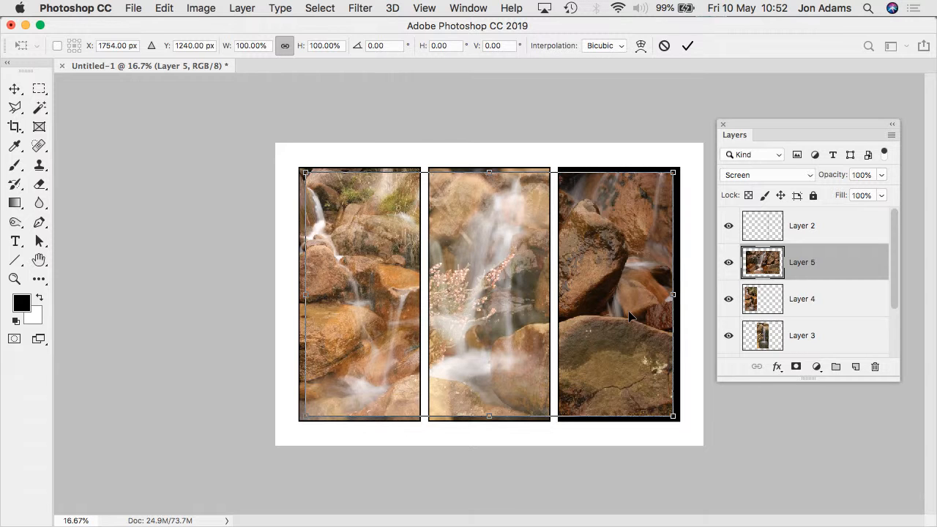
{"action": "left_click_drag", "start_coordinate": [548, 289], "coordinate": [669, 293]}
{"action": "left_click_drag", "start_coordinate": [640, 173], "coordinate": [638, 160]}
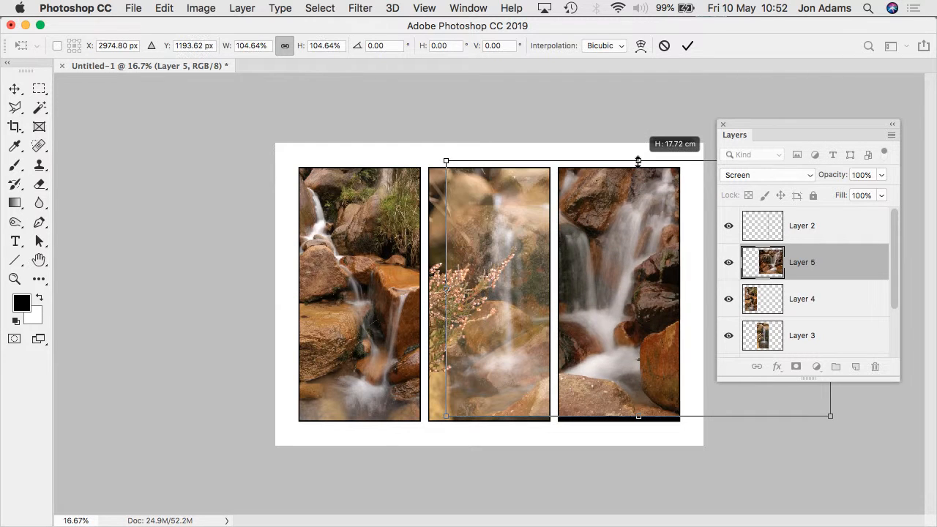
{"action": "left_click_drag", "start_coordinate": [641, 415], "coordinate": [639, 427]}
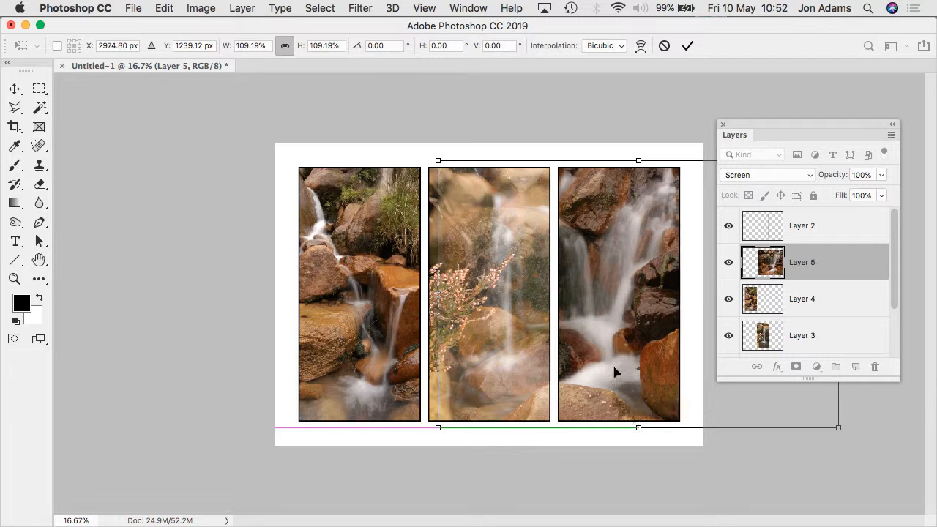
{"action": "left_click_drag", "start_coordinate": [615, 369], "coordinate": [623, 371]}
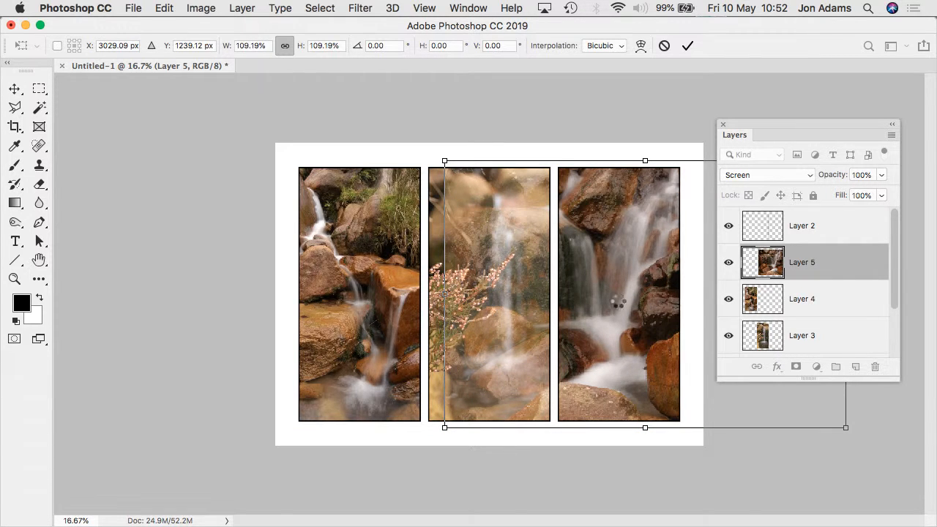
{"action": "key", "text": "Return"}
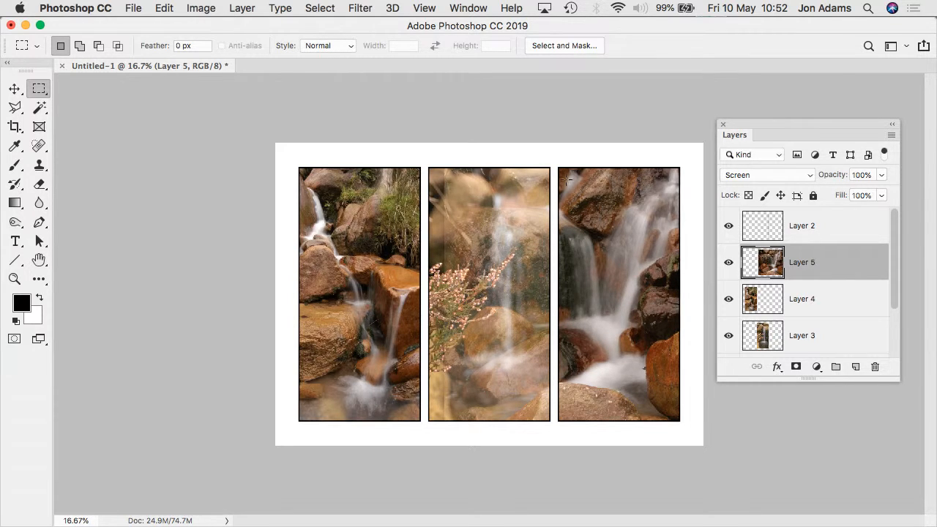
- Select a rectangle just around the right panel, invert it, delete the Layer 5 photo outside, and clear the selection
{"action": "left_click_drag", "start_coordinate": [555, 163], "coordinate": [684, 427]}
{"action": "left_click", "coordinate": [320, 9]}
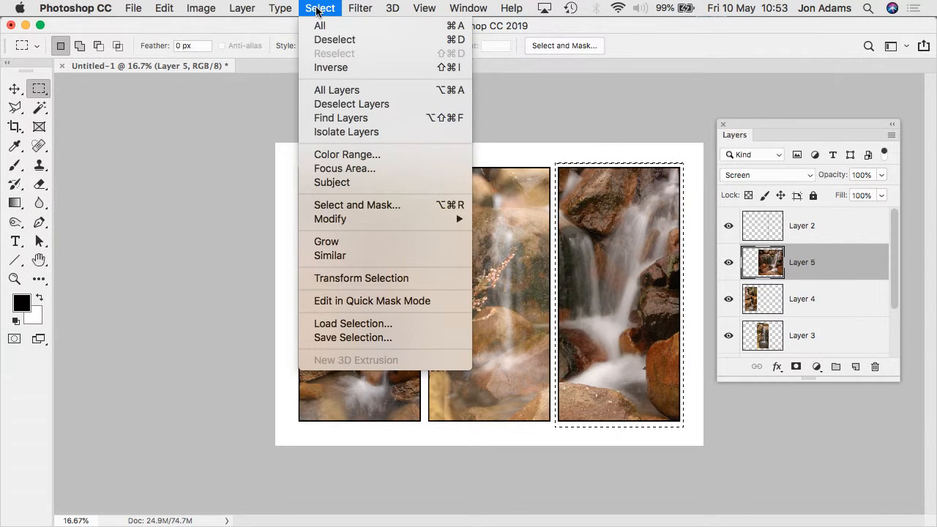
{"action": "left_click", "coordinate": [335, 68]}
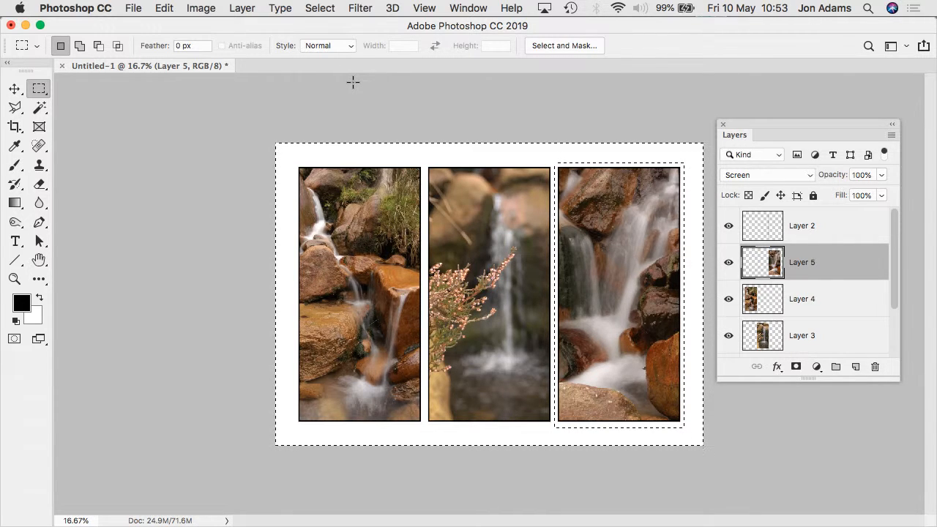
{"action": "key", "text": "super+d"}
- Hide every layer above the background and show Layers 1, 2, 3, 4 and 5 again one by one to review the build-up
{"action": "left_click_drag", "start_coordinate": [895, 378], "coordinate": [895, 446]}
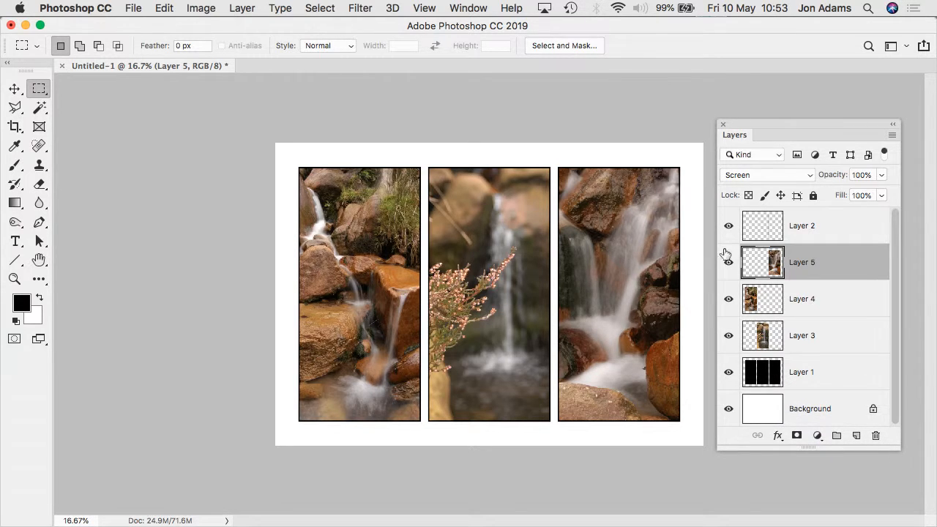
{"action": "left_click_drag", "start_coordinate": [729, 229], "coordinate": [733, 369]}
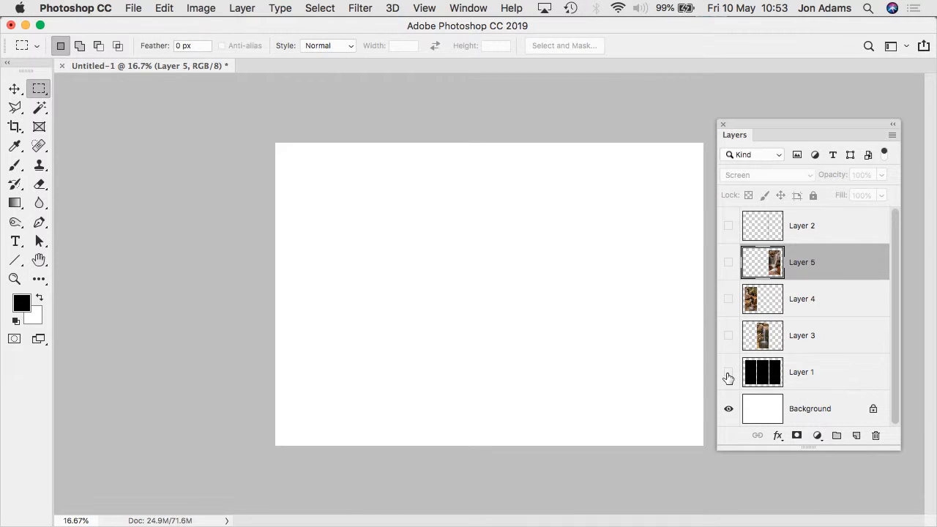
{"action": "left_click", "coordinate": [728, 374]}
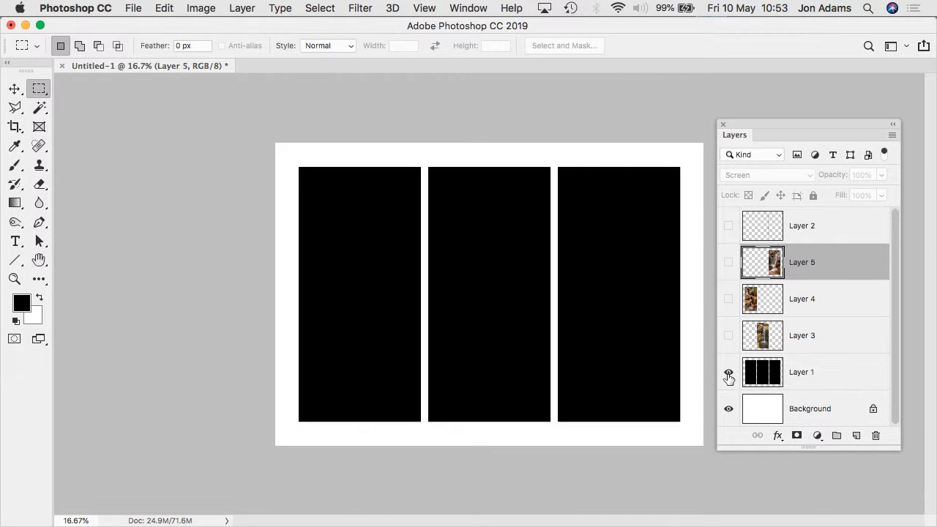
{"action": "left_click", "coordinate": [728, 226]}
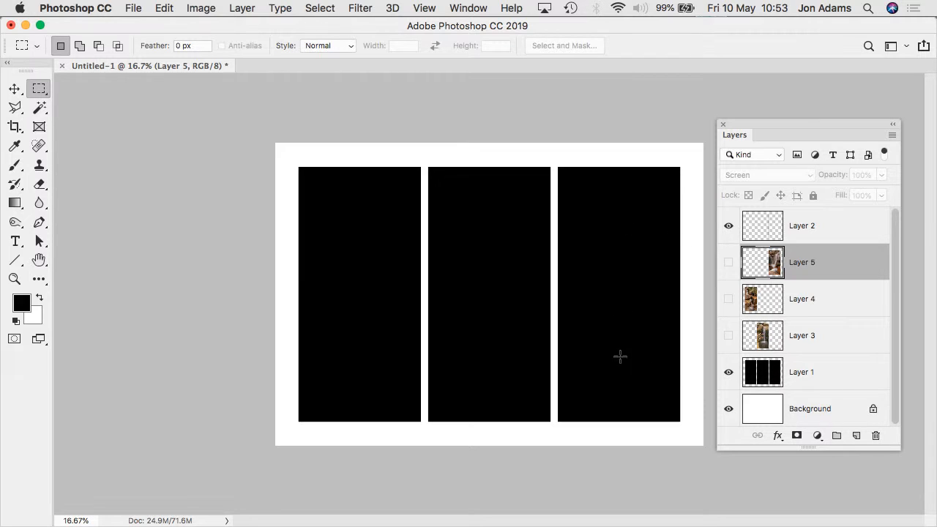
{"action": "left_click", "coordinate": [728, 336]}
{"action": "left_click", "coordinate": [728, 300]}
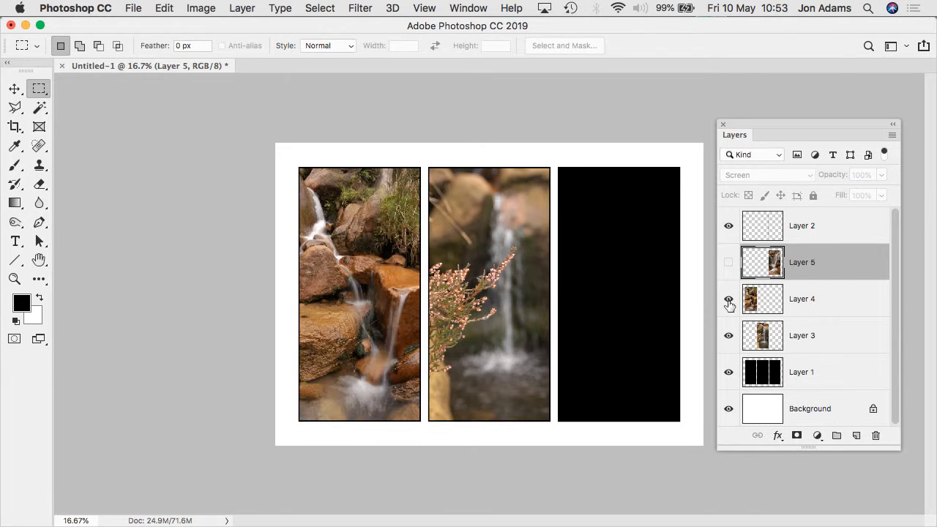
{"action": "left_click", "coordinate": [728, 264]}
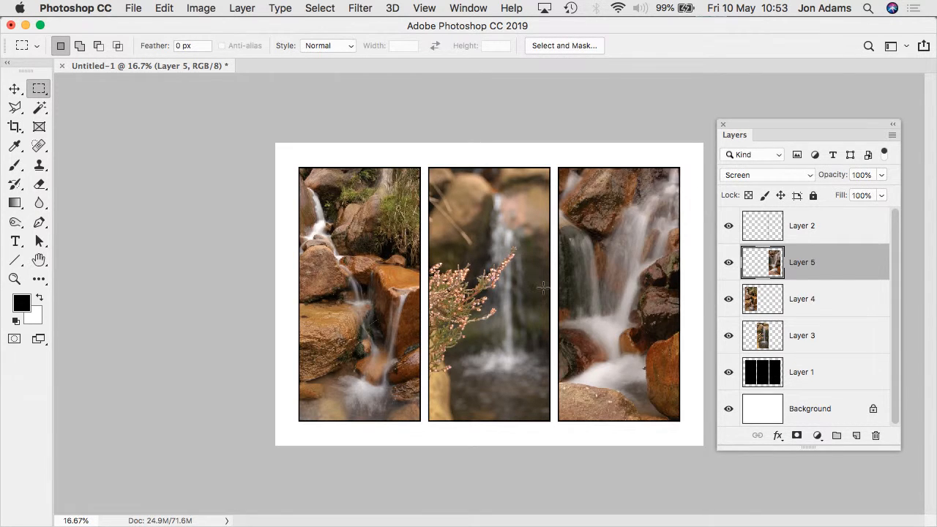
- Compare the triptych with and without the Layer 2 outlines, and uncover the right panel for a full view
{"action": "scroll", "coordinate": [549, 291], "scroll_direction": "up", "scroll_amount": 2}
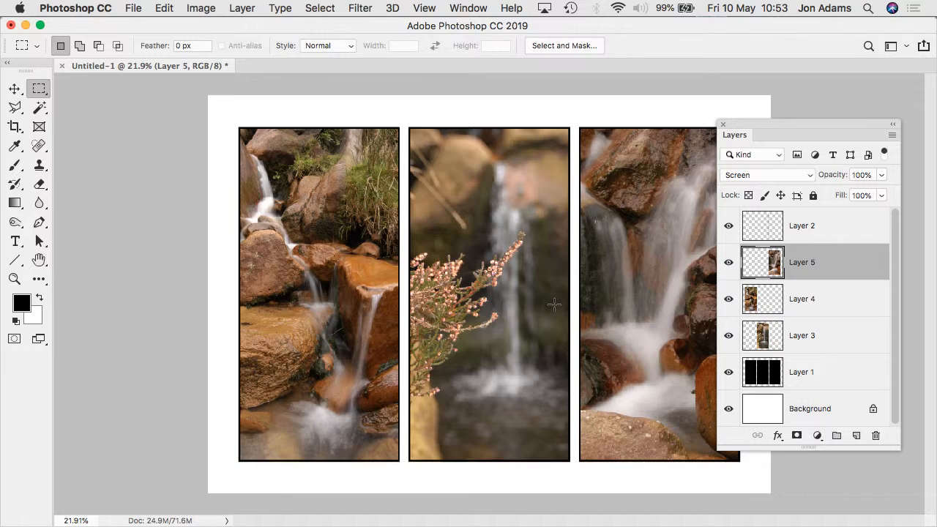
{"action": "left_click", "coordinate": [728, 227]}
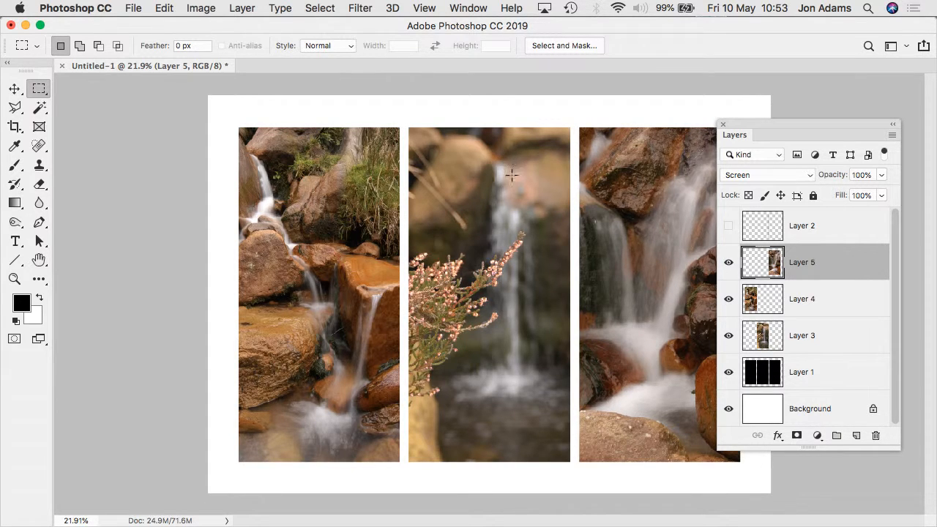
{"action": "left_click", "coordinate": [728, 226]}
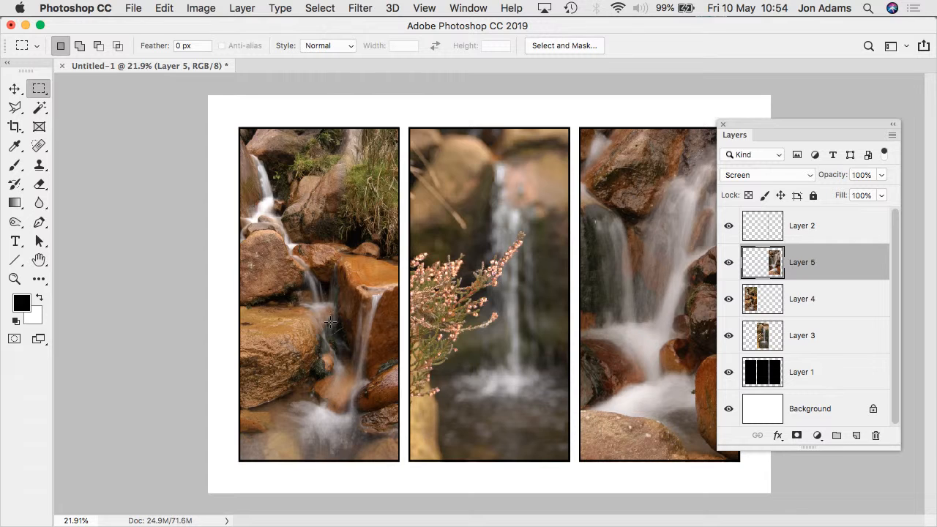
{"action": "left_click_drag", "start_coordinate": [747, 125], "coordinate": [783, 125]}
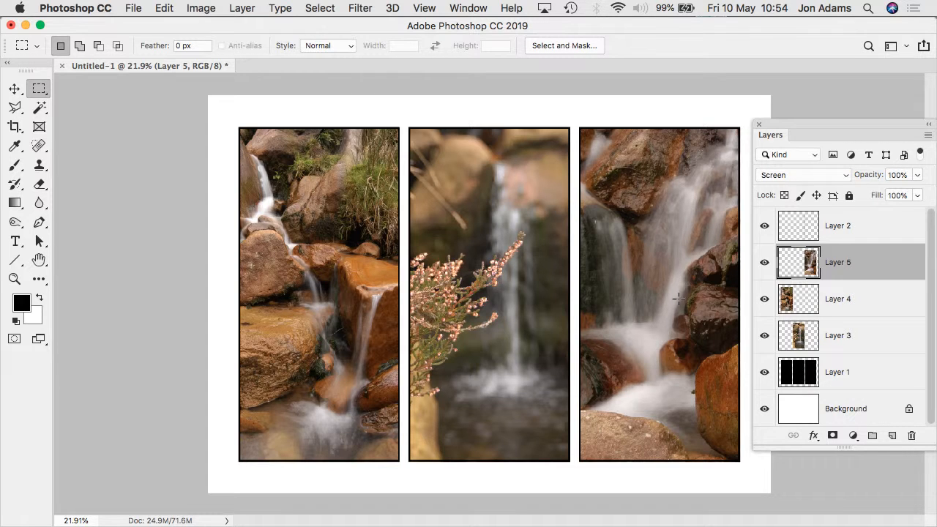
- Delete Layers 1 to 5, keeping only the white background
{"action": "left_click", "coordinate": [853, 229]}
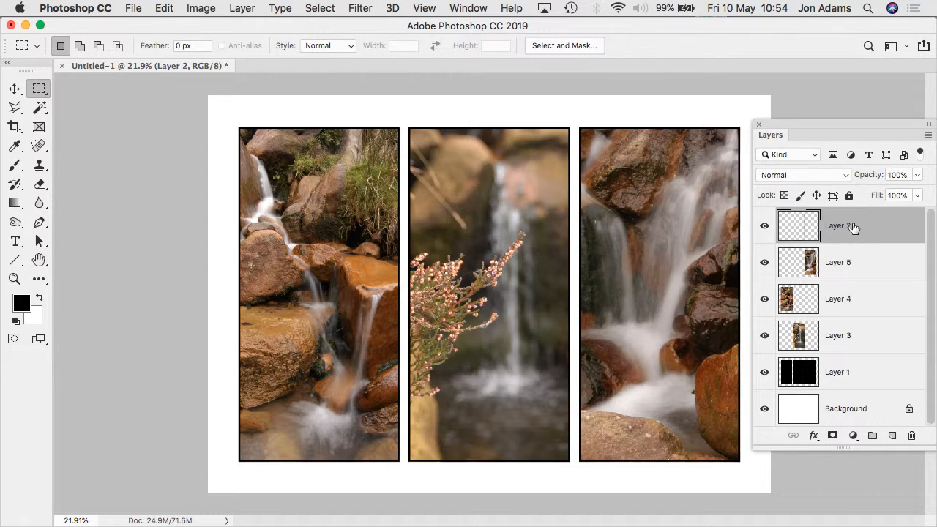
{"action": "left_click", "coordinate": [853, 375], "text": "shift"}
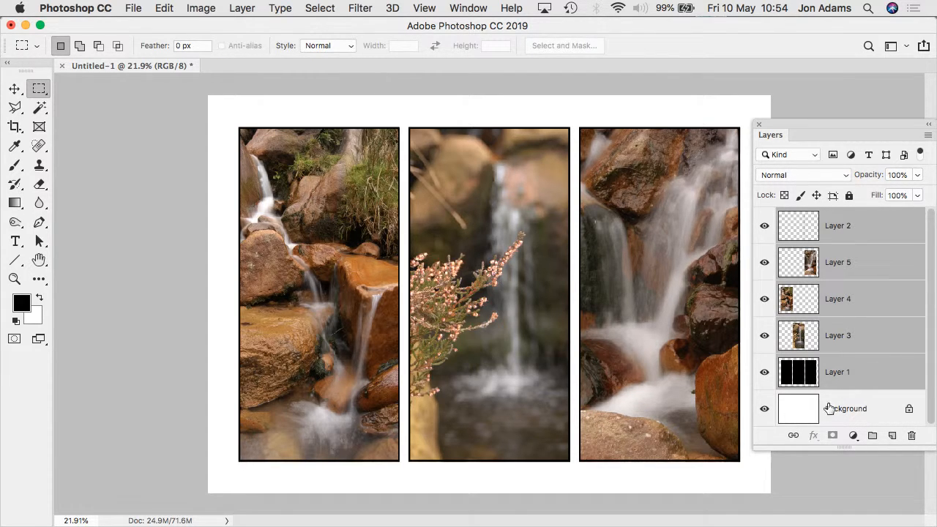
{"action": "left_click", "coordinate": [911, 435]}
{"action": "left_click", "coordinate": [590, 222]}
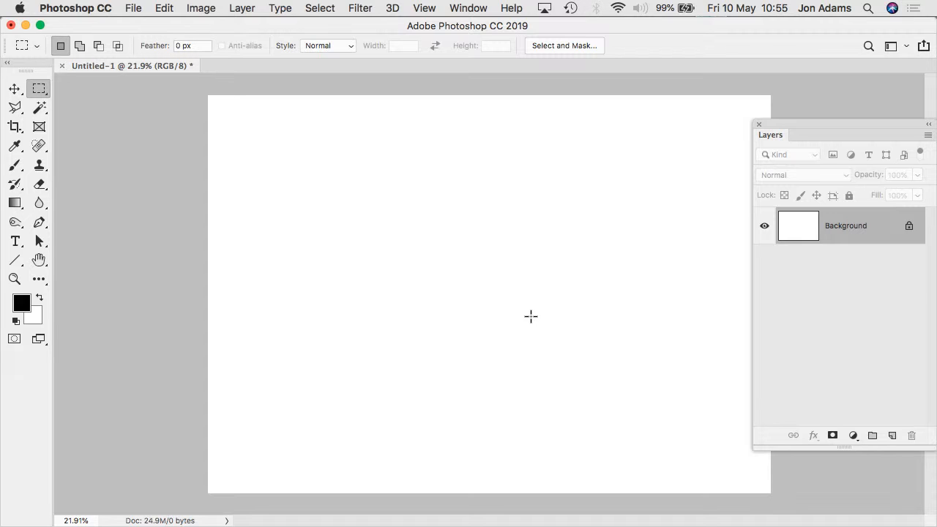
- On a new layer, paint a trial scribble in the page's upper-left area with the Chalk 60 pixels brush
{"action": "left_click", "coordinate": [893, 435]}
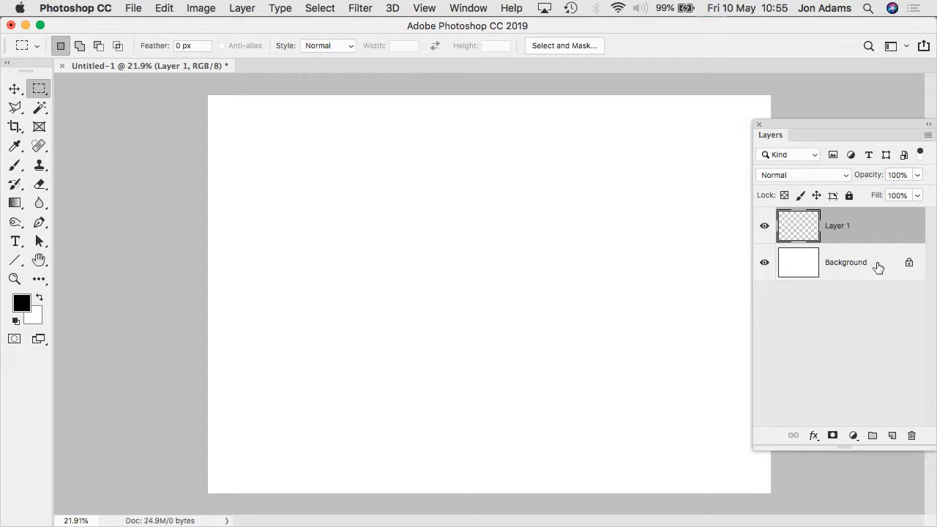
{"action": "left_click", "coordinate": [15, 165]}
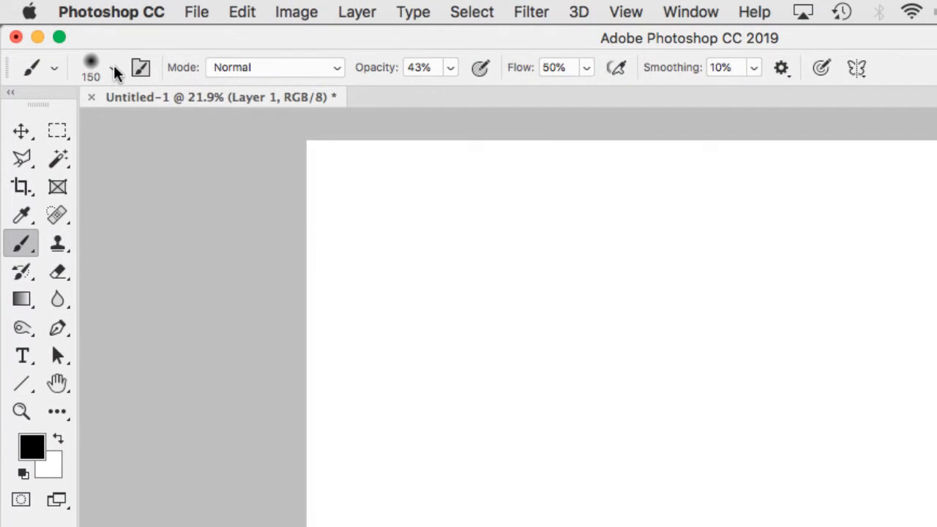
{"action": "left_click", "coordinate": [113, 67]}
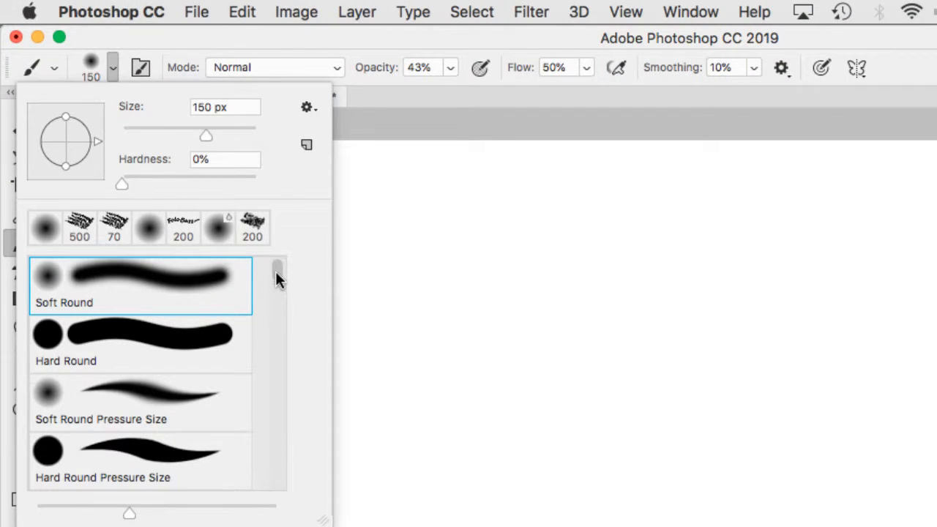
{"action": "left_click_drag", "start_coordinate": [276, 273], "coordinate": [262, 394]}
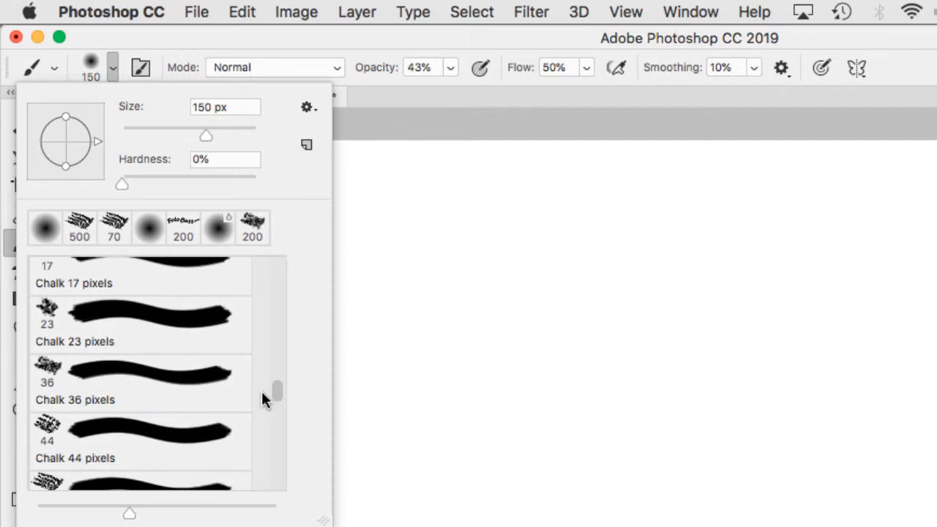
{"action": "scroll", "coordinate": [262, 393], "scroll_direction": "down", "scroll_amount": 3}
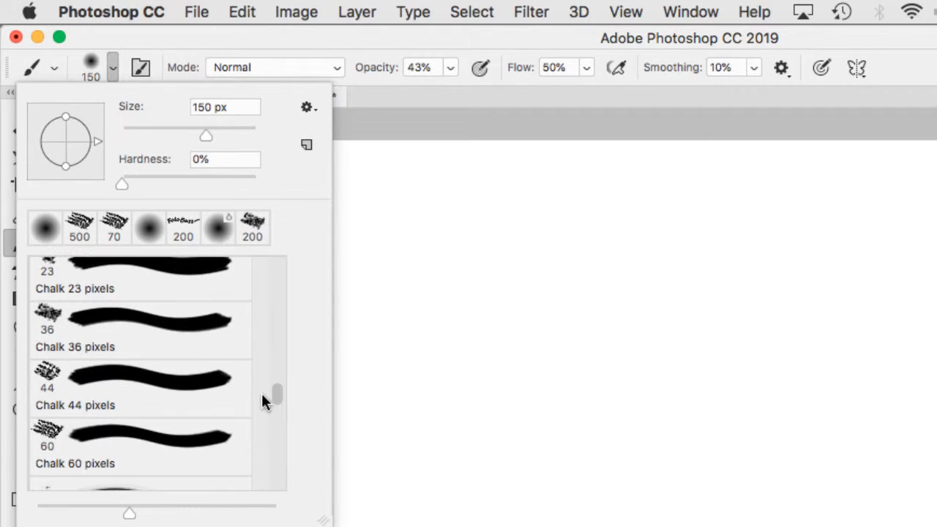
{"action": "double_click", "coordinate": [121, 437]}
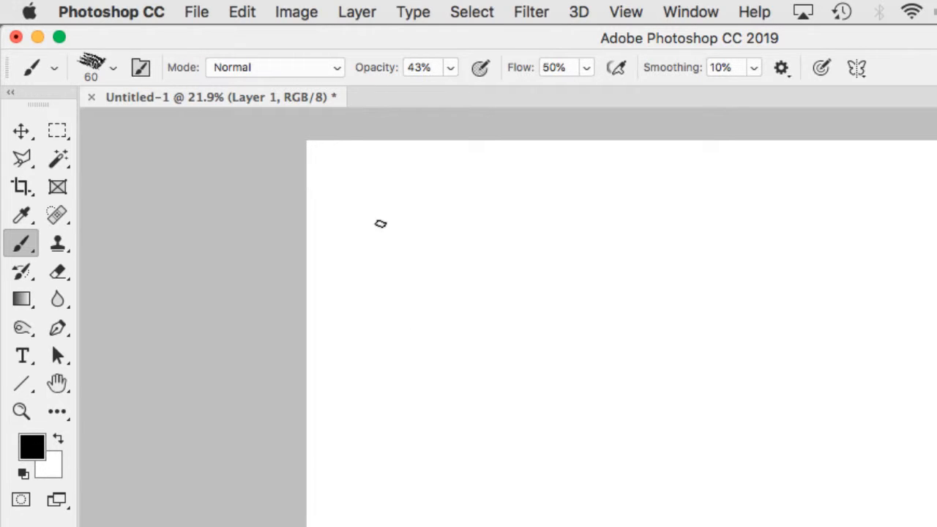
{"action": "mouse_move", "coordinate": [464, 203]}
{"action": "left_mouse_down"}
{"action": "mouse_move", "coordinate": [554, 270]}
{"action": "mouse_move", "coordinate": [503, 331]}
{"action": "mouse_move", "coordinate": [516, 299]}
{"action": "mouse_move", "coordinate": [458, 240]}
{"action": "mouse_move", "coordinate": [441, 304]}
{"action": "mouse_move", "coordinate": [462, 317]}
{"action": "left_mouse_up"}
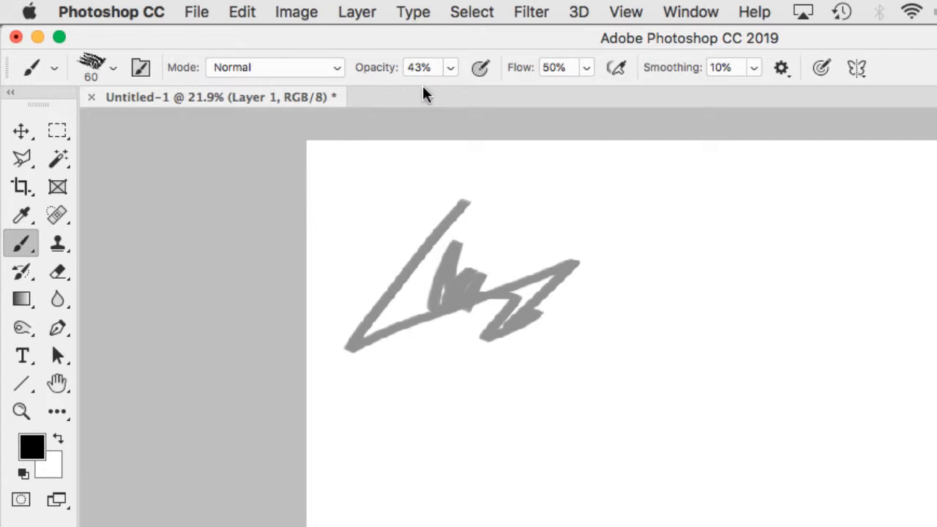
- Set the brush opacity to 100% and flow to 31%, and paint a black zigzag below the first scribble
{"action": "left_click", "coordinate": [450, 68]}
{"action": "left_click_drag", "start_coordinate": [449, 99], "coordinate": [534, 106]}
{"action": "left_click", "coordinate": [586, 67]}
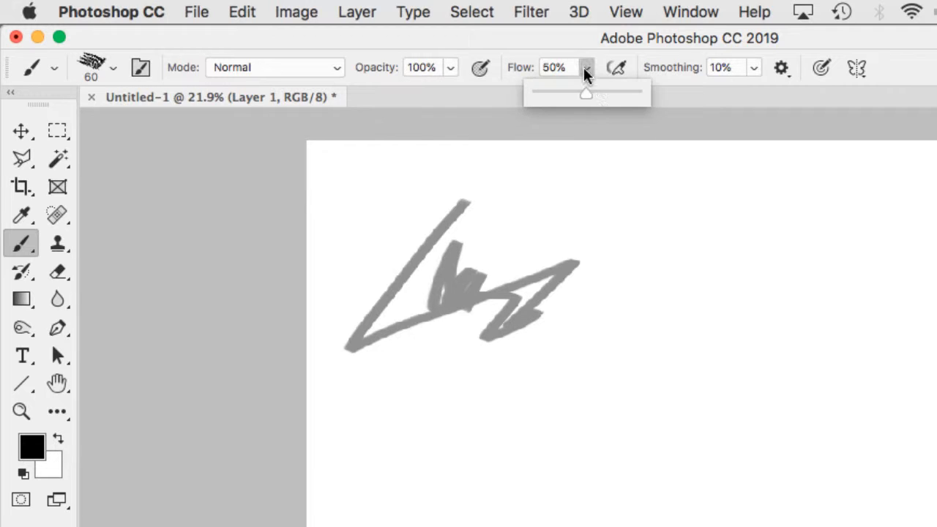
{"action": "mouse_move", "coordinate": [584, 97]}
{"action": "left_mouse_down"}
{"action": "mouse_move", "coordinate": [562, 98]}
{"action": "mouse_move", "coordinate": [572, 100]}
{"action": "left_mouse_up"}
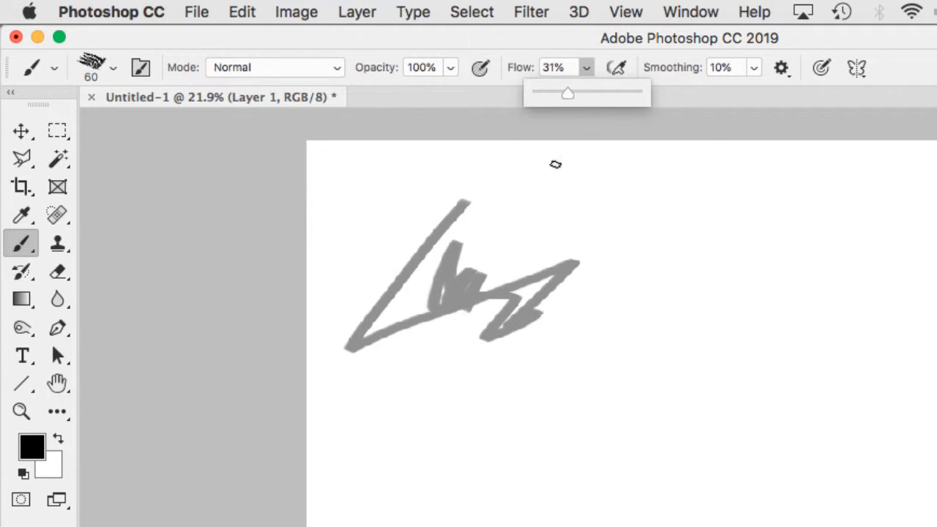
{"action": "mouse_move", "coordinate": [450, 387]}
{"action": "left_mouse_down"}
{"action": "mouse_move", "coordinate": [410, 456]}
{"action": "mouse_move", "coordinate": [490, 495]}
{"action": "left_mouse_up"}
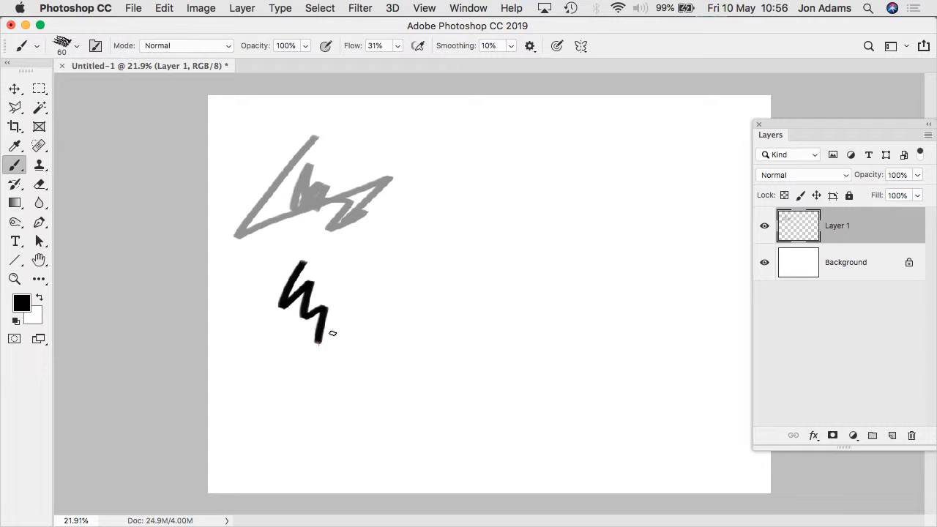
{"action": "mouse_move", "coordinate": [332, 333]}
{"action": "left_mouse_down"}
{"action": "mouse_move", "coordinate": [352, 367]}
{"action": "mouse_move", "coordinate": [353, 395]}
{"action": "left_mouse_up"}
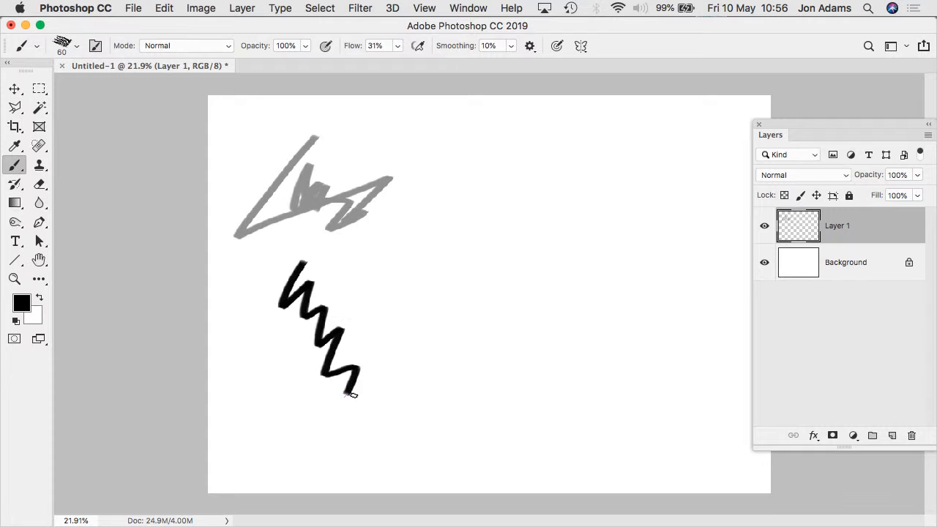
- Inspect the zigzag's chalk texture up close, and undo both trial brush marks so Layer 1 is empty
{"action": "scroll", "coordinate": [339, 386], "scroll_direction": "up", "scroll_amount": 6}
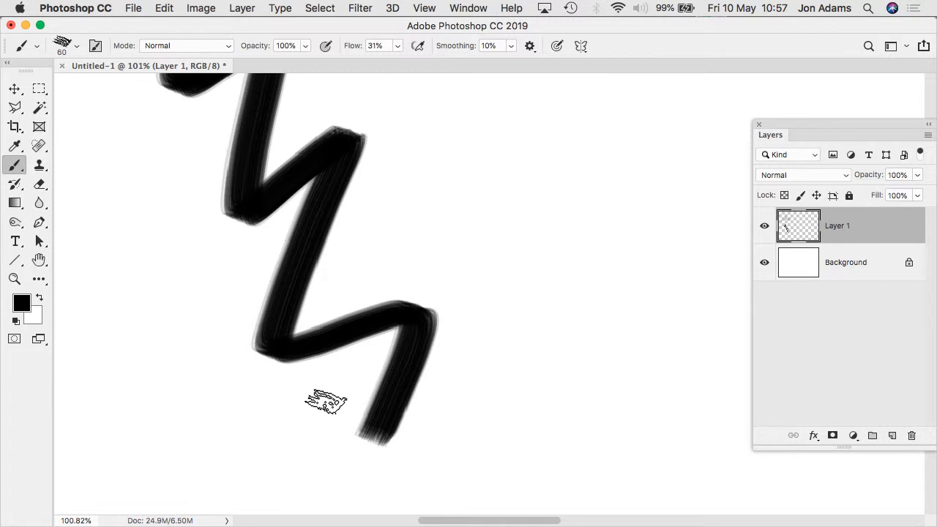
{"action": "scroll", "coordinate": [325, 402], "scroll_direction": "down", "scroll_amount": 6}
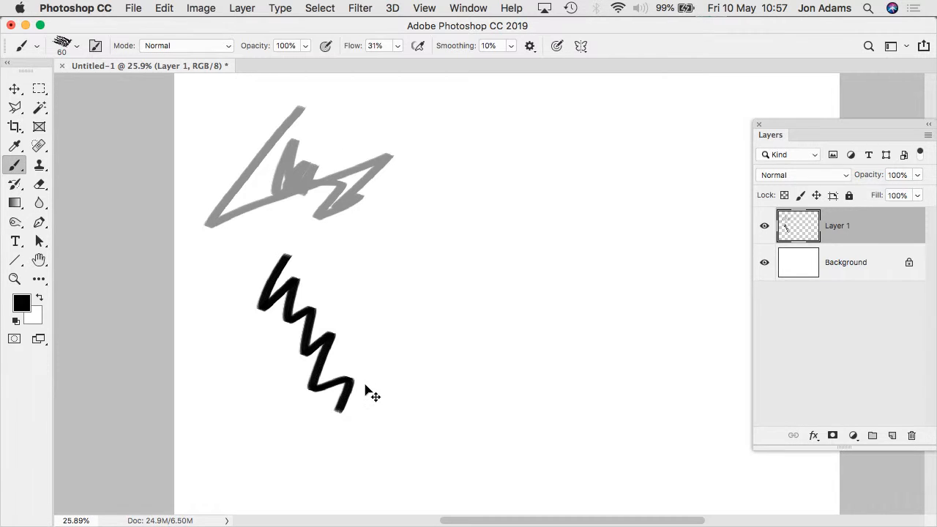
{"action": "key", "text": "super+z"}
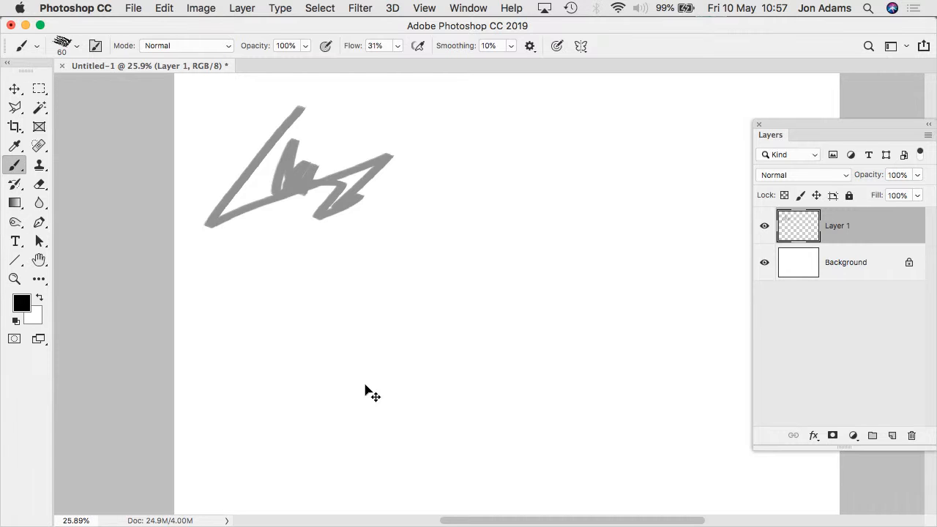
{"action": "key", "text": "super+z"}
{"action": "scroll", "coordinate": [319, 216], "scroll_direction": "down", "scroll_amount": 2}
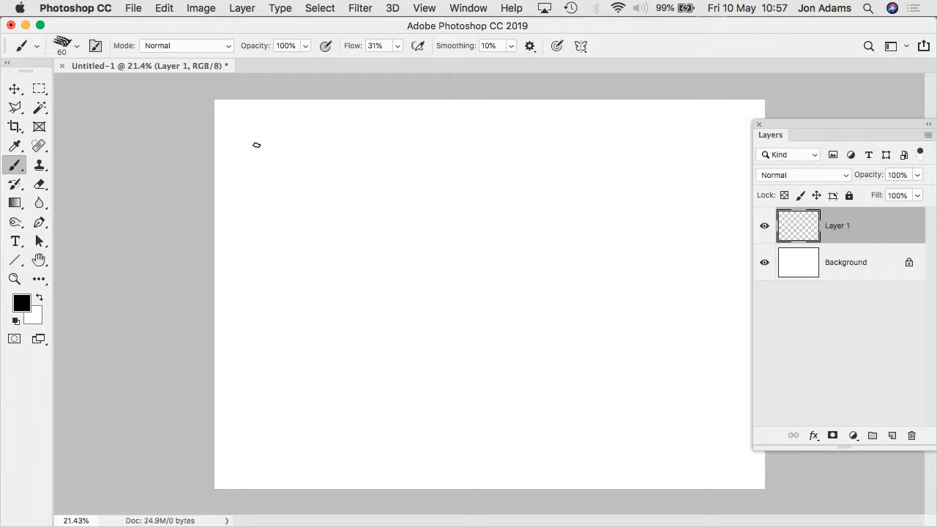
- Enlarge the chalk brush to 250 and paint a solid black upright panel over the left third of the page
{"action": "key", "text": "bracketright"}
{"action": "key", "text": "bracketright"}
{"action": "key", "text": "bracketright"}
{"action": "key", "text": "bracketright"}
{"action": "key", "text": "bracketright"}
{"action": "key", "text": "bracketright"}
{"action": "key", "text": "bracketright"}
{"action": "key", "text": "bracketright"}
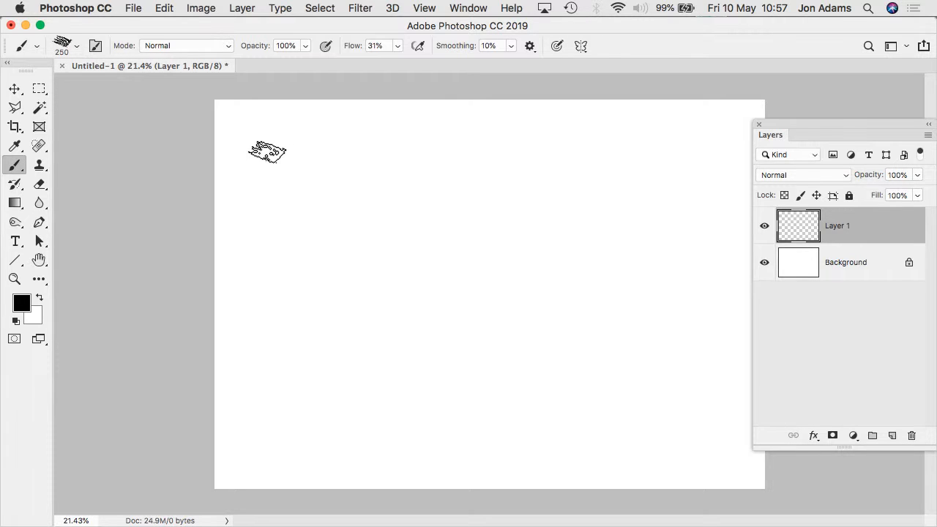
{"action": "mouse_move", "coordinate": [265, 146]}
{"action": "left_mouse_down"}
{"action": "mouse_move", "coordinate": [265, 209]}
{"action": "mouse_move", "coordinate": [276, 168]}
{"action": "mouse_move", "coordinate": [271, 227]}
{"action": "left_mouse_up"}
{"action": "mouse_move", "coordinate": [273, 268]}
{"action": "left_mouse_down"}
{"action": "mouse_move", "coordinate": [264, 277]}
{"action": "mouse_move", "coordinate": [262, 444]}
{"action": "mouse_move", "coordinate": [344, 448]}
{"action": "mouse_move", "coordinate": [360, 308]}
{"action": "left_mouse_up"}
{"action": "mouse_move", "coordinate": [360, 289]}
{"action": "left_mouse_down"}
{"action": "mouse_move", "coordinate": [360, 256]}
{"action": "mouse_move", "coordinate": [354, 322]}
{"action": "mouse_move", "coordinate": [362, 145]}
{"action": "mouse_move", "coordinate": [290, 144]}
{"action": "mouse_move", "coordinate": [294, 161]}
{"action": "mouse_move", "coordinate": [327, 159]}
{"action": "mouse_move", "coordinate": [308, 167]}
{"action": "mouse_move", "coordinate": [299, 208]}
{"action": "mouse_move", "coordinate": [339, 176]}
{"action": "mouse_move", "coordinate": [327, 273]}
{"action": "mouse_move", "coordinate": [320, 284]}
{"action": "mouse_move", "coordinate": [295, 232]}
{"action": "mouse_move", "coordinate": [294, 283]}
{"action": "mouse_move", "coordinate": [300, 272]}
{"action": "mouse_move", "coordinate": [291, 272]}
{"action": "mouse_move", "coordinate": [317, 308]}
{"action": "mouse_move", "coordinate": [331, 280]}
{"action": "mouse_move", "coordinate": [331, 374]}
{"action": "mouse_move", "coordinate": [342, 369]}
{"action": "mouse_move", "coordinate": [324, 402]}
{"action": "mouse_move", "coordinate": [331, 436]}
{"action": "mouse_move", "coordinate": [308, 427]}
{"action": "mouse_move", "coordinate": [302, 401]}
{"action": "mouse_move", "coordinate": [301, 440]}
{"action": "mouse_move", "coordinate": [272, 440]}
{"action": "mouse_move", "coordinate": [264, 457]}
{"action": "mouse_move", "coordinate": [270, 423]}
{"action": "mouse_move", "coordinate": [294, 388]}
{"action": "mouse_move", "coordinate": [351, 375]}
{"action": "mouse_move", "coordinate": [362, 391]}
{"action": "mouse_move", "coordinate": [365, 444]}
{"action": "mouse_move", "coordinate": [313, 371]}
{"action": "mouse_move", "coordinate": [305, 262]}
{"action": "mouse_move", "coordinate": [322, 214]}
{"action": "mouse_move", "coordinate": [286, 370]}
{"action": "mouse_move", "coordinate": [267, 340]}
{"action": "mouse_move", "coordinate": [261, 424]}
{"action": "mouse_move", "coordinate": [280, 348]}
{"action": "left_mouse_up"}
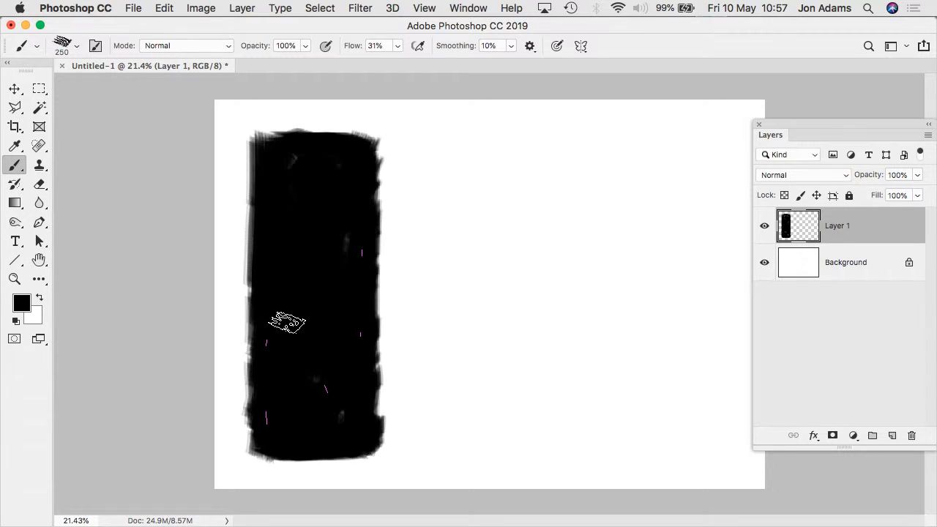
- Set the brush size to 100 and opacity to 38%, and roughen the upper part of the panel's left edge
{"action": "key", "text": "bracketleft"}
{"action": "key", "text": "bracketleft"}
{"action": "key", "text": "bracketleft"}
{"action": "left_click", "coordinate": [306, 45]}
{"action": "left_click_drag", "start_coordinate": [305, 63], "coordinate": [263, 63]}
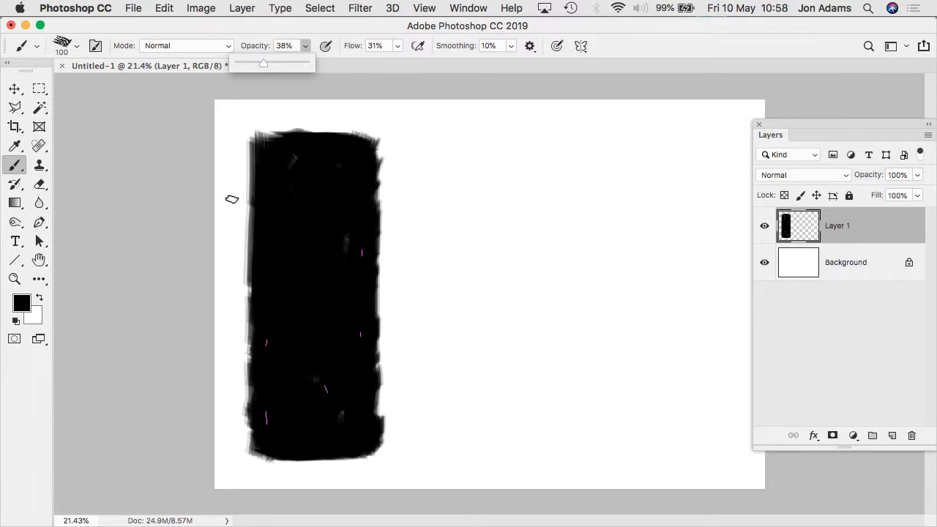
{"action": "scroll", "coordinate": [232, 199], "scroll_direction": "up", "scroll_amount": 5}
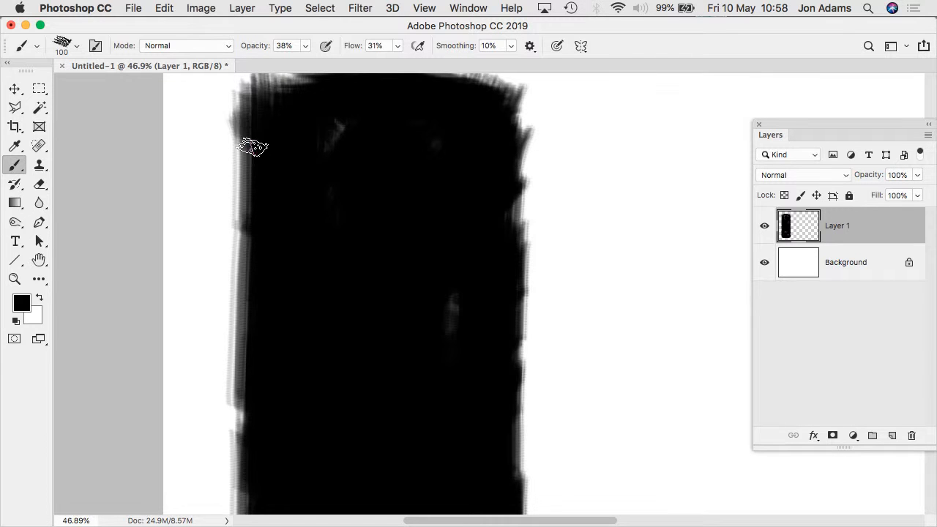
{"action": "left_click_drag", "start_coordinate": [253, 146], "coordinate": [244, 418]}
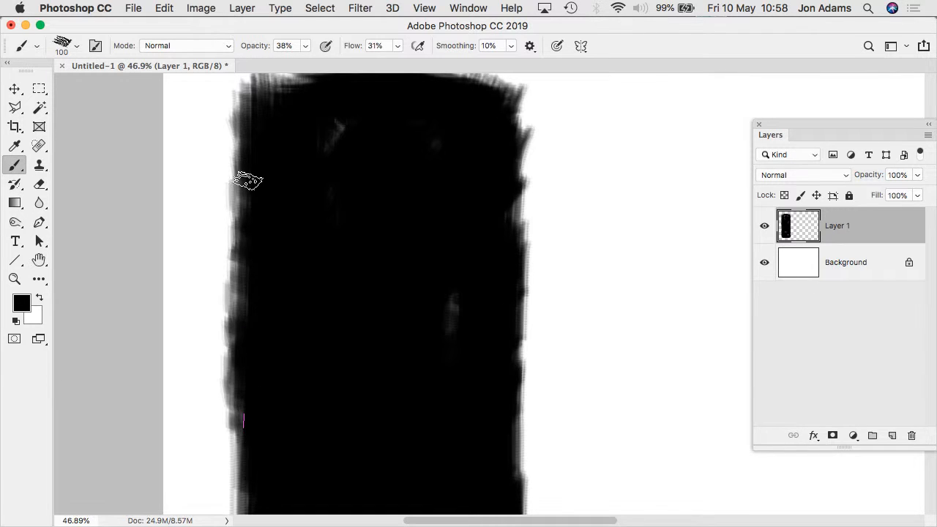
- Roughen the panel's top, right and bottom edges and the rest of its left edge with the same brush
{"action": "left_click_drag", "start_coordinate": [326, 151], "coordinate": [325, 241]}
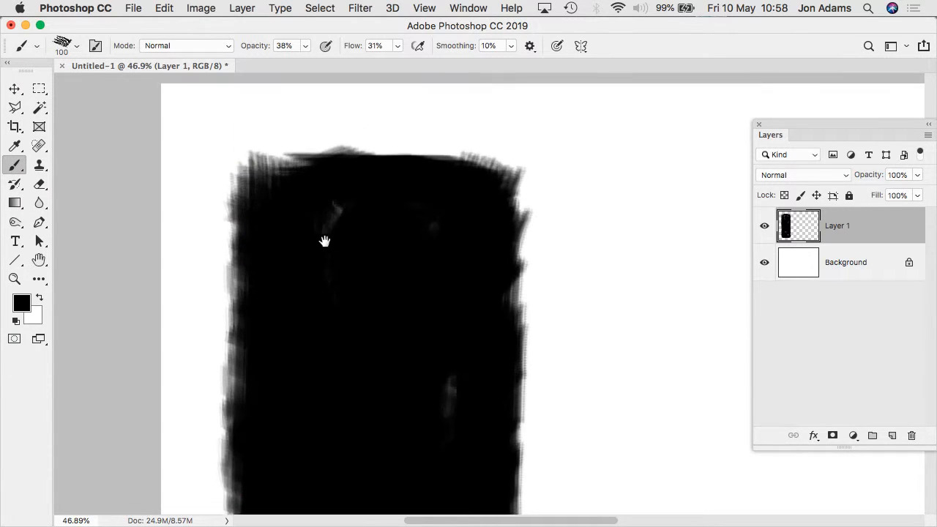
{"action": "mouse_move", "coordinate": [256, 177]}
{"action": "left_mouse_down"}
{"action": "mouse_move", "coordinate": [315, 165]}
{"action": "mouse_move", "coordinate": [323, 175]}
{"action": "mouse_move", "coordinate": [411, 167]}
{"action": "mouse_move", "coordinate": [295, 166]}
{"action": "mouse_move", "coordinate": [251, 217]}
{"action": "mouse_move", "coordinate": [240, 213]}
{"action": "mouse_move", "coordinate": [391, 164]}
{"action": "mouse_move", "coordinate": [495, 175]}
{"action": "mouse_move", "coordinate": [503, 189]}
{"action": "mouse_move", "coordinate": [502, 168]}
{"action": "mouse_move", "coordinate": [464, 173]}
{"action": "mouse_move", "coordinate": [510, 171]}
{"action": "mouse_move", "coordinate": [504, 343]}
{"action": "left_mouse_up"}
{"action": "left_click_drag", "start_coordinate": [462, 320], "coordinate": [410, 215]}
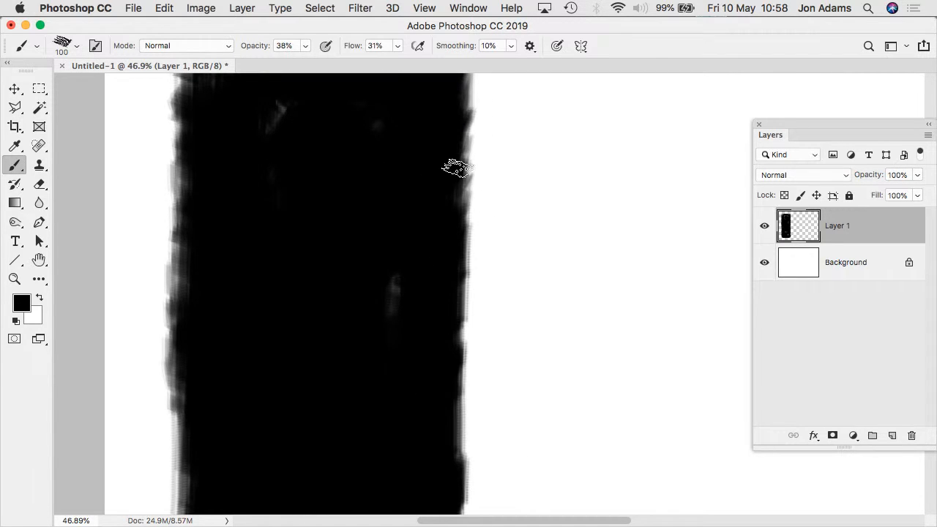
{"action": "left_click_drag", "start_coordinate": [457, 167], "coordinate": [452, 426]}
{"action": "left_click_drag", "start_coordinate": [408, 369], "coordinate": [386, 292]}
{"action": "mouse_move", "coordinate": [432, 318]}
{"action": "left_mouse_down"}
{"action": "mouse_move", "coordinate": [429, 431]}
{"action": "mouse_move", "coordinate": [370, 318]}
{"action": "mouse_move", "coordinate": [399, 368]}
{"action": "mouse_move", "coordinate": [403, 362]}
{"action": "left_mouse_up"}
{"action": "left_click_drag", "start_coordinate": [394, 402], "coordinate": [384, 295]}
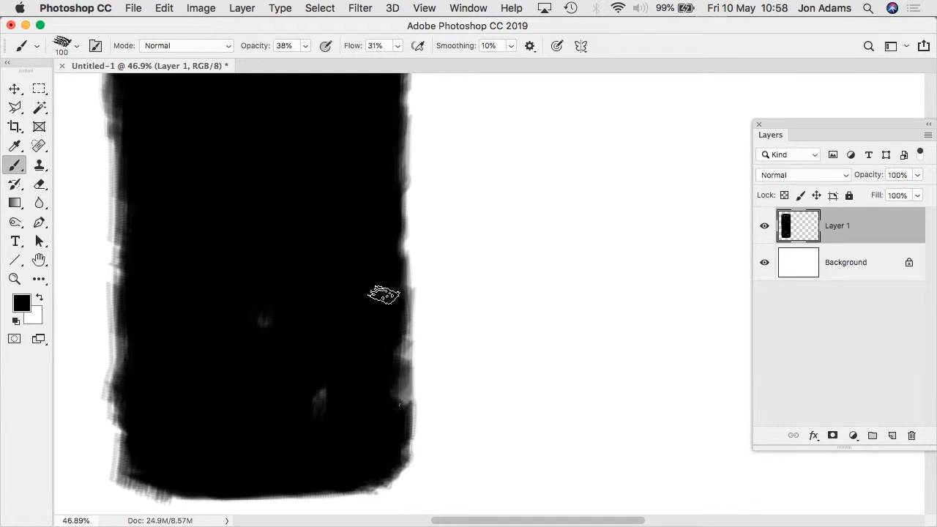
{"action": "mouse_move", "coordinate": [390, 244]}
{"action": "left_mouse_down"}
{"action": "mouse_move", "coordinate": [388, 433]}
{"action": "mouse_move", "coordinate": [397, 462]}
{"action": "mouse_move", "coordinate": [398, 427]}
{"action": "mouse_move", "coordinate": [399, 450]}
{"action": "mouse_move", "coordinate": [382, 479]}
{"action": "mouse_move", "coordinate": [286, 489]}
{"action": "left_mouse_up"}
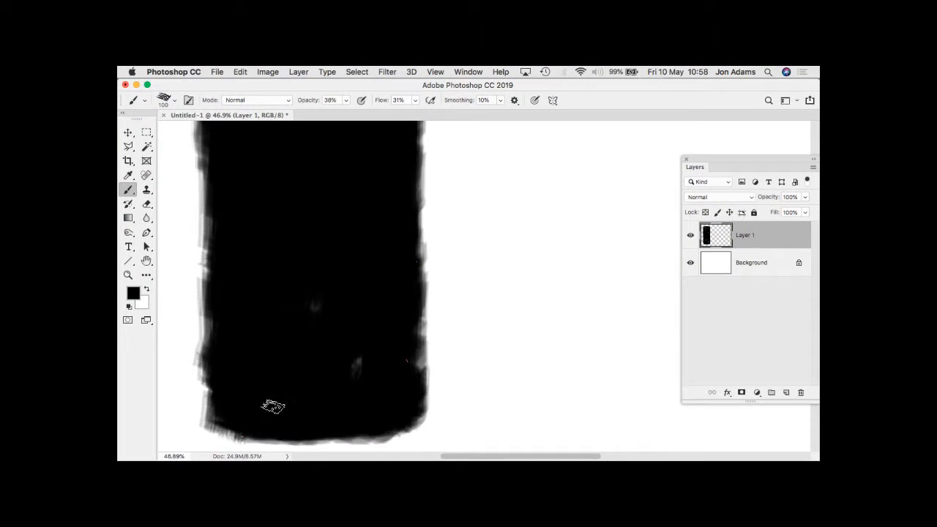
{"action": "key", "text": "super+0"}
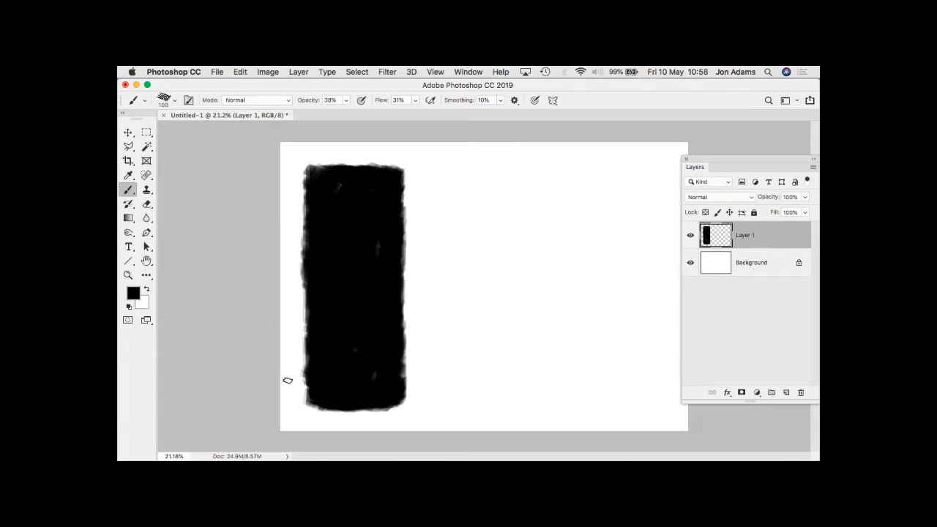
{"action": "scroll", "coordinate": [297, 380], "scroll_direction": "down", "scroll_amount": 1}
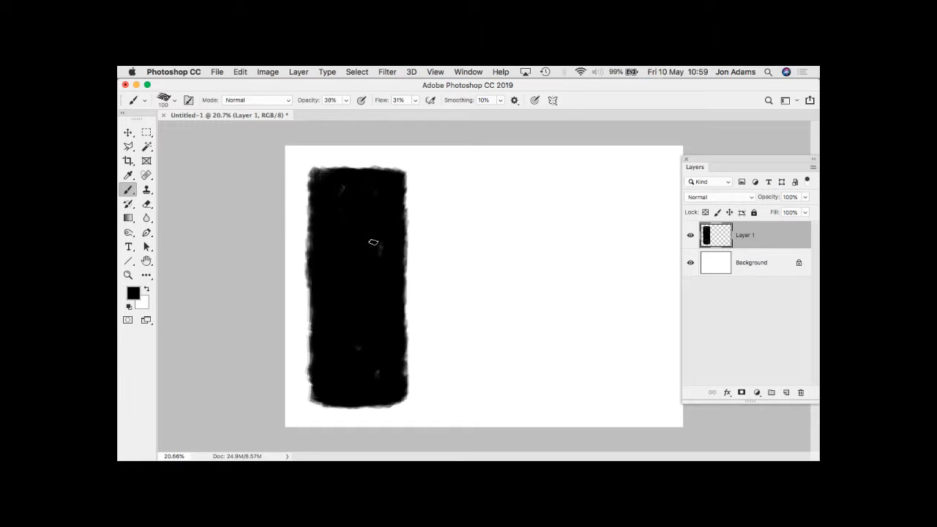
- Duplicate the painted panel twice across the page, making a level row of three with 0.55 cm gaps
{"action": "left_click", "coordinate": [128, 132]}
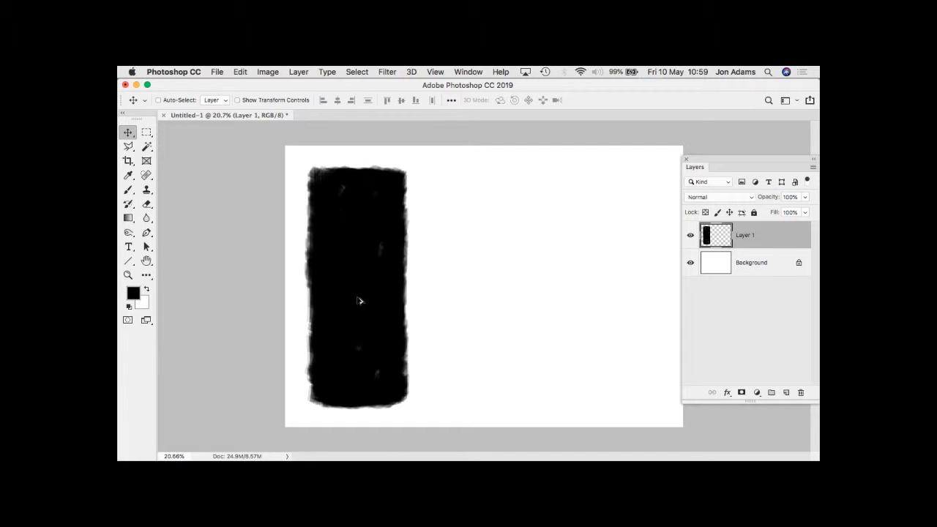
{"action": "left_click_drag", "start_coordinate": [397, 300], "coordinate": [463, 303]}
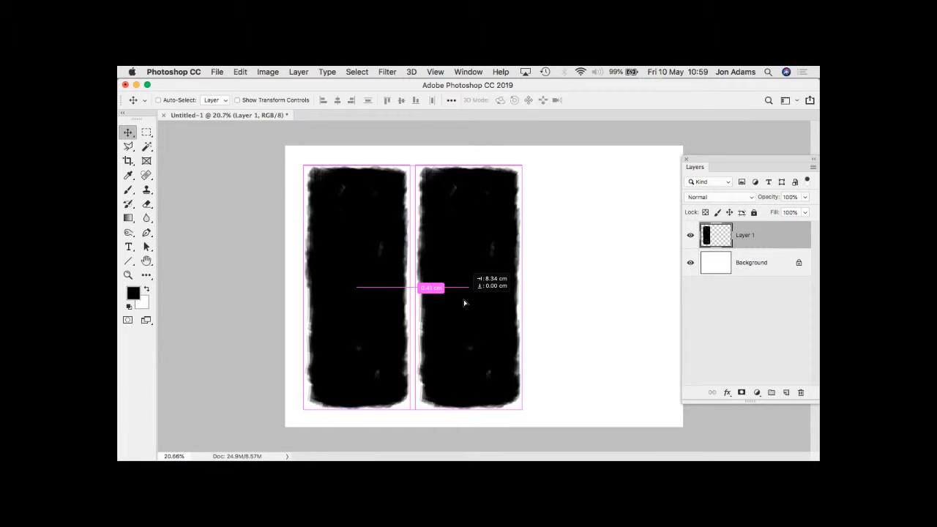
{"action": "left_click_drag", "start_coordinate": [464, 302], "coordinate": [467, 302]}
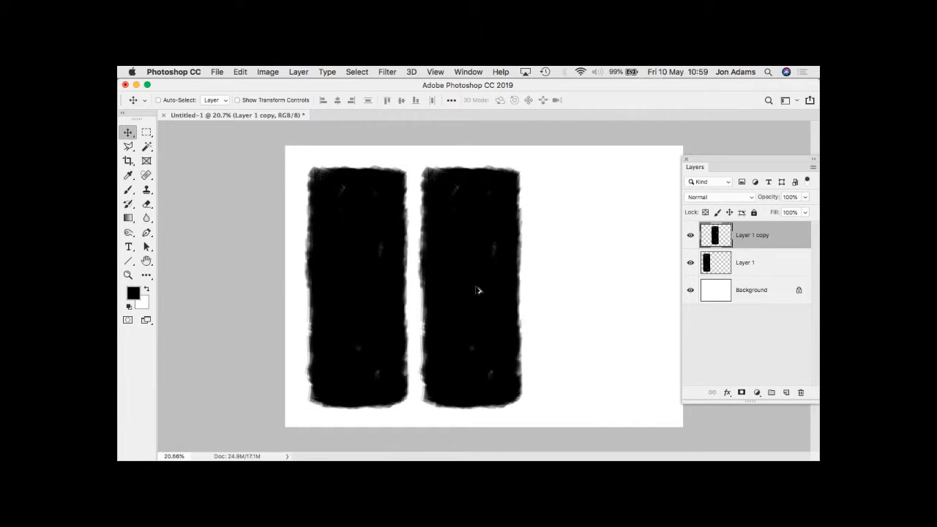
{"action": "left_click_drag", "start_coordinate": [504, 284], "coordinate": [579, 284]}
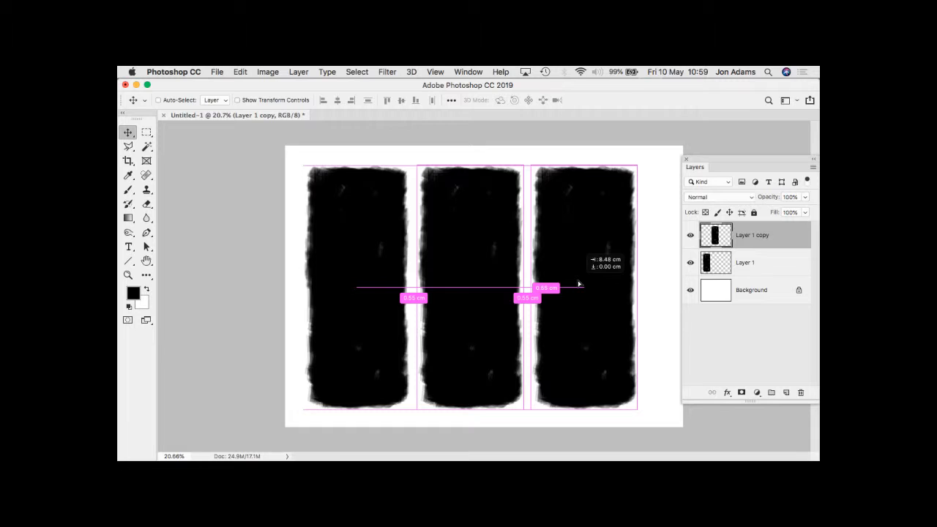
{"action": "left_click_drag", "start_coordinate": [579, 284], "coordinate": [579, 283]}
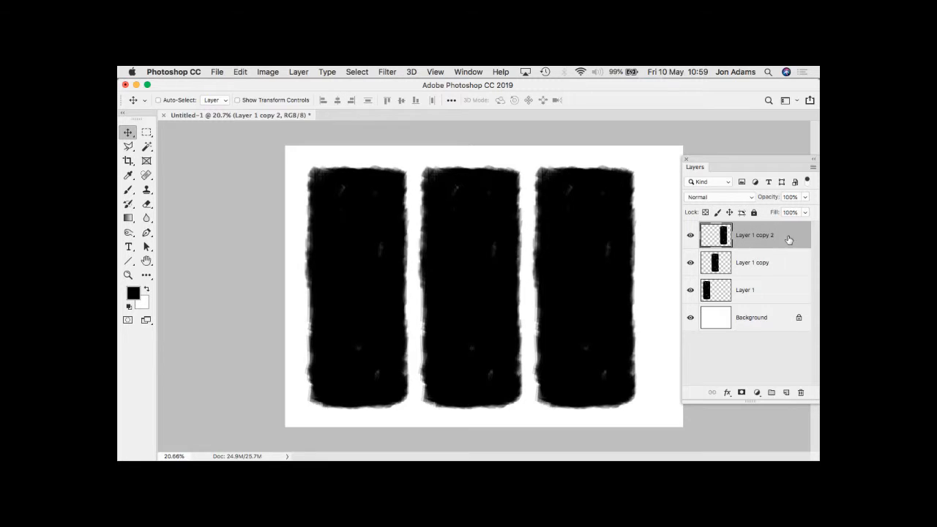
- Merge both panel copies down into Layer 1
{"action": "key", "text": "super"}
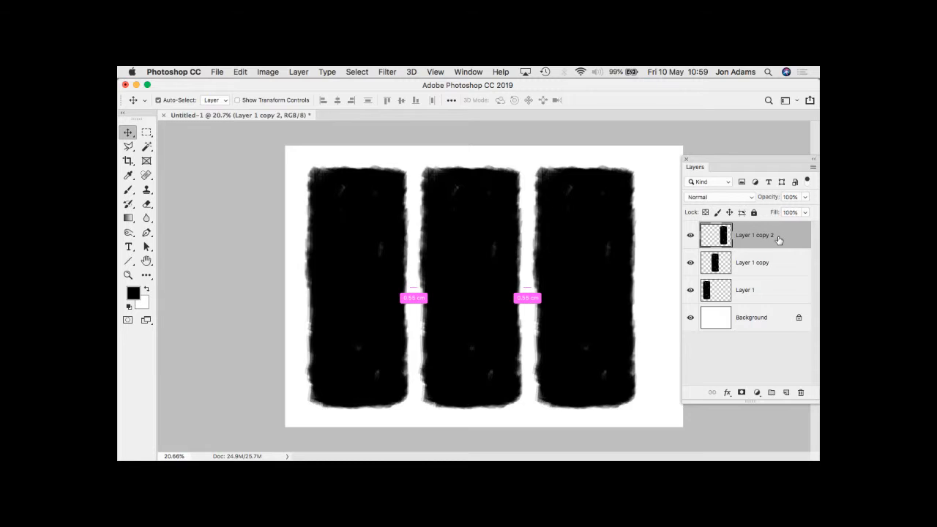
{"action": "key", "text": "super+e"}
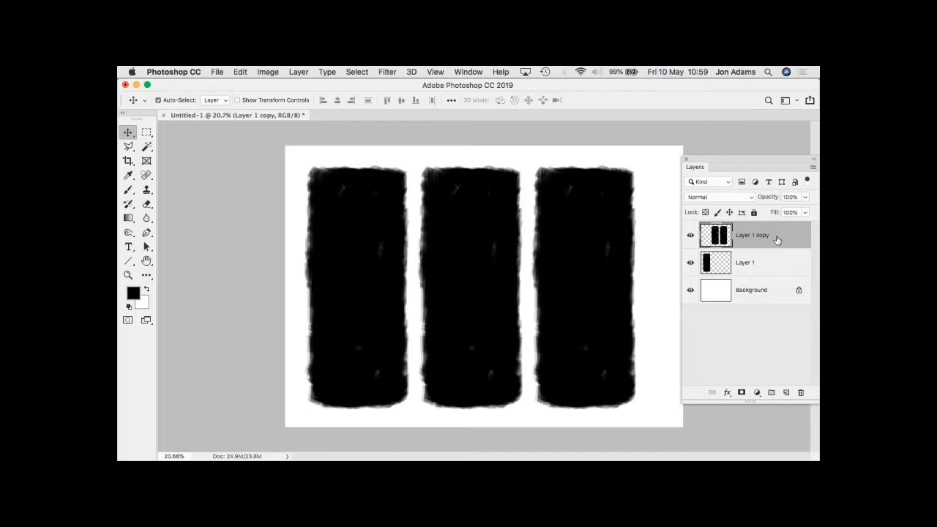
{"action": "key", "text": "super+e"}
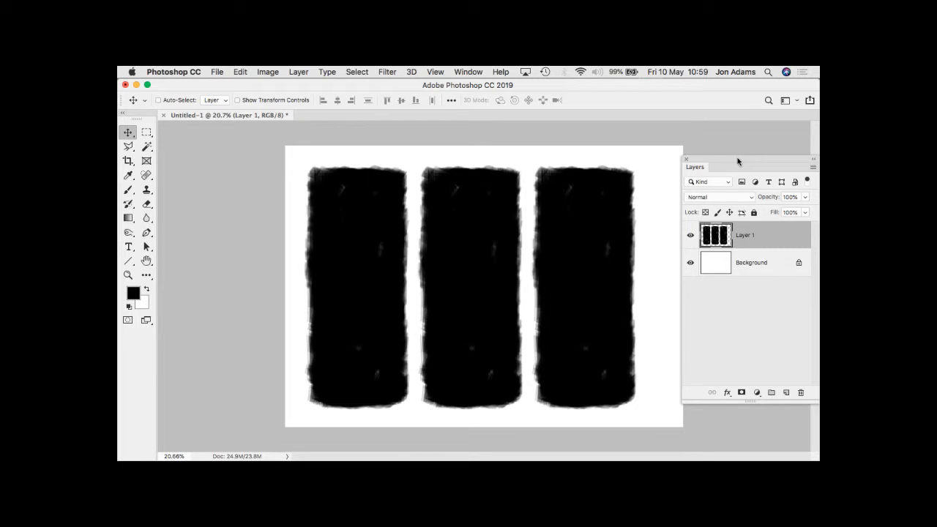
- Stretch Layer 1 with Free Transform to 108.95% width, keeping the height at 100%, to fill the page
{"action": "left_click_drag", "start_coordinate": [738, 161], "coordinate": [748, 155]}
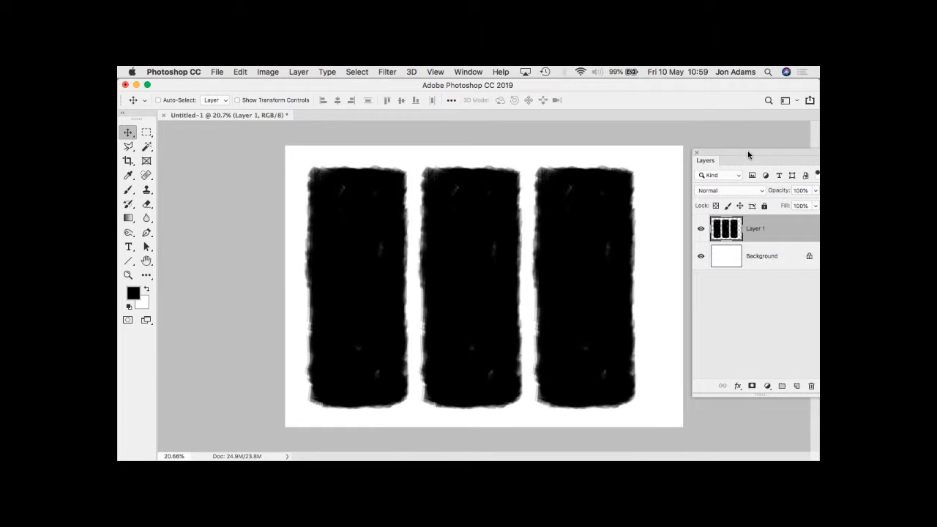
{"action": "left_click", "coordinate": [239, 72]}
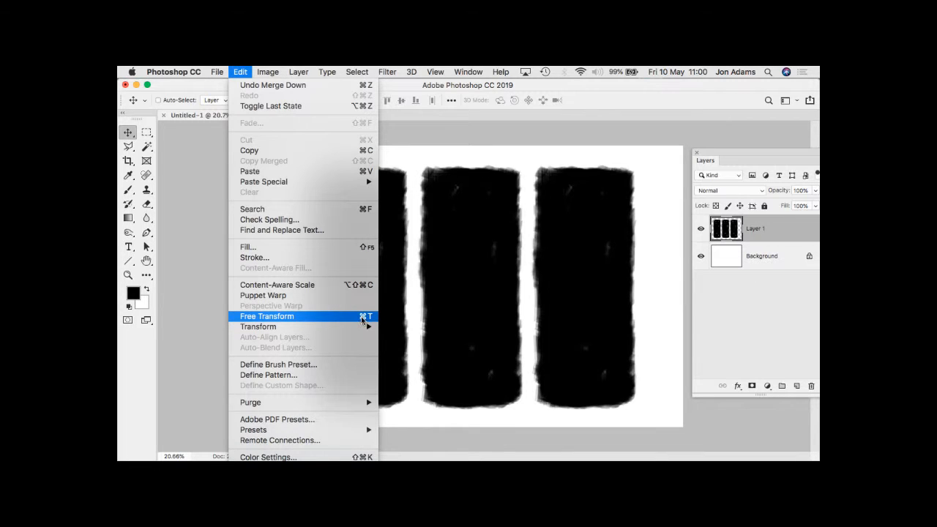
{"action": "left_click", "coordinate": [359, 316]}
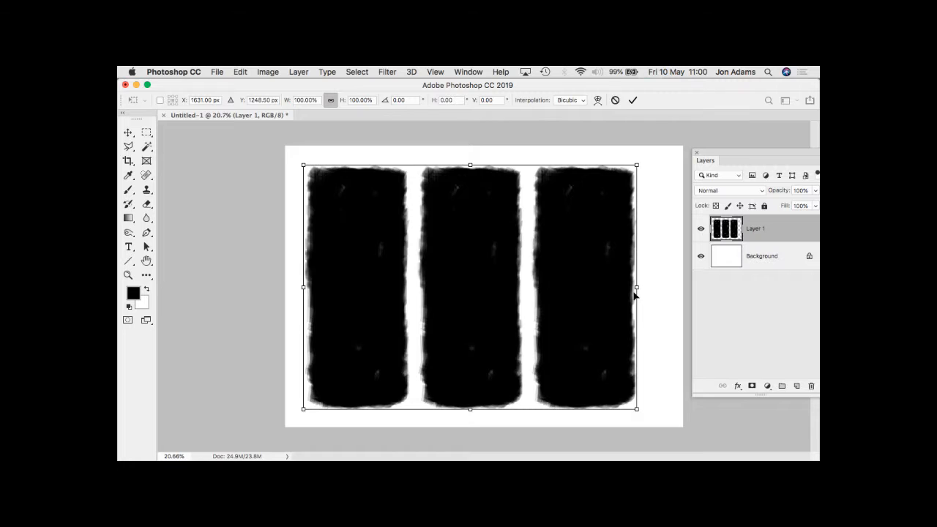
{"action": "left_click_drag", "start_coordinate": [636, 288], "coordinate": [667, 287]}
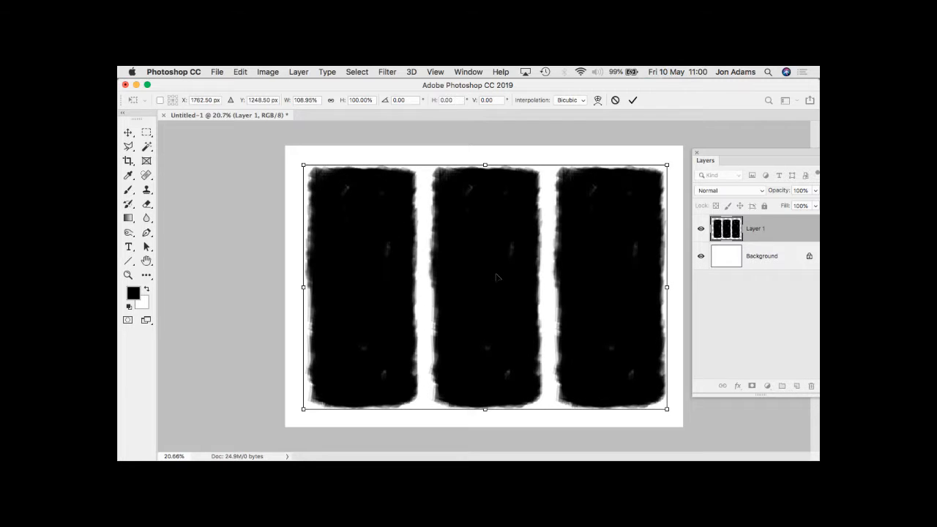
{"action": "key", "text": "Return"}
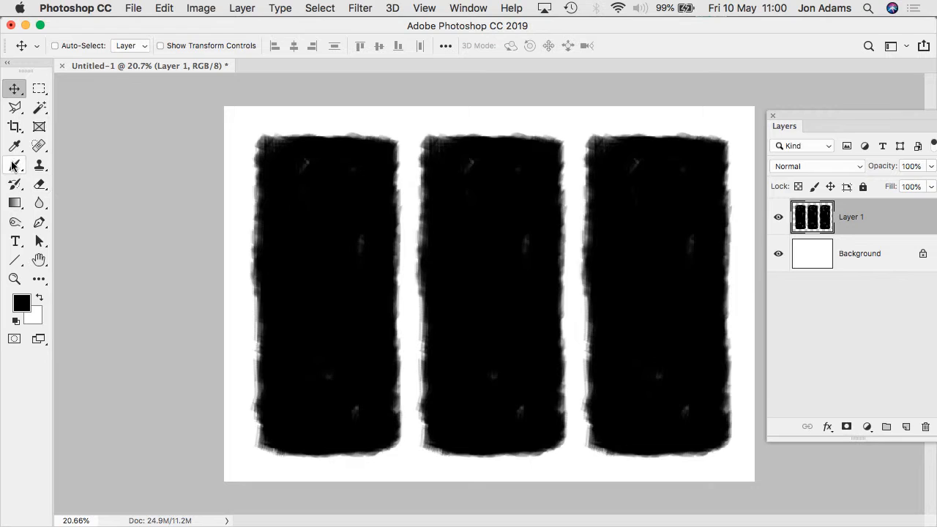
- Brush individual touch-ups along the side edges of the three panels at 38% opacity so they differ
{"action": "key", "text": "b"}
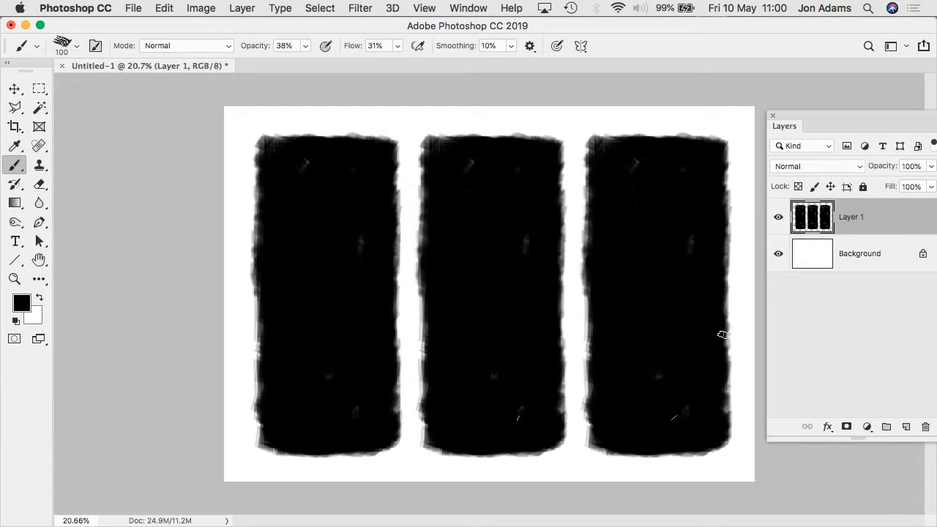
{"action": "left_click_drag", "start_coordinate": [723, 334], "coordinate": [724, 386]}
{"action": "left_click_drag", "start_coordinate": [591, 301], "coordinate": [596, 379]}
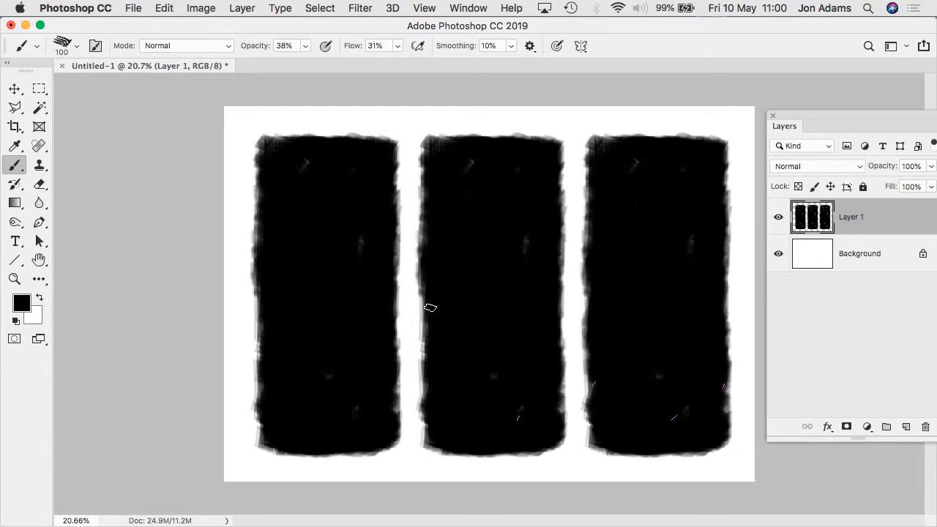
{"action": "mouse_move", "coordinate": [431, 307]}
{"action": "left_mouse_down"}
{"action": "mouse_move", "coordinate": [425, 365]}
{"action": "mouse_move", "coordinate": [422, 294]}
{"action": "left_mouse_up"}
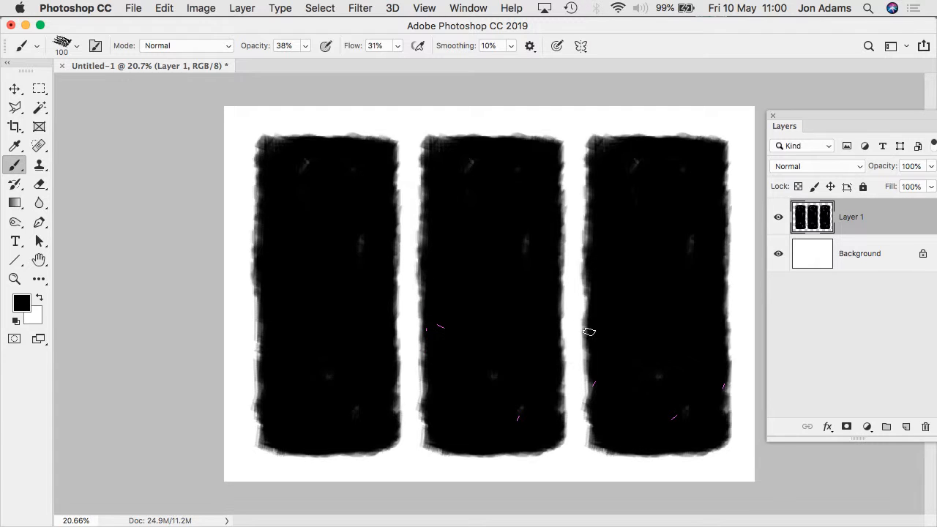
{"action": "mouse_move", "coordinate": [555, 298]}
{"action": "left_mouse_down"}
{"action": "mouse_move", "coordinate": [555, 331]}
{"action": "mouse_move", "coordinate": [555, 241]}
{"action": "mouse_move", "coordinate": [561, 277]}
{"action": "mouse_move", "coordinate": [548, 329]}
{"action": "mouse_move", "coordinate": [553, 281]}
{"action": "left_mouse_up"}
{"action": "mouse_move", "coordinate": [426, 220]}
{"action": "left_mouse_down"}
{"action": "mouse_move", "coordinate": [423, 367]}
{"action": "mouse_move", "coordinate": [401, 354]}
{"action": "mouse_move", "coordinate": [393, 324]}
{"action": "mouse_move", "coordinate": [390, 344]}
{"action": "mouse_move", "coordinate": [393, 259]}
{"action": "mouse_move", "coordinate": [388, 345]}
{"action": "mouse_move", "coordinate": [393, 241]}
{"action": "mouse_move", "coordinate": [391, 316]}
{"action": "left_mouse_up"}
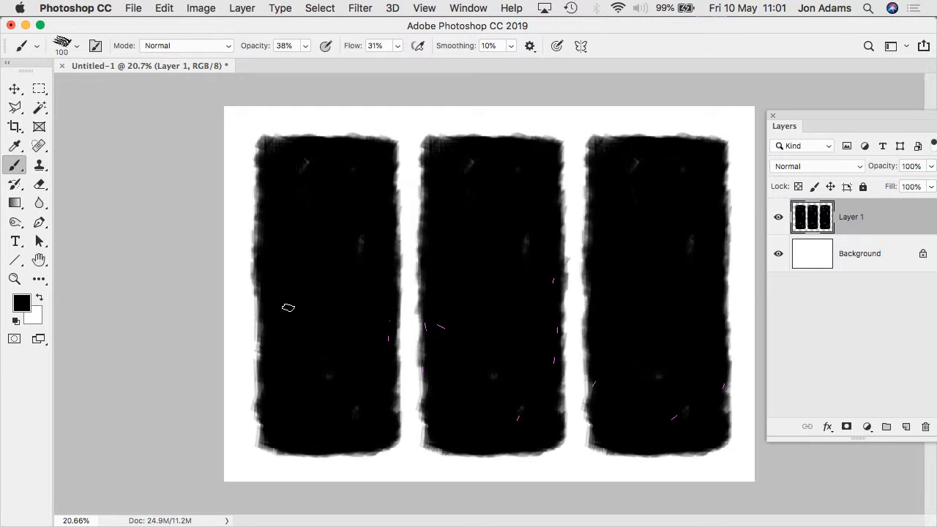
{"action": "left_click_drag", "start_coordinate": [260, 315], "coordinate": [250, 358]}
{"action": "mouse_move", "coordinate": [263, 325]}
{"action": "left_mouse_down"}
{"action": "mouse_move", "coordinate": [262, 358]}
{"action": "mouse_move", "coordinate": [260, 348]}
{"action": "mouse_move", "coordinate": [253, 351]}
{"action": "mouse_move", "coordinate": [254, 342]}
{"action": "mouse_move", "coordinate": [265, 449]}
{"action": "mouse_move", "coordinate": [302, 449]}
{"action": "left_mouse_up"}
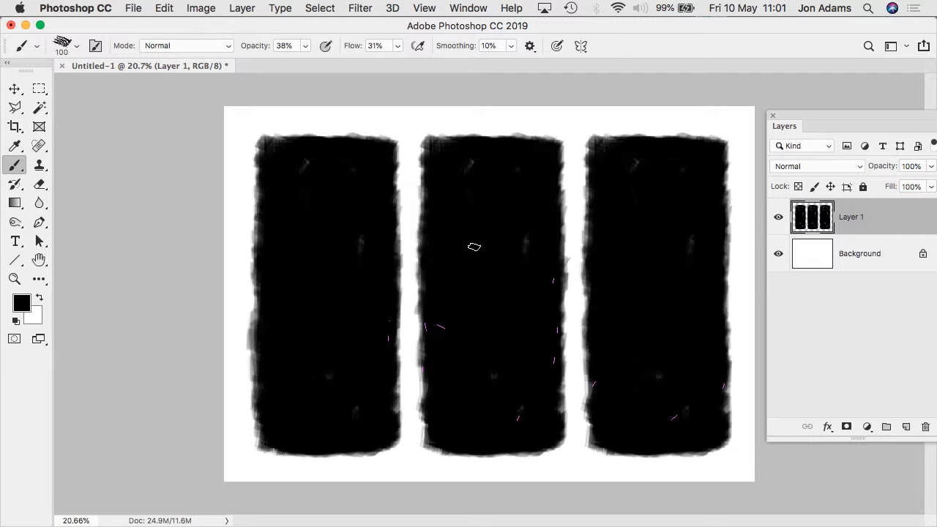
- Open DSC_0103.JPG, copy the whole photo, close it and paste it as a new layer above the black panels
{"action": "left_click", "coordinate": [133, 8]}
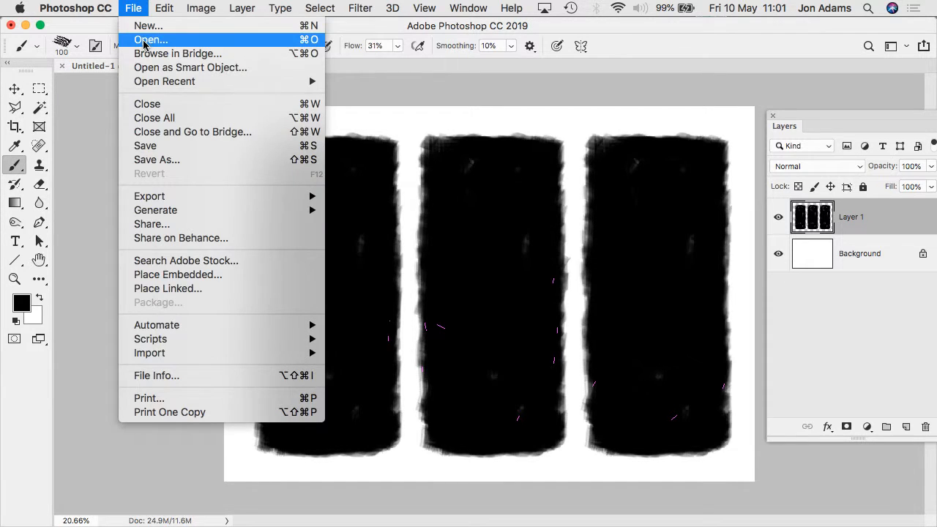
{"action": "left_click", "coordinate": [144, 42]}
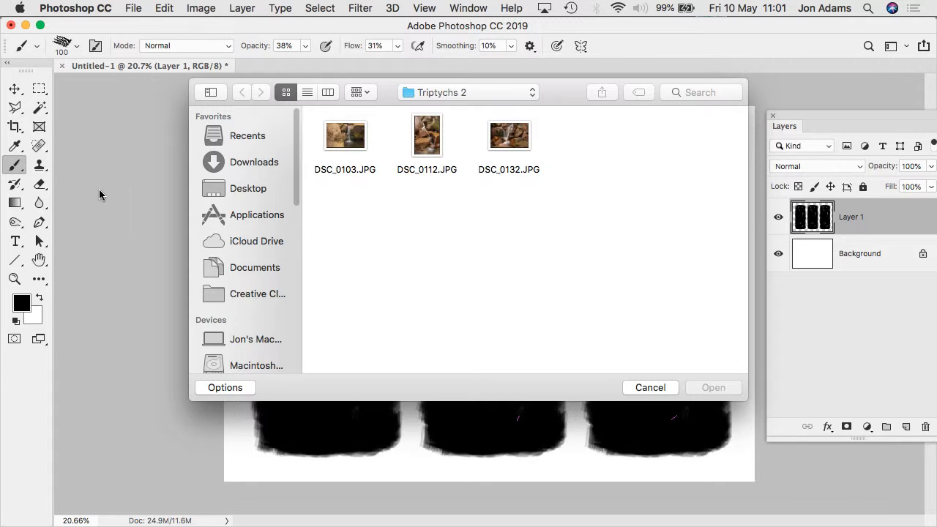
{"action": "left_click", "coordinate": [349, 141]}
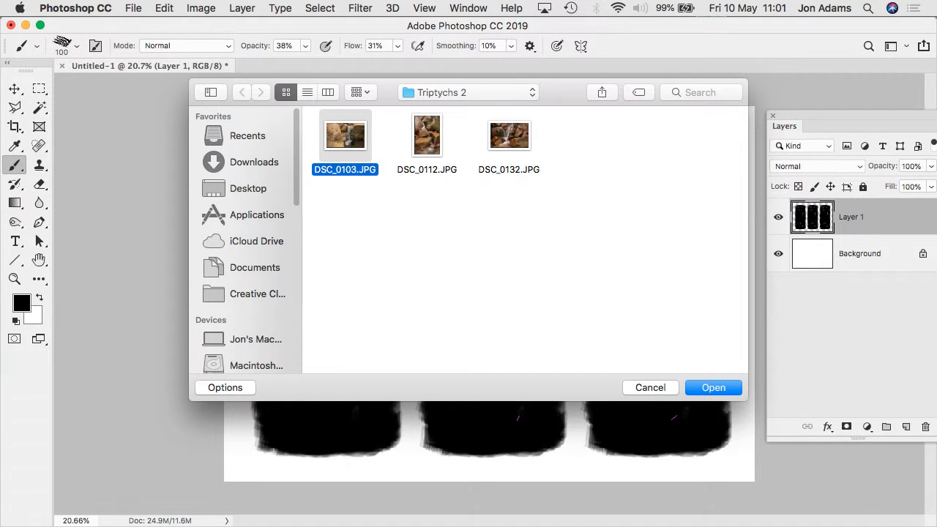
{"action": "double_click", "coordinate": [349, 139]}
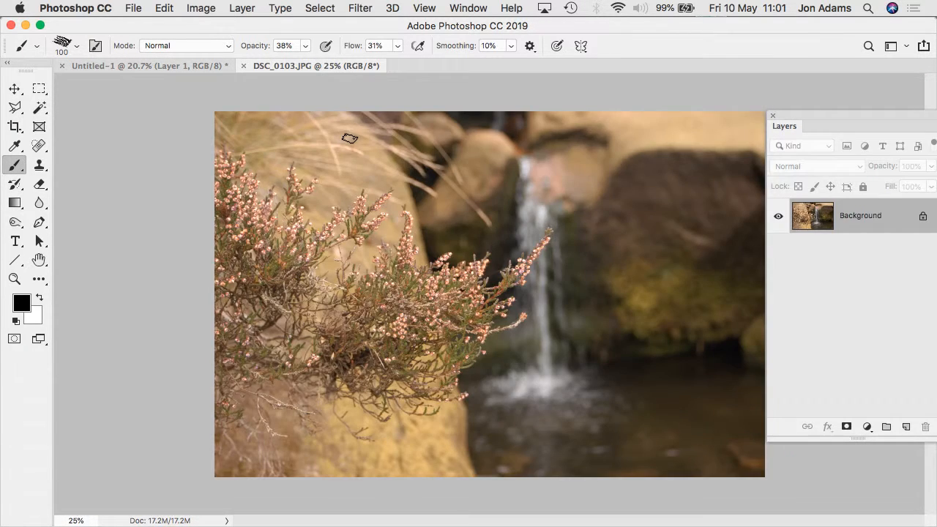
{"action": "key", "text": "super+a"}
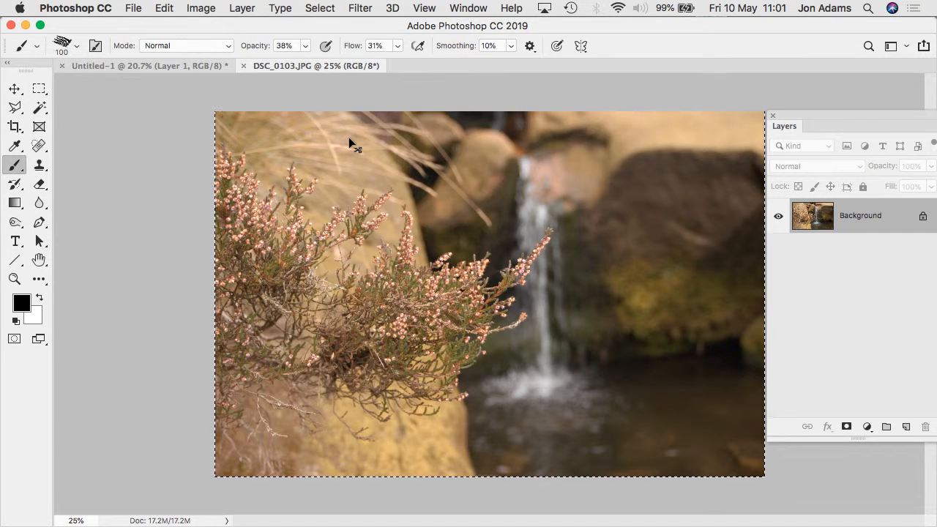
{"action": "key", "text": "super+c"}
{"action": "key", "text": "super+w"}
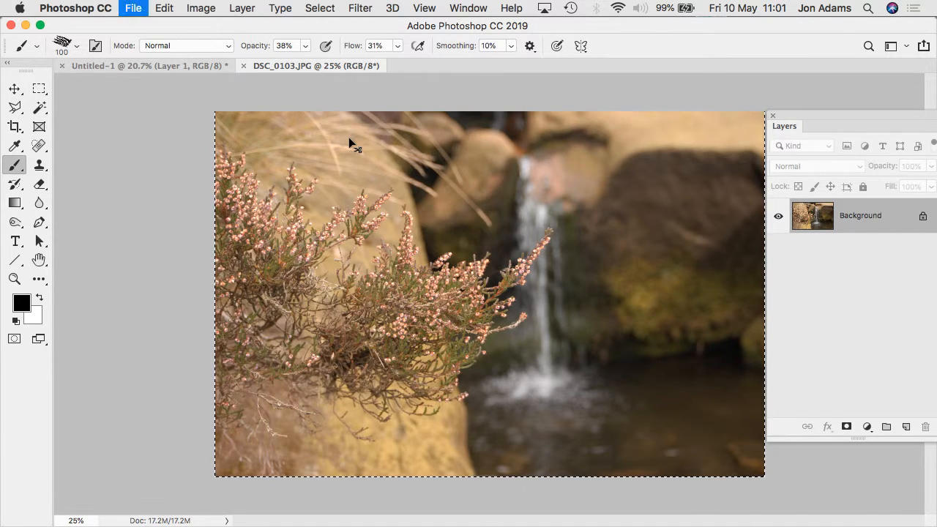
{"action": "key", "text": "super+v"}
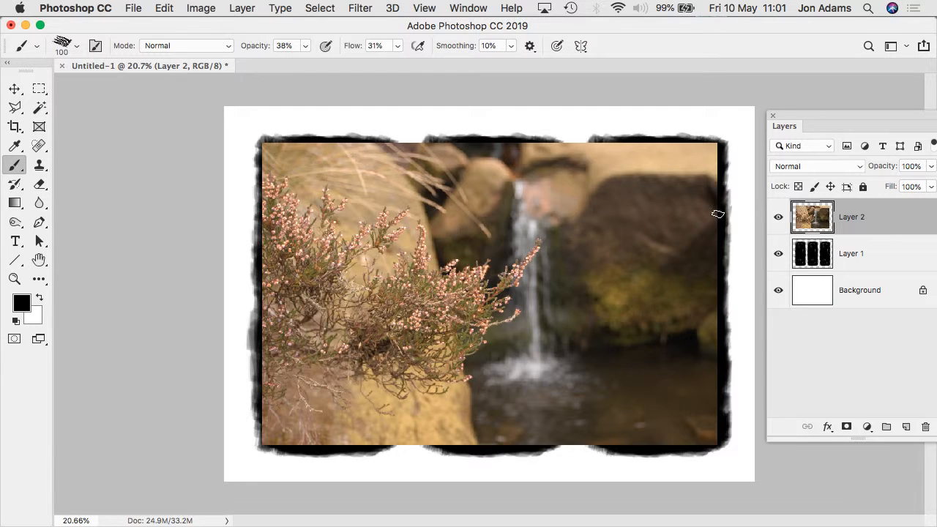
- Set the heather photo layer to Screen blending, then scale it to 112.74% and rotate it 3.51° over the panels
{"action": "left_click", "coordinate": [806, 166]}
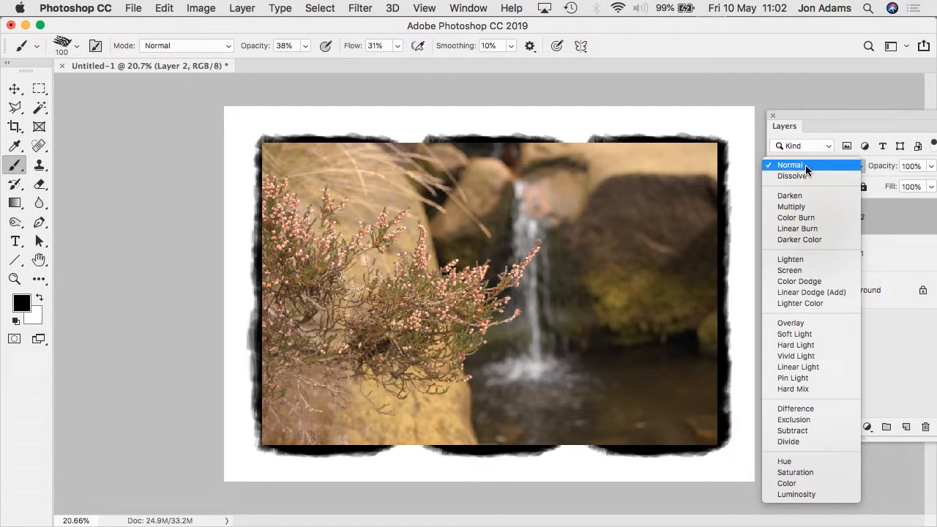
{"action": "left_click", "coordinate": [799, 270]}
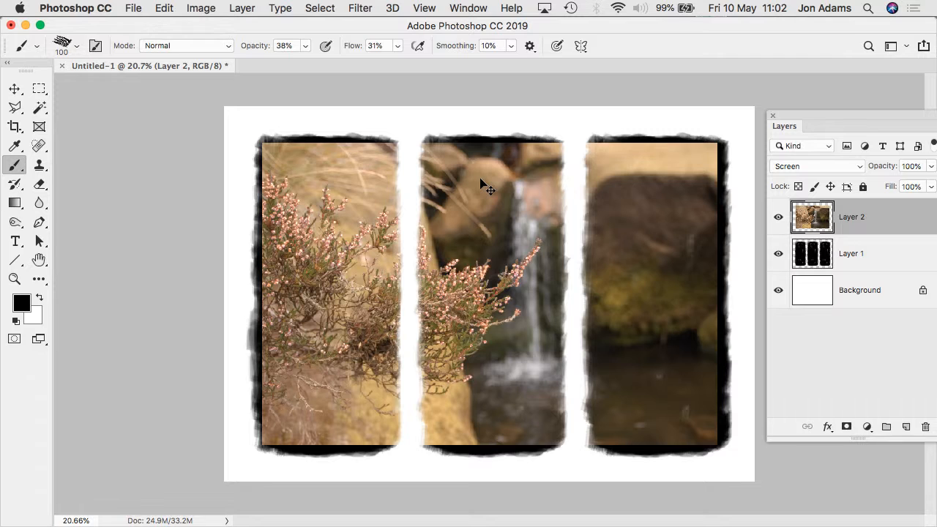
{"action": "key", "text": "cmd+t"}
{"action": "left_click_drag", "start_coordinate": [489, 139], "coordinate": [489, 126]}
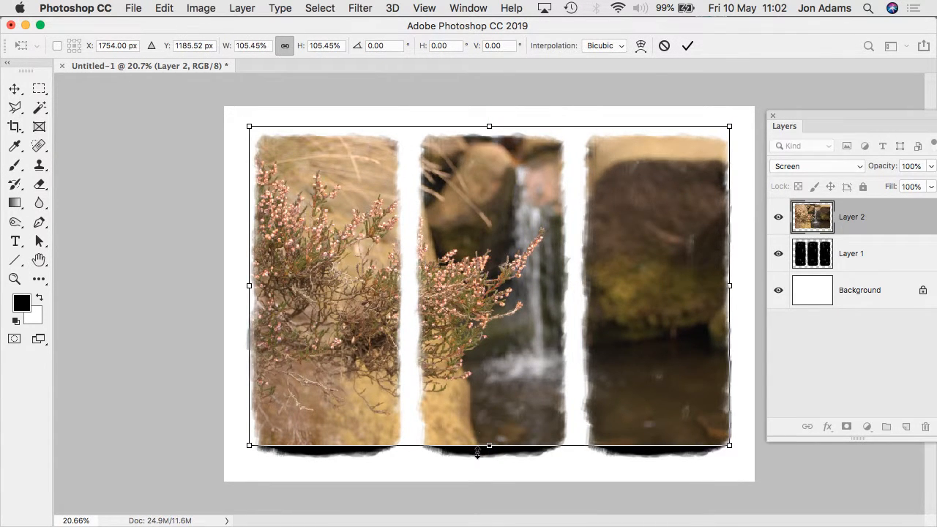
{"action": "left_click_drag", "start_coordinate": [489, 445], "coordinate": [489, 467]}
{"action": "left_click_drag", "start_coordinate": [514, 337], "coordinate": [527, 375]}
{"action": "left_click_drag", "start_coordinate": [743, 477], "coordinate": [728, 487]}
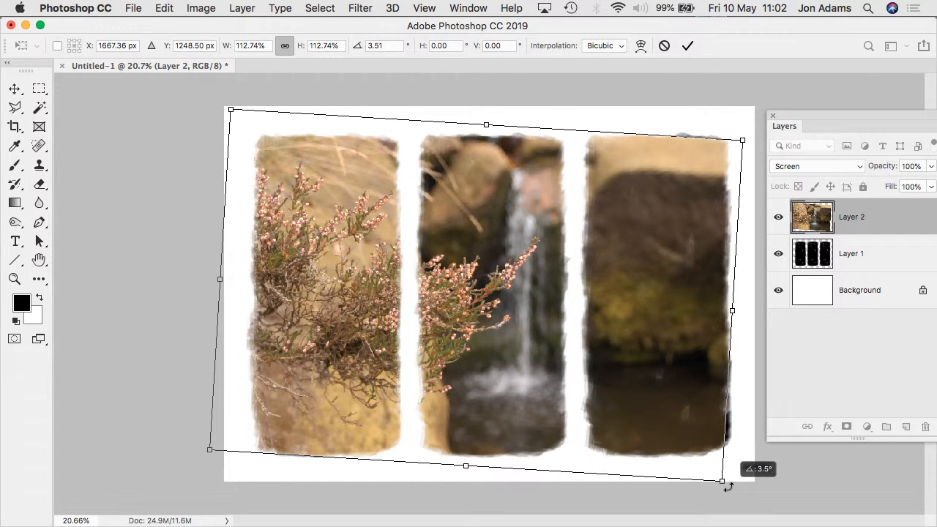
{"action": "left_click_drag", "start_coordinate": [728, 487], "coordinate": [728, 487]}
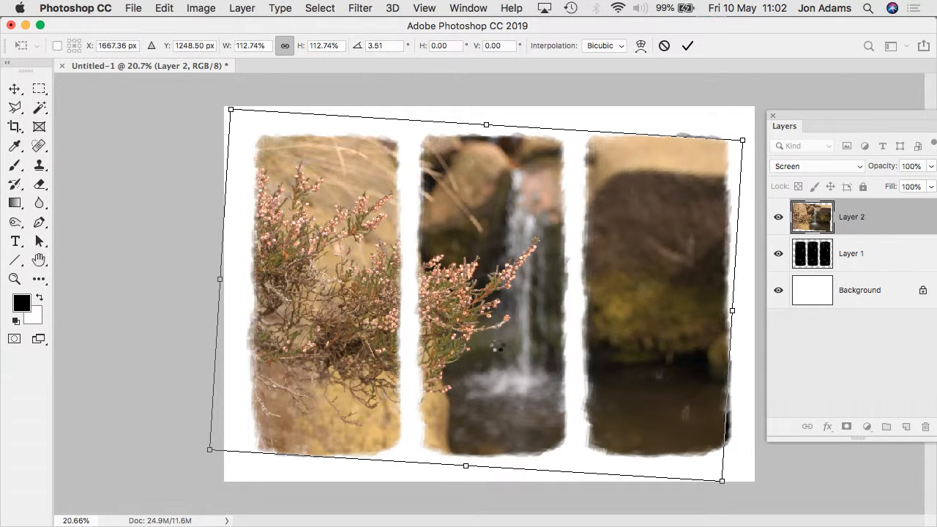
{"action": "key", "text": "Return"}
{"action": "key", "text": "b"}
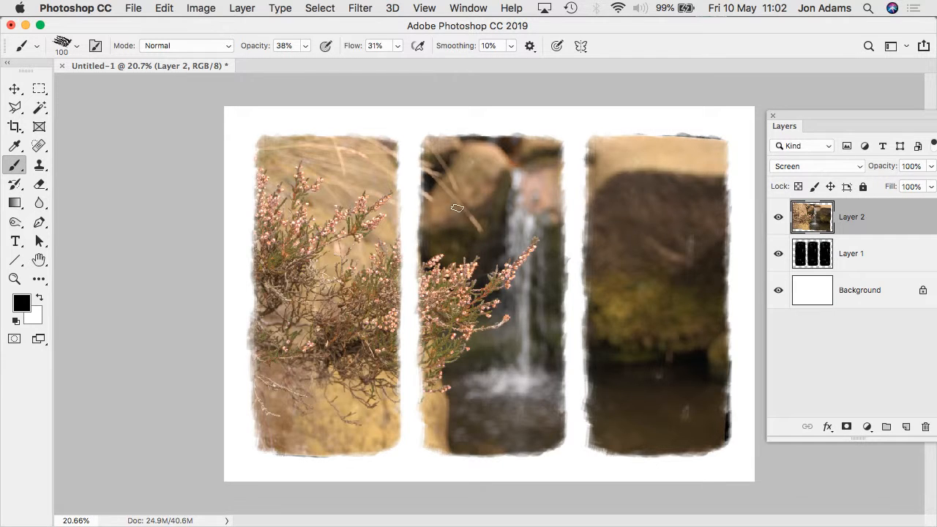
- Delete everything on Layer 2 outside a rectangular marquee around the middle panel, and clear the selection
{"action": "left_click", "coordinate": [39, 89]}
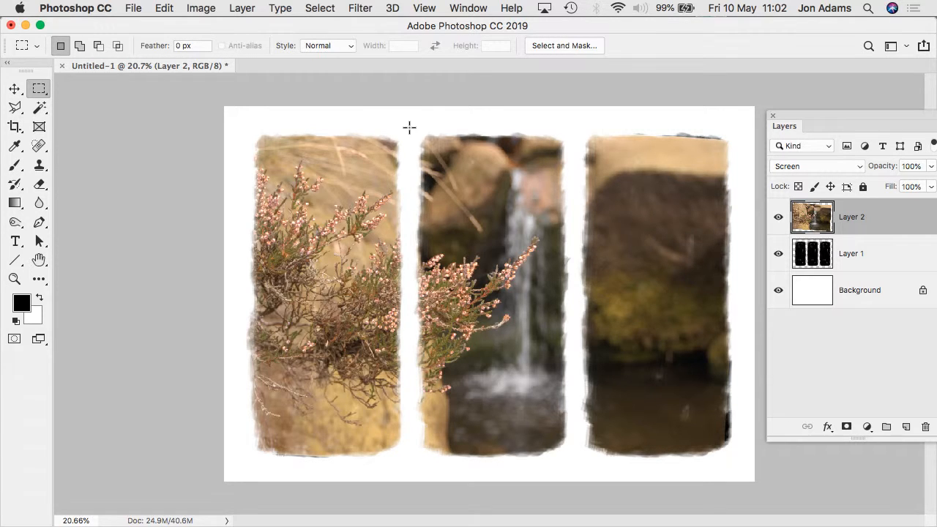
{"action": "left_click_drag", "start_coordinate": [409, 127], "coordinate": [576, 466]}
{"action": "left_click", "coordinate": [322, 10]}
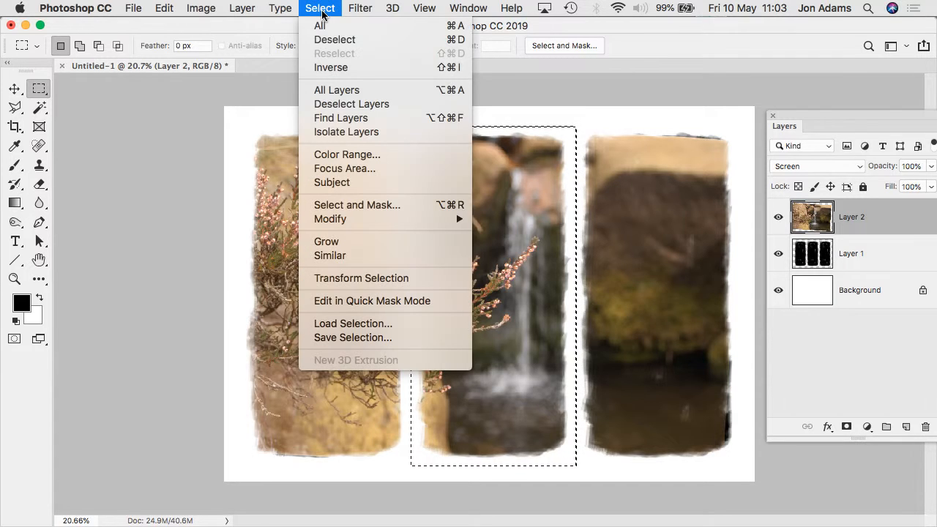
{"action": "left_click", "coordinate": [336, 68]}
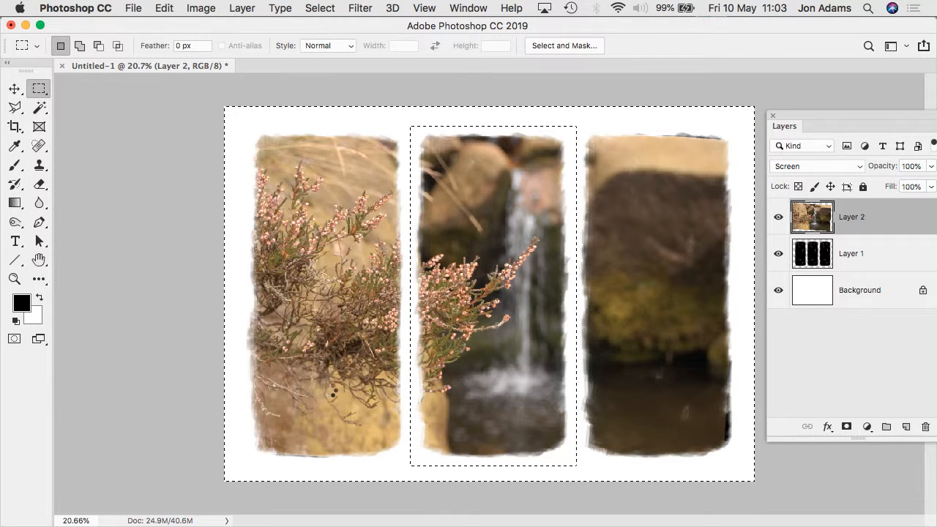
{"action": "key", "text": "Delete"}
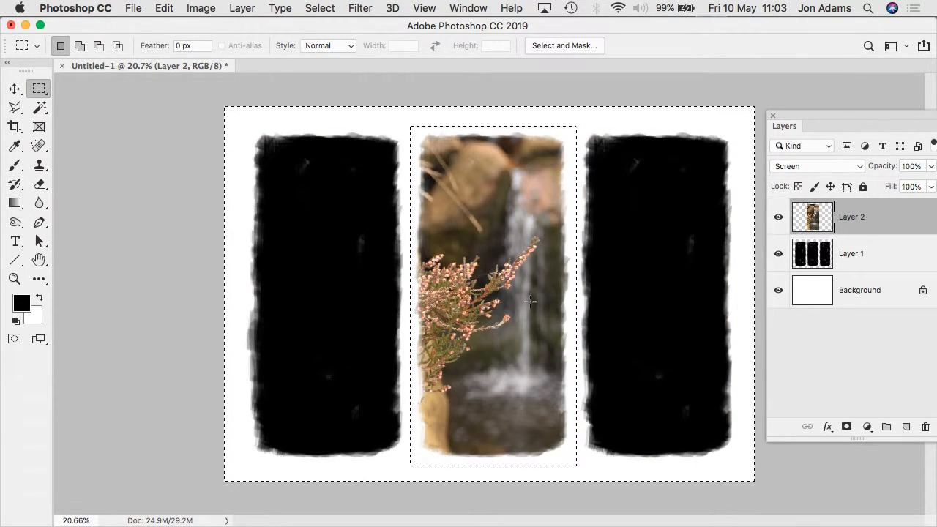
{"action": "key", "text": "super+d"}
- Open DSC_0112.JPG, copy the whole photo, close it and paste it as a new layer in the triptych document
{"action": "left_click", "coordinate": [134, 8]}
{"action": "left_click", "coordinate": [145, 38]}
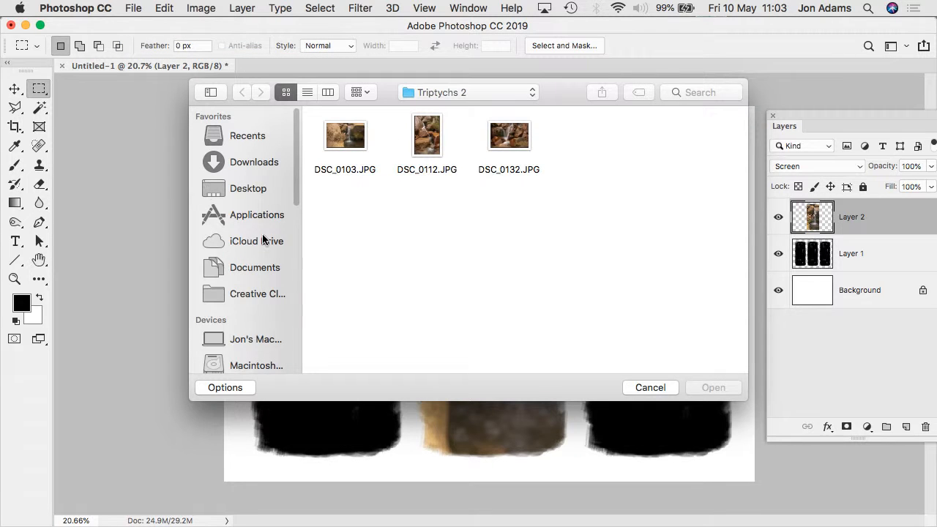
{"action": "left_click", "coordinate": [427, 145]}
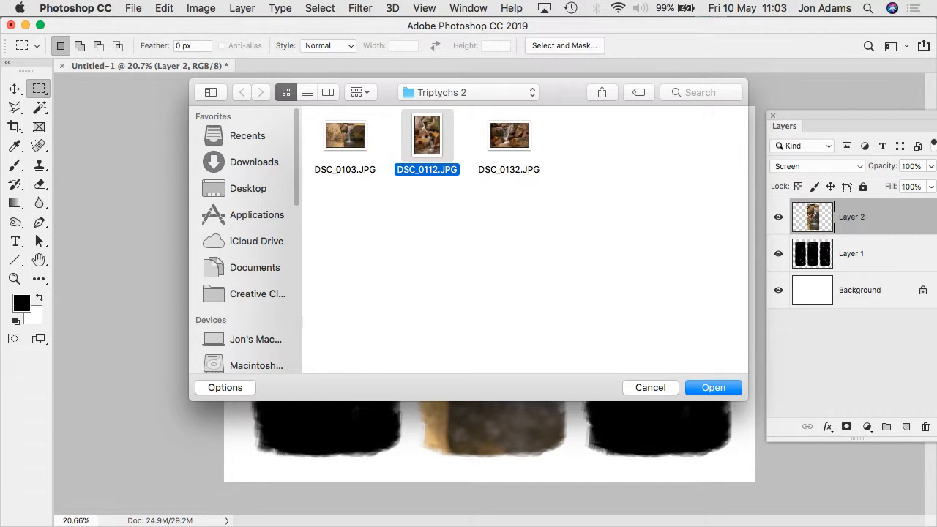
{"action": "double_click", "coordinate": [427, 143]}
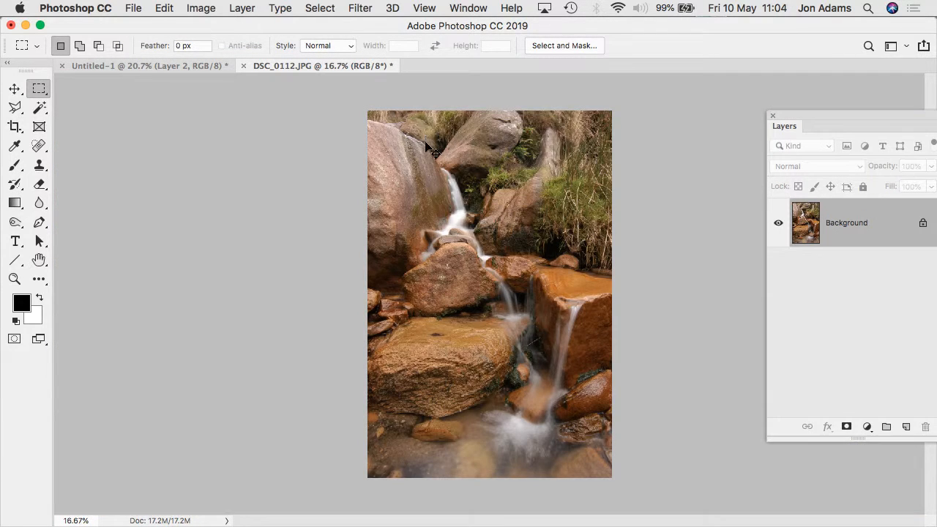
{"action": "key", "text": "super+a"}
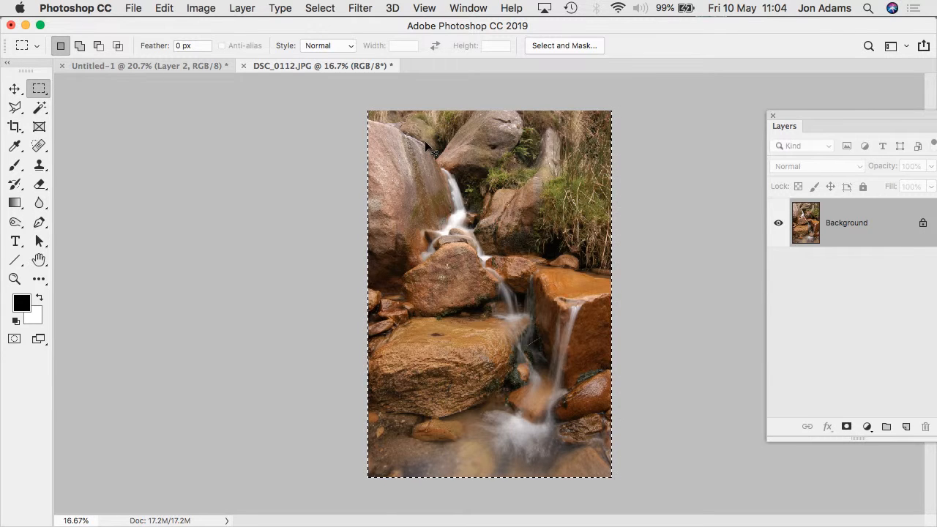
{"action": "key", "text": "super+w"}
{"action": "key", "text": "super+v"}
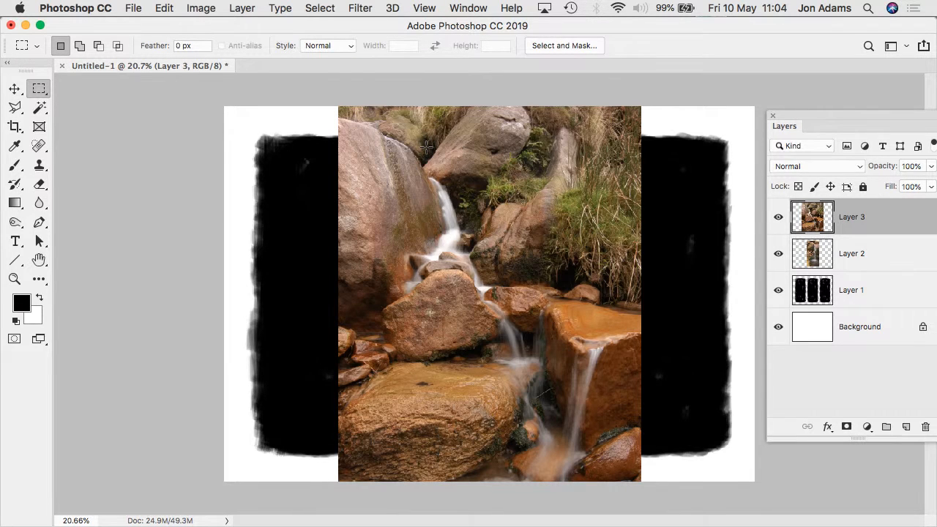
- Set Layer 3 to Screen blending, then scale it to 91.01% and place its waterfall over the left panel
{"action": "left_click", "coordinate": [819, 166]}
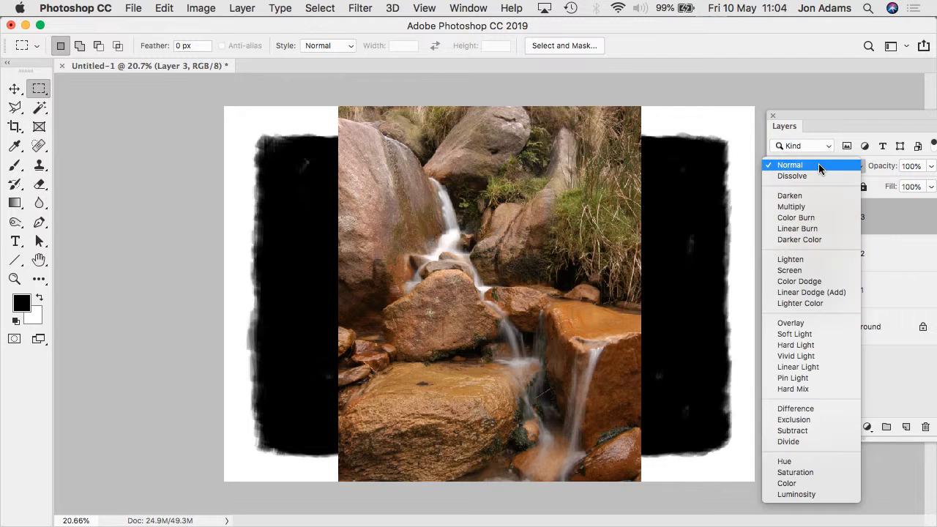
{"action": "left_click", "coordinate": [811, 268]}
{"action": "key", "text": "super+t"}
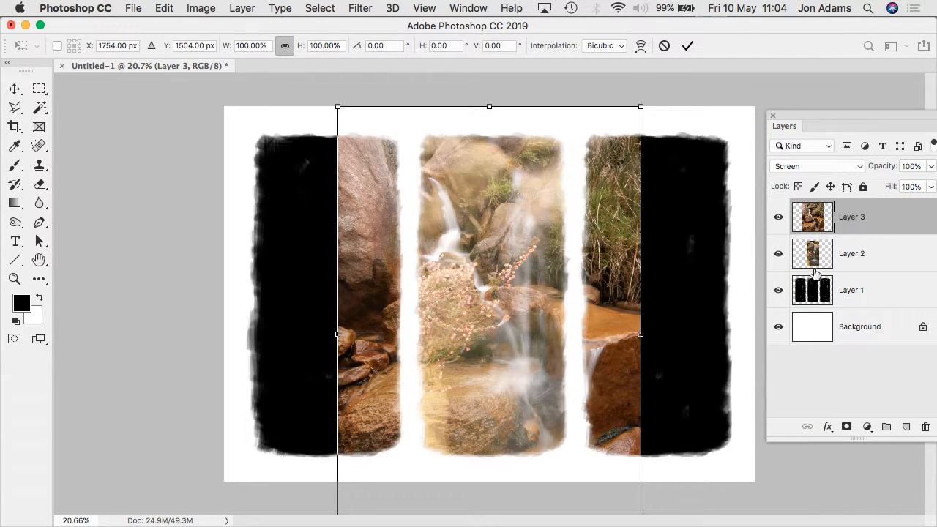
{"action": "left_click_drag", "start_coordinate": [530, 289], "coordinate": [360, 275]}
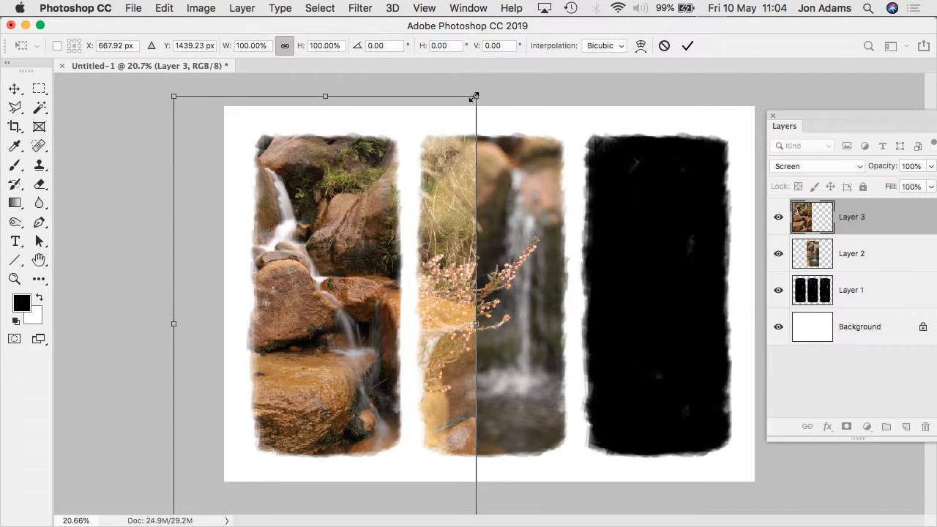
{"action": "left_click_drag", "start_coordinate": [475, 96], "coordinate": [448, 137]}
{"action": "left_click_drag", "start_coordinate": [342, 325], "coordinate": [355, 274]}
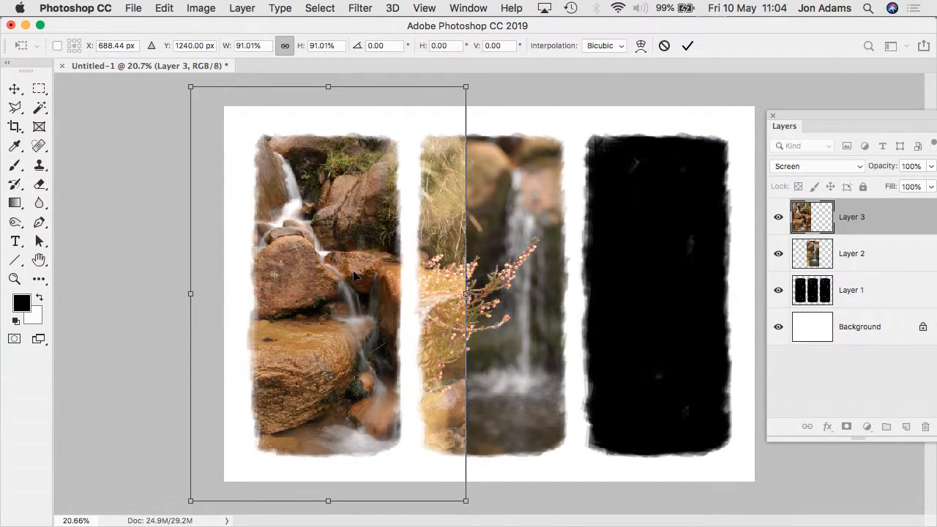
{"action": "key", "text": "Return"}
- Delete everything on Layer 3 outside a rectangular marquee around the left panel, and clear the selection
{"action": "key", "text": "m"}
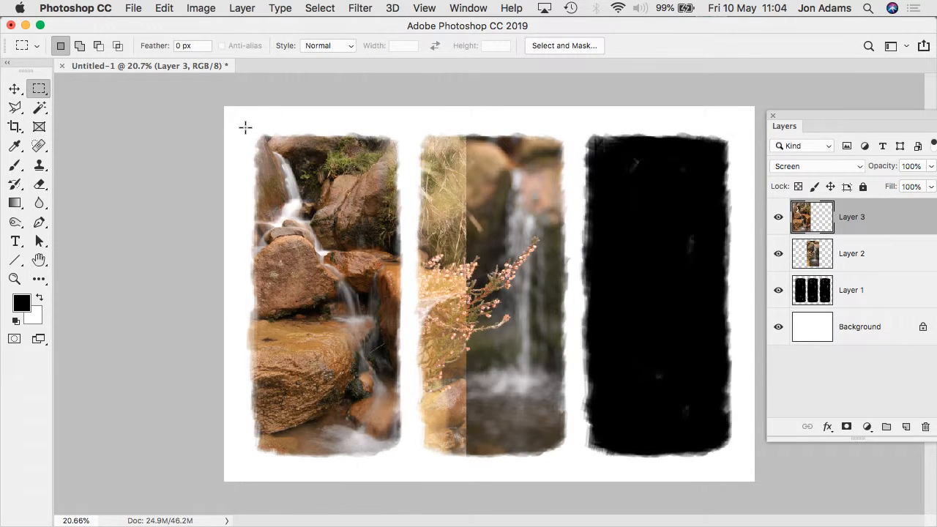
{"action": "left_click_drag", "start_coordinate": [246, 127], "coordinate": [408, 466]}
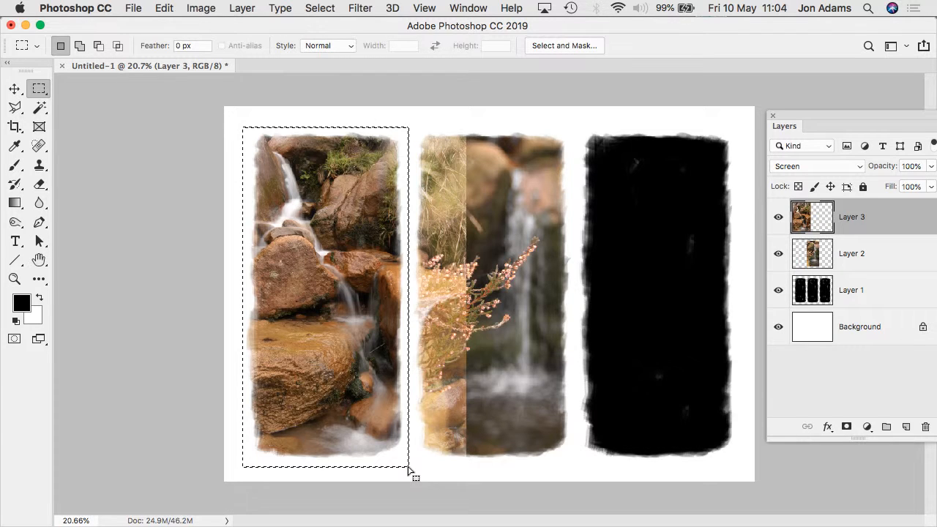
{"action": "key", "text": "super+shift+i"}
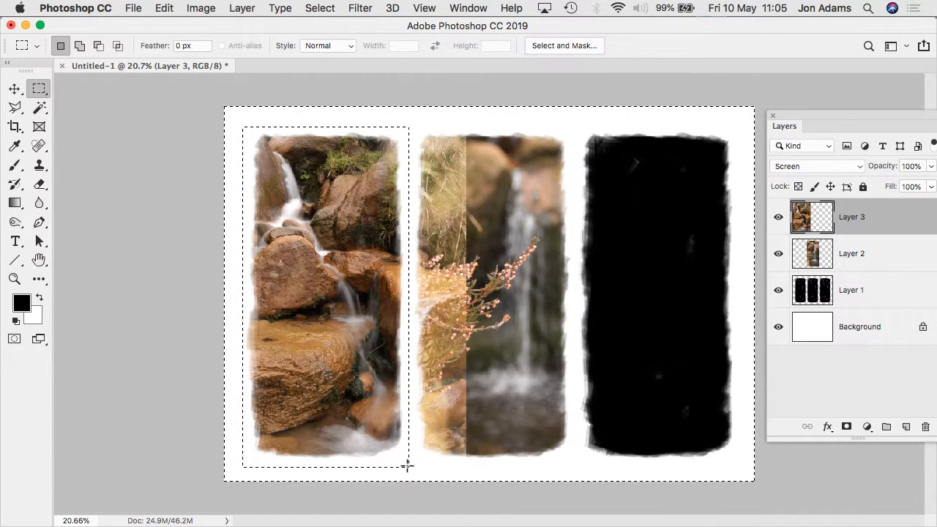
{"action": "key", "text": "BackSpace"}
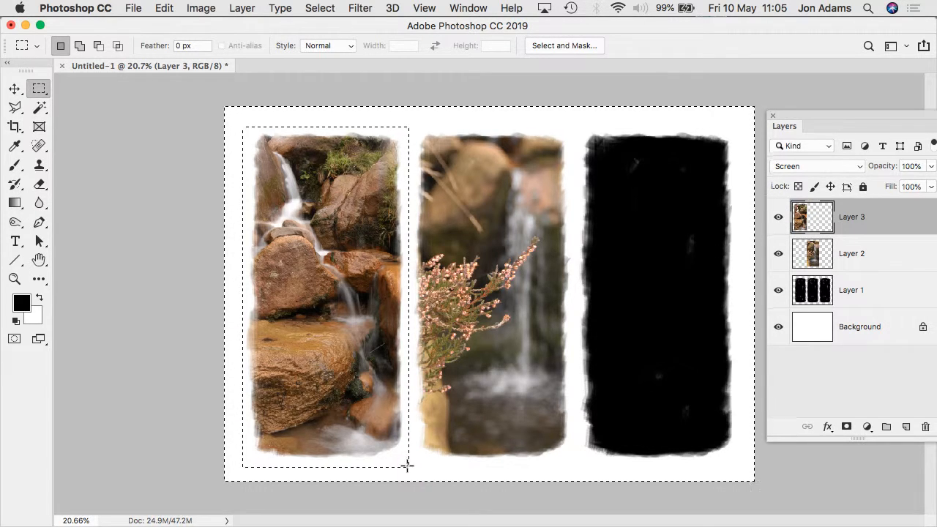
{"action": "key", "text": "super+d"}
- Open DSC_0132.JPG, copy the whole photo, close it and paste it as a new layer in the triptych document
{"action": "left_click", "coordinate": [139, 9]}
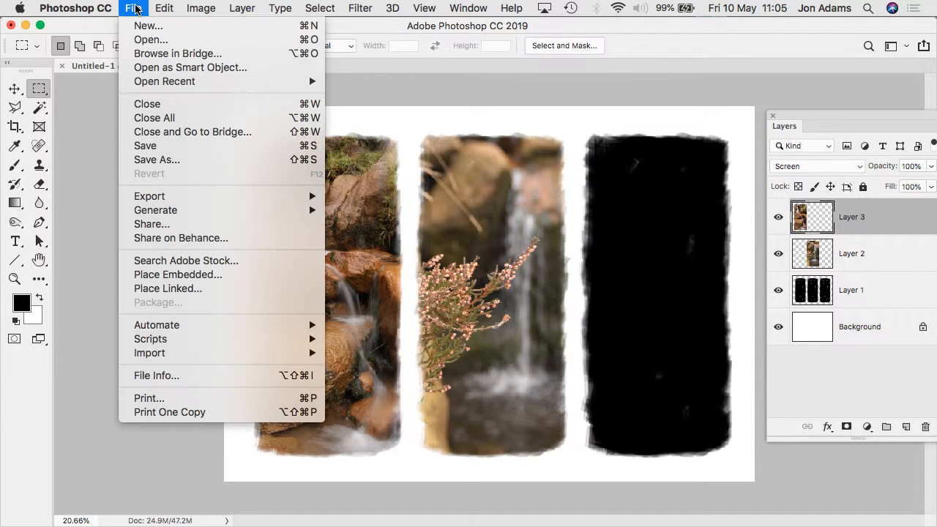
{"action": "left_click", "coordinate": [149, 40]}
{"action": "left_click", "coordinate": [506, 138]}
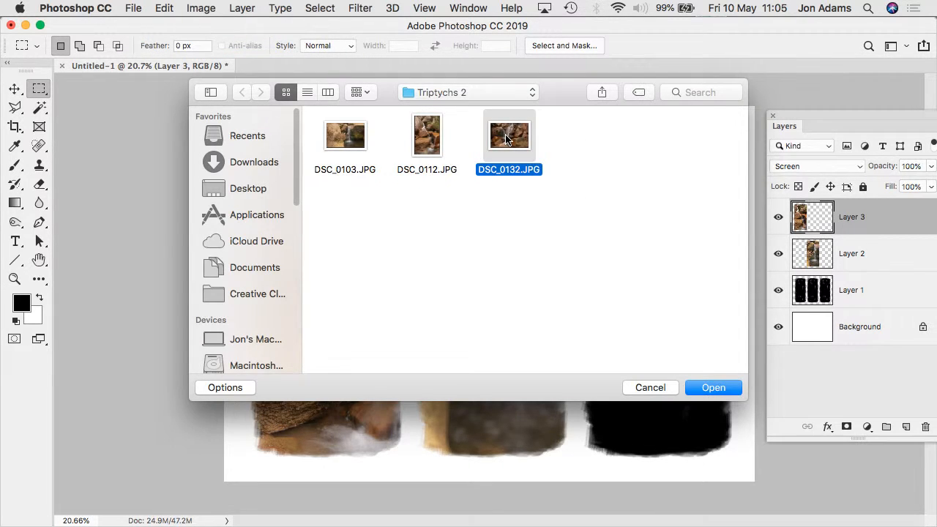
{"action": "double_click", "coordinate": [506, 137]}
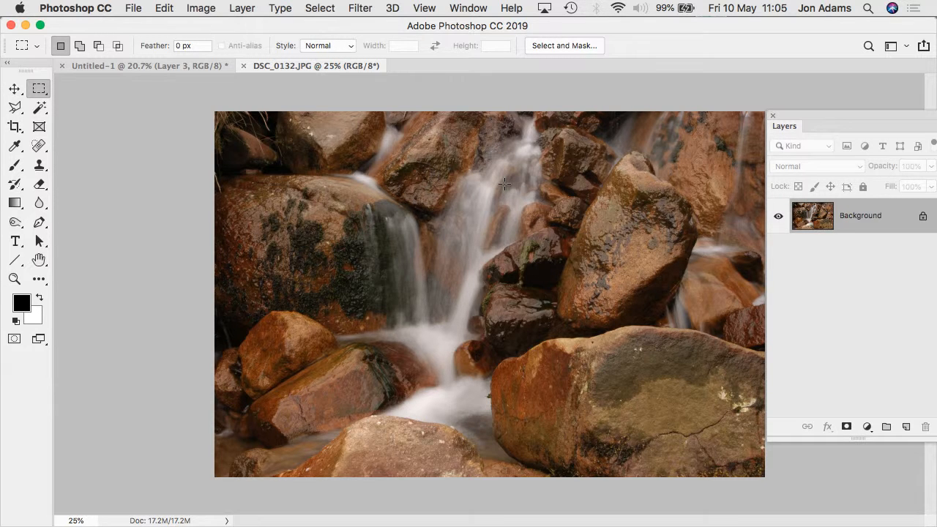
{"action": "key", "text": "super+a"}
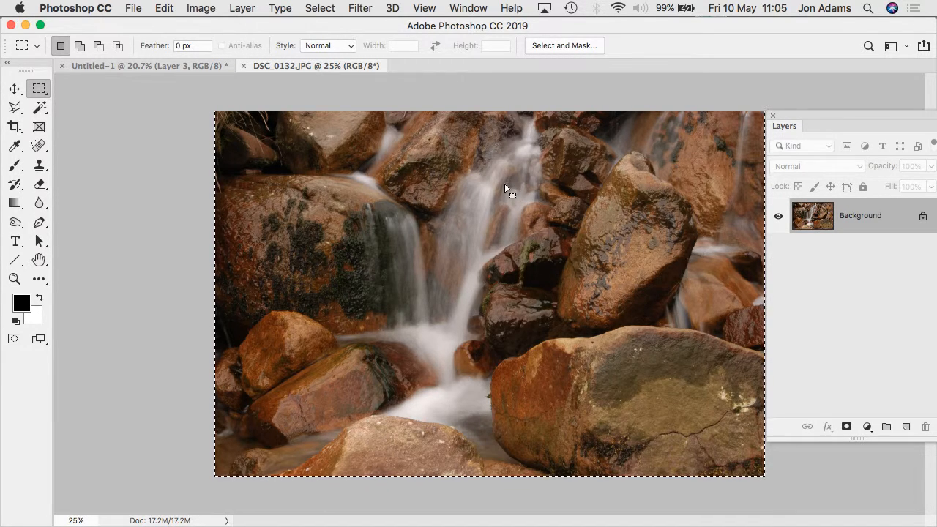
{"action": "key", "text": "super+c"}
{"action": "key", "text": "super+w"}
{"action": "key", "text": "super+v"}
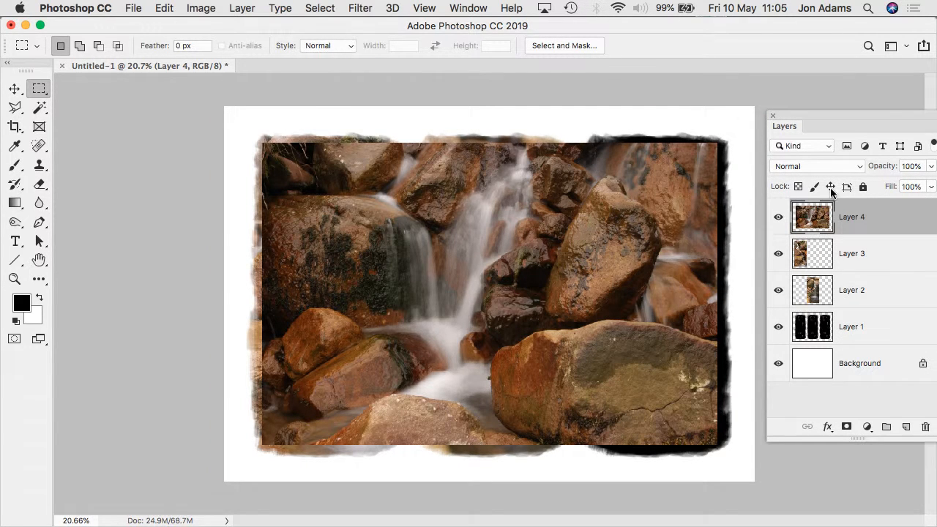
- Set Layer 4 to Screen blending, then enlarge it and place its waterfall over the right-hand black panel
{"action": "left_click", "coordinate": [818, 166]}
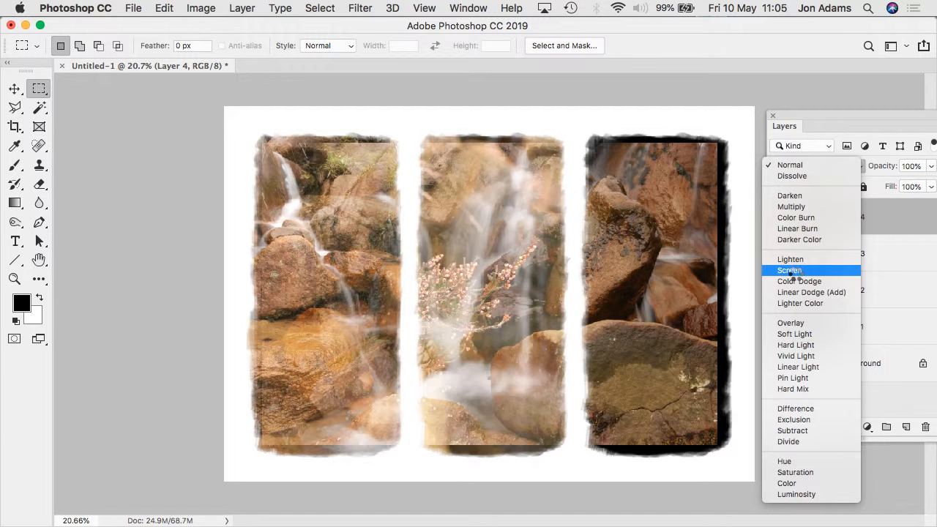
{"action": "left_click", "coordinate": [791, 270]}
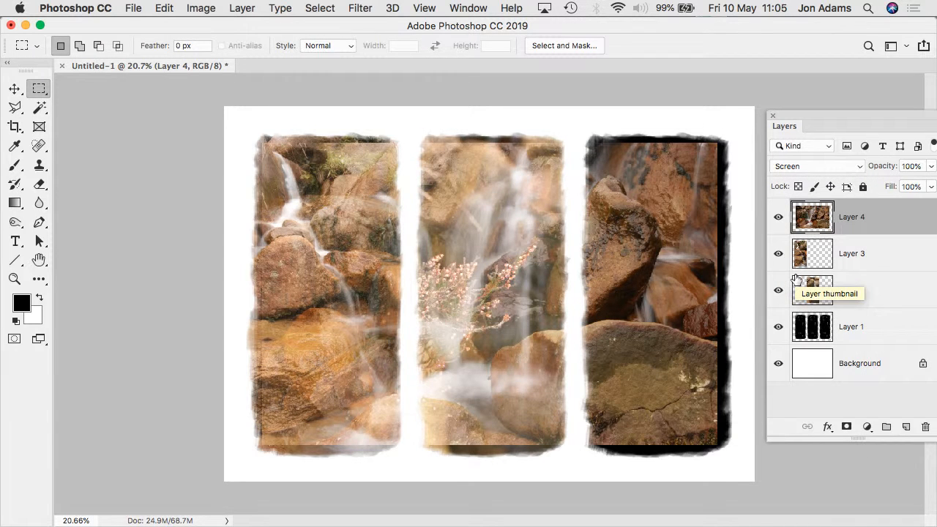
{"action": "key", "text": "super+t"}
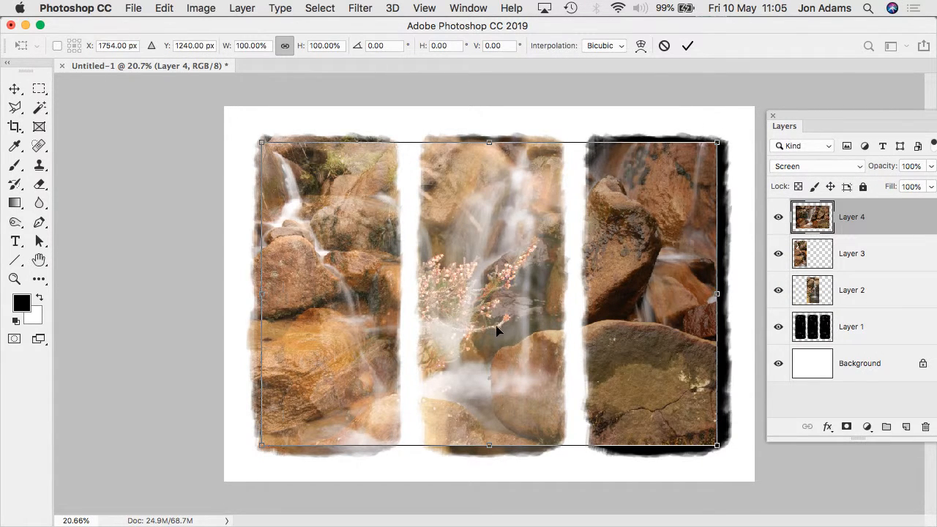
{"action": "left_click_drag", "start_coordinate": [497, 331], "coordinate": [681, 327]}
{"action": "left_click_drag", "start_coordinate": [673, 141], "coordinate": [673, 129]}
{"action": "left_click_drag", "start_coordinate": [674, 447], "coordinate": [677, 465]}
{"action": "left_click_drag", "start_coordinate": [647, 356], "coordinate": [656, 355]}
- Delete everything on Layer 4 outside a rectangular marquee around the right-hand panel, and clear the selection
{"action": "key", "text": "m"}
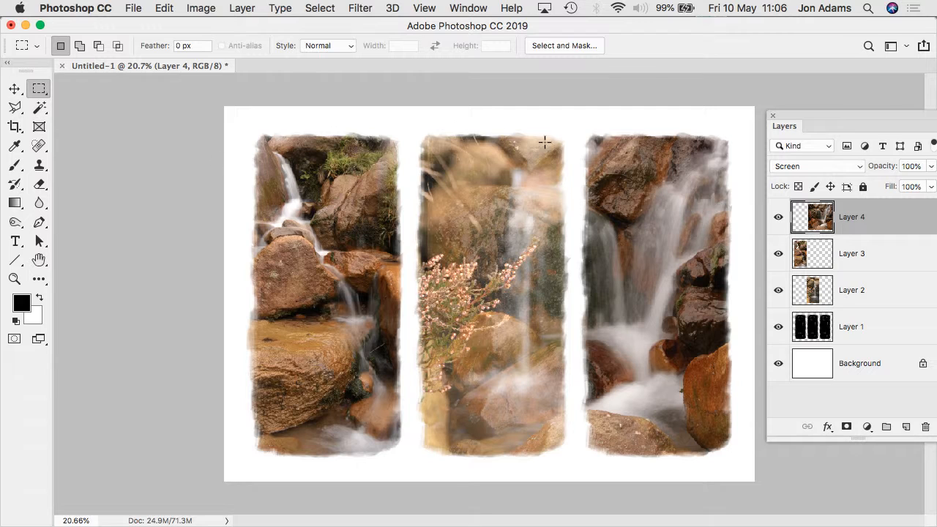
{"action": "left_click_drag", "start_coordinate": [576, 129], "coordinate": [738, 463]}
{"action": "key", "text": "super+shift+i"}
{"action": "key", "text": "Delete"}
{"action": "key", "text": "super+d"}
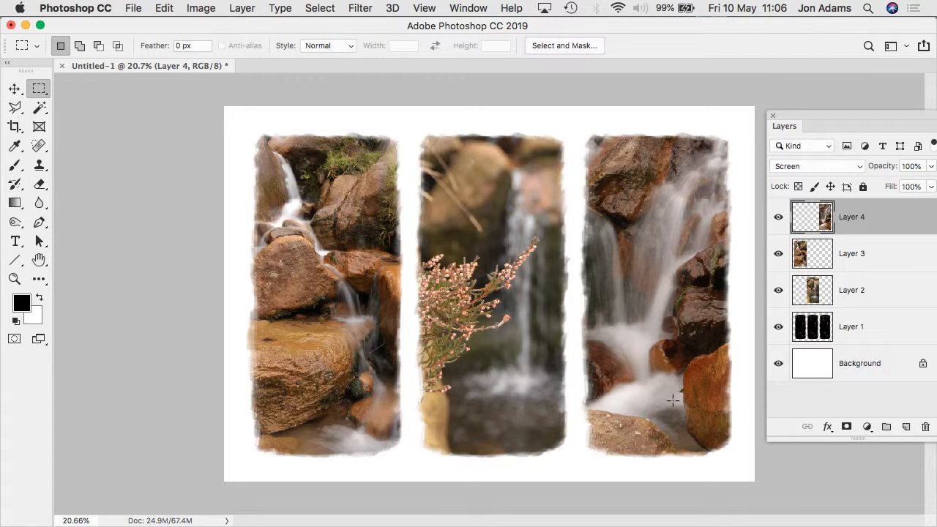
- Duplicate Layer 1 with the black panels and hide the original Layer 1
{"action": "scroll", "coordinate": [558, 328], "scroll_direction": "up", "scroll_amount": 5}
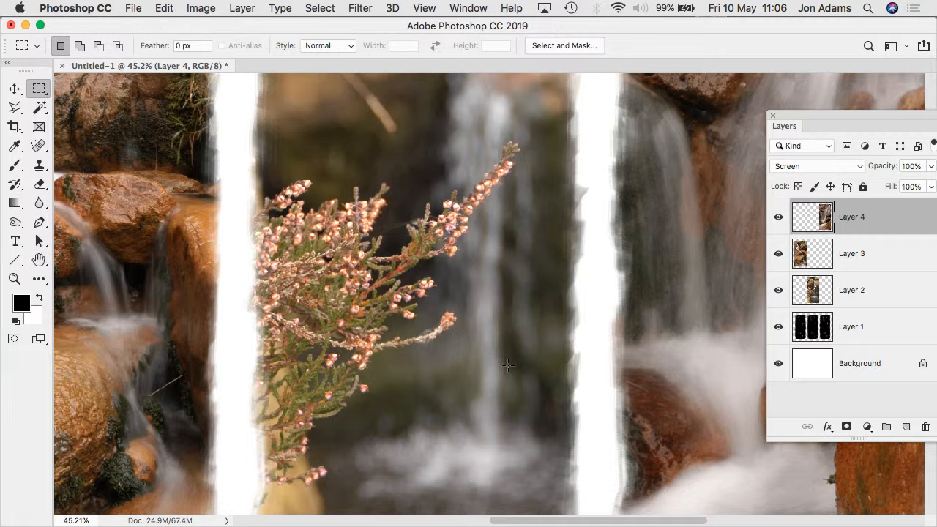
{"action": "scroll", "coordinate": [505, 361], "scroll_direction": "down", "scroll_amount": 5}
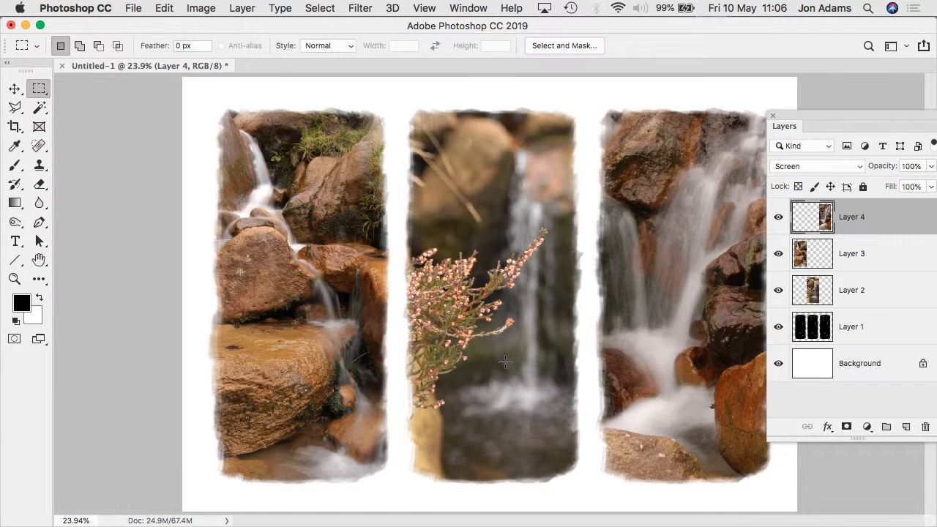
{"action": "scroll", "coordinate": [505, 361], "scroll_direction": "down", "scroll_amount": 1}
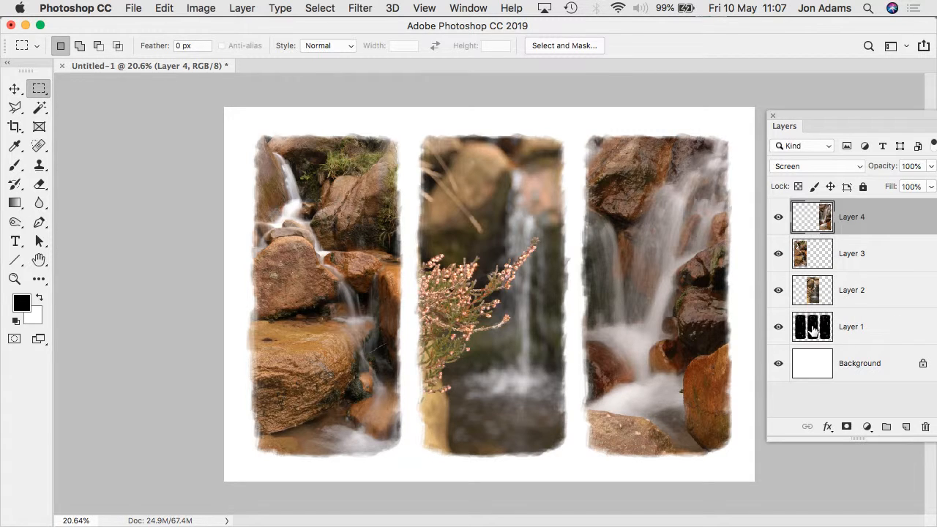
{"action": "left_click", "coordinate": [851, 328]}
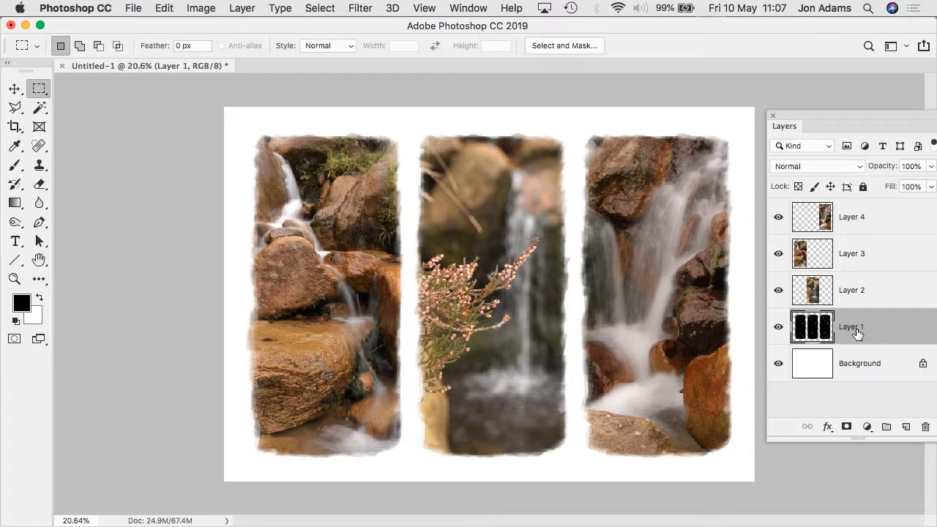
{"action": "key", "text": "super+j"}
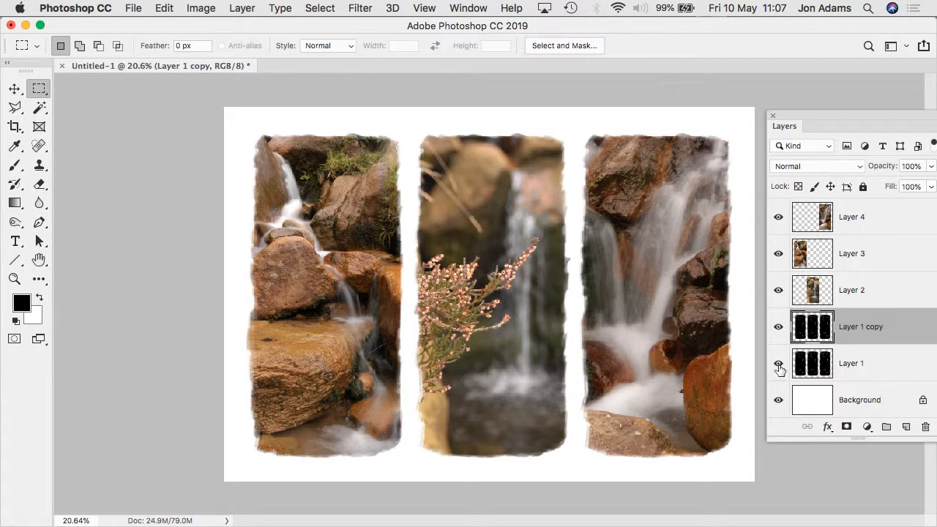
{"action": "left_click", "coordinate": [778, 363]}
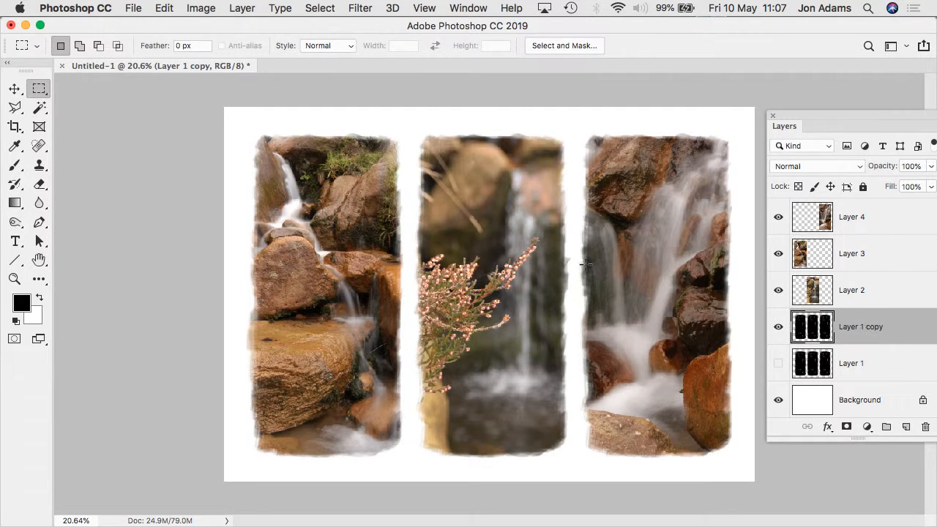
- Apply a Gaussian Blur with a radius of 20.4 pixels to Layer 1 copy to soften the panel edges
{"action": "scroll", "coordinate": [583, 265], "scroll_direction": "up", "scroll_amount": 2}
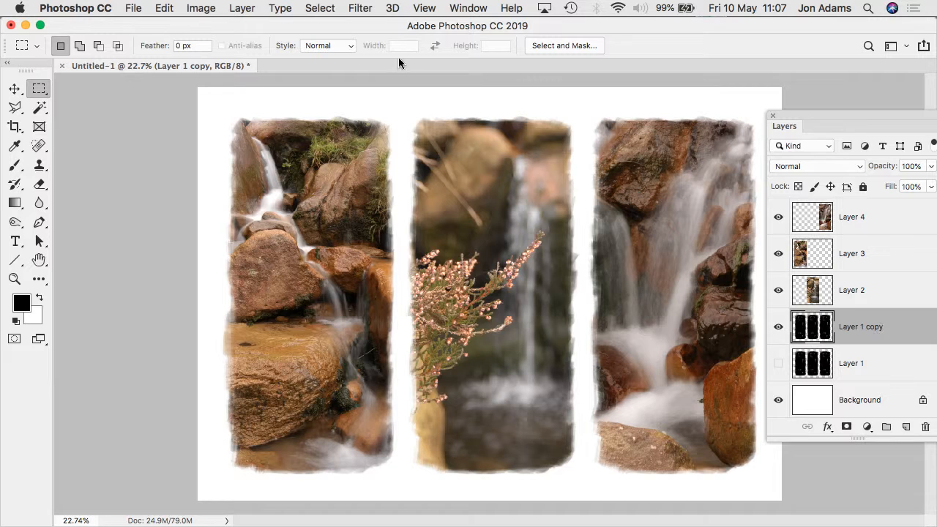
{"action": "left_click", "coordinate": [360, 8]}
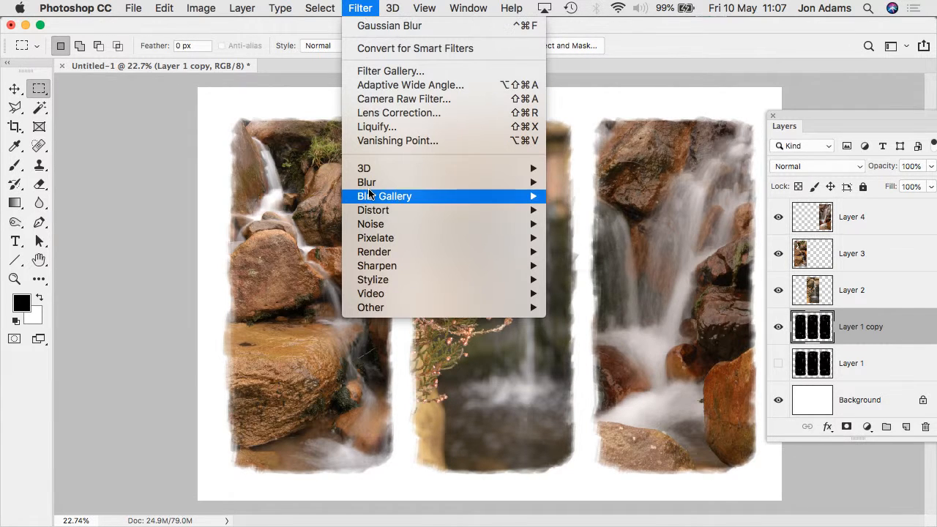
{"action": "mouse_move", "coordinate": [371, 181]}
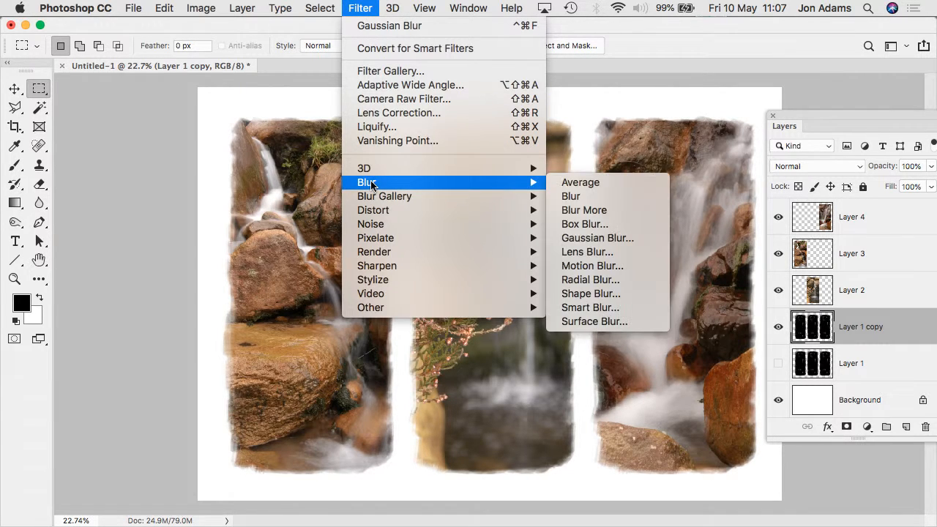
{"action": "left_click", "coordinate": [591, 238]}
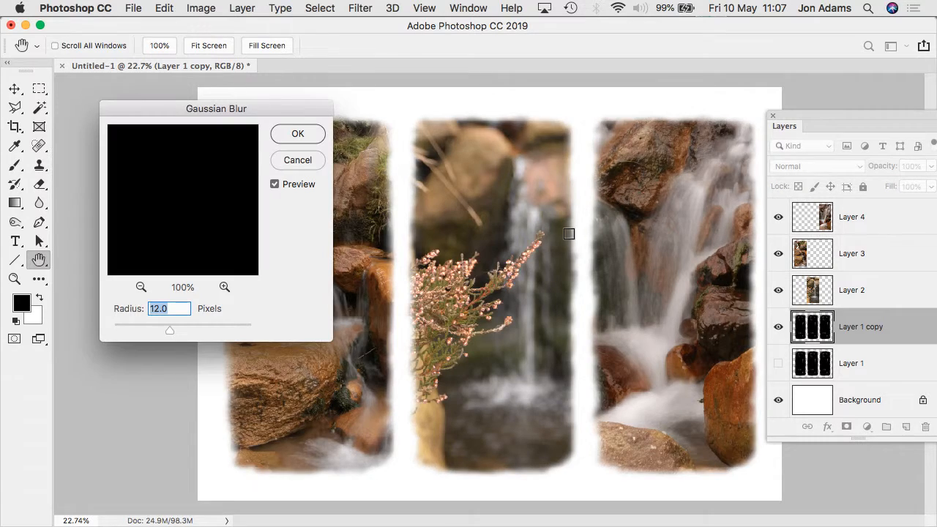
{"action": "scroll", "coordinate": [575, 235], "scroll_direction": "up", "scroll_amount": 5}
{"action": "scroll", "coordinate": [575, 236], "scroll_direction": "up", "scroll_amount": 3}
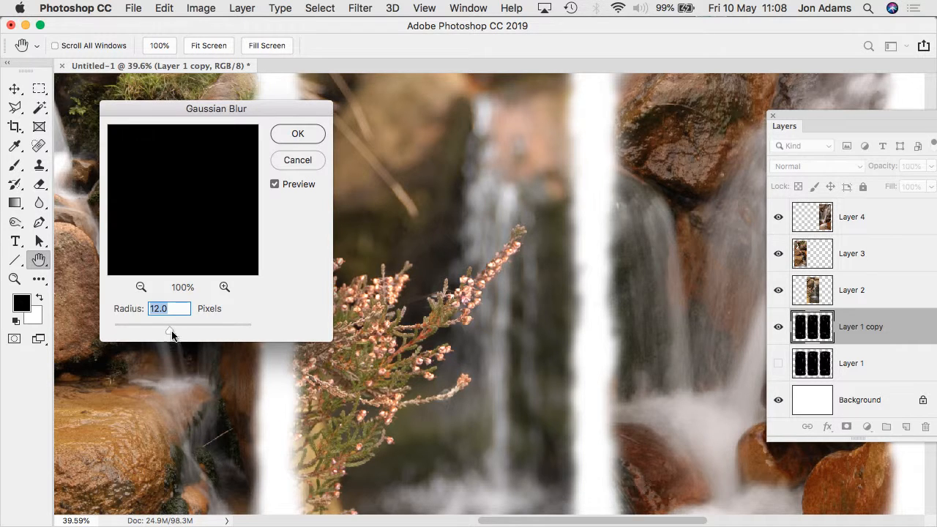
{"action": "left_click_drag", "start_coordinate": [171, 330], "coordinate": [185, 336]}
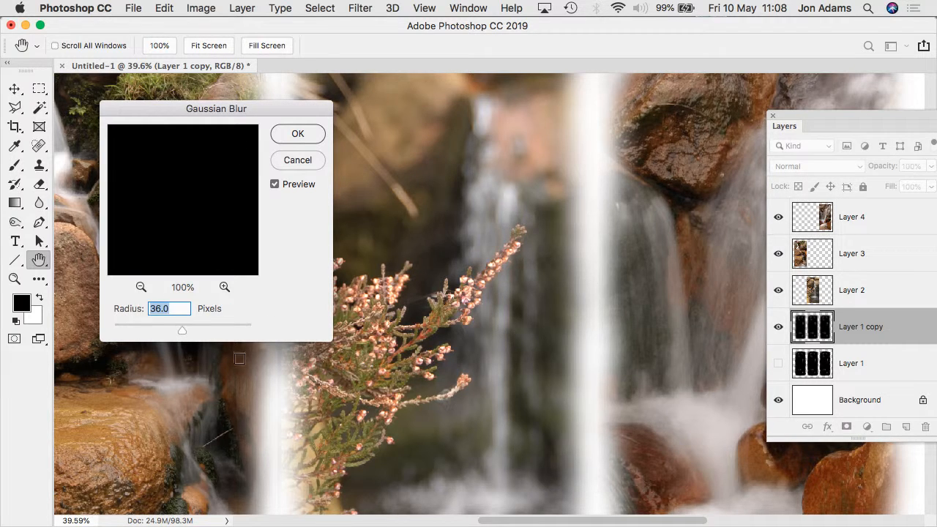
{"action": "mouse_move", "coordinate": [184, 331]}
{"action": "left_mouse_down"}
{"action": "mouse_move", "coordinate": [163, 332]}
{"action": "mouse_move", "coordinate": [184, 335]}
{"action": "mouse_move", "coordinate": [174, 334]}
{"action": "left_mouse_up"}
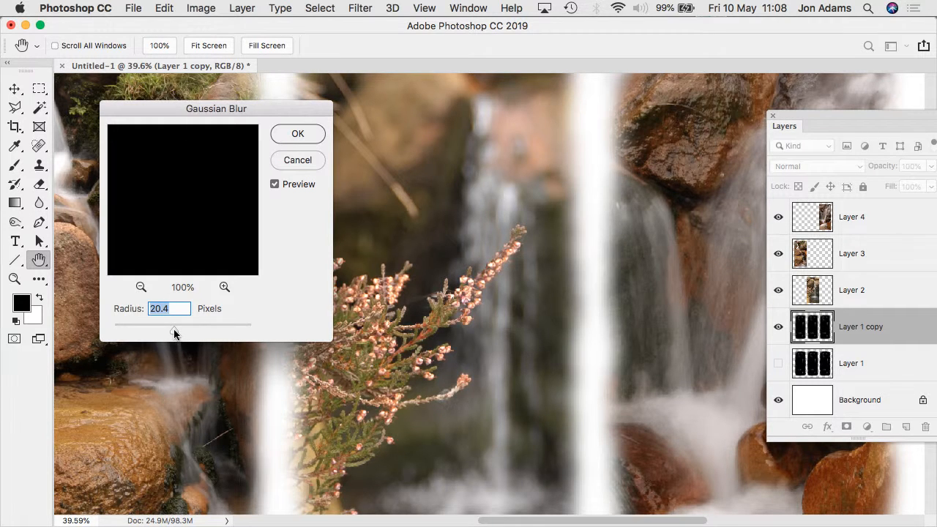
{"action": "left_click", "coordinate": [303, 133]}
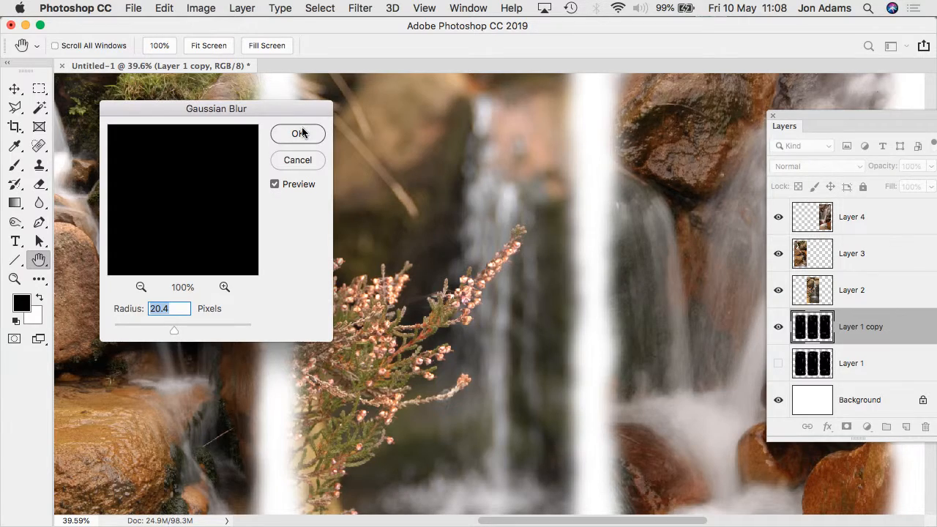
{"action": "key", "text": "m"}
- Compare the photo edges with the blurred Layer 1 copy, the original Layer 1 and both panel layers shown
{"action": "key", "text": "super+0"}
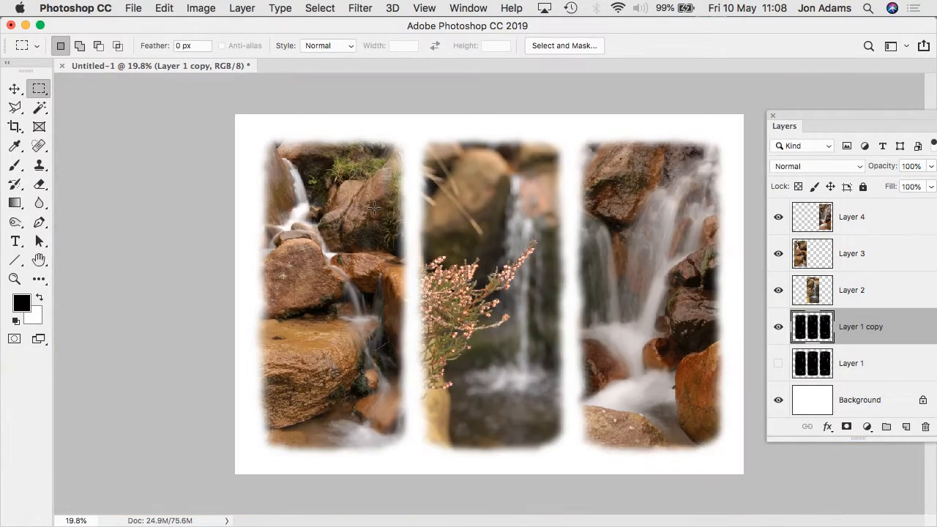
{"action": "scroll", "coordinate": [402, 223], "scroll_direction": "up", "scroll_amount": 3}
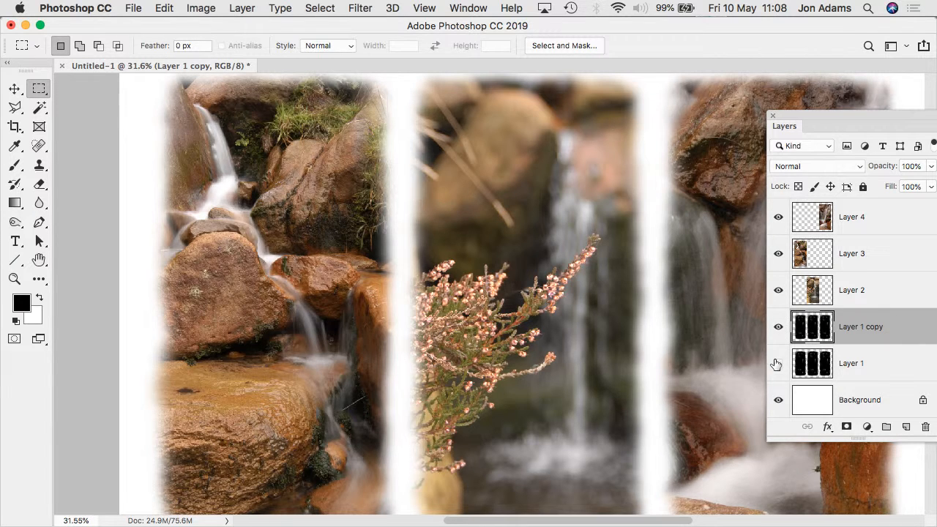
{"action": "left_click", "coordinate": [778, 326]}
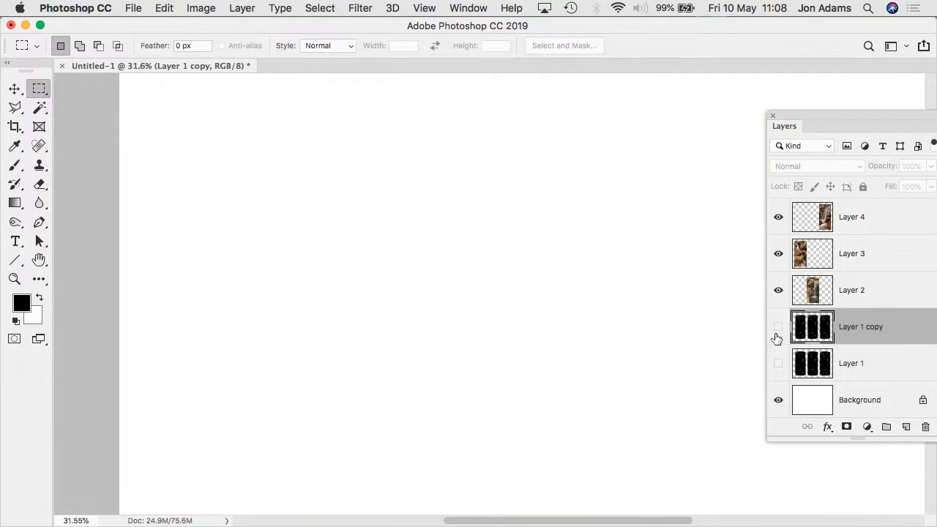
{"action": "left_click", "coordinate": [779, 364]}
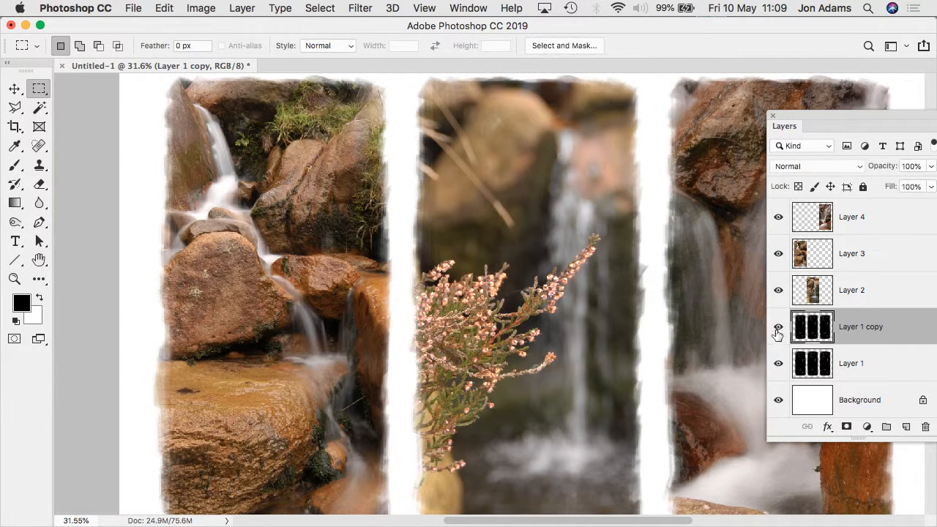
{"action": "left_click", "coordinate": [778, 327]}
{"action": "left_click", "coordinate": [778, 364]}
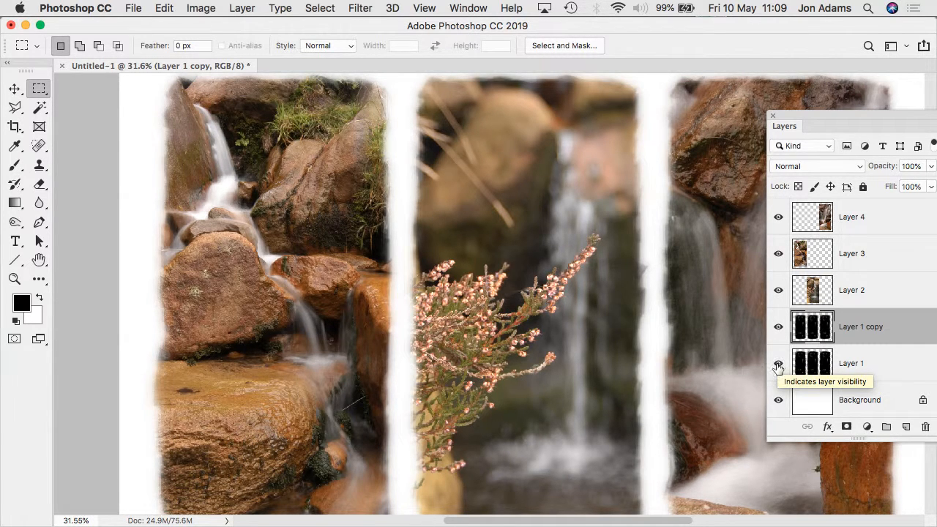
{"action": "left_click", "coordinate": [778, 364]}
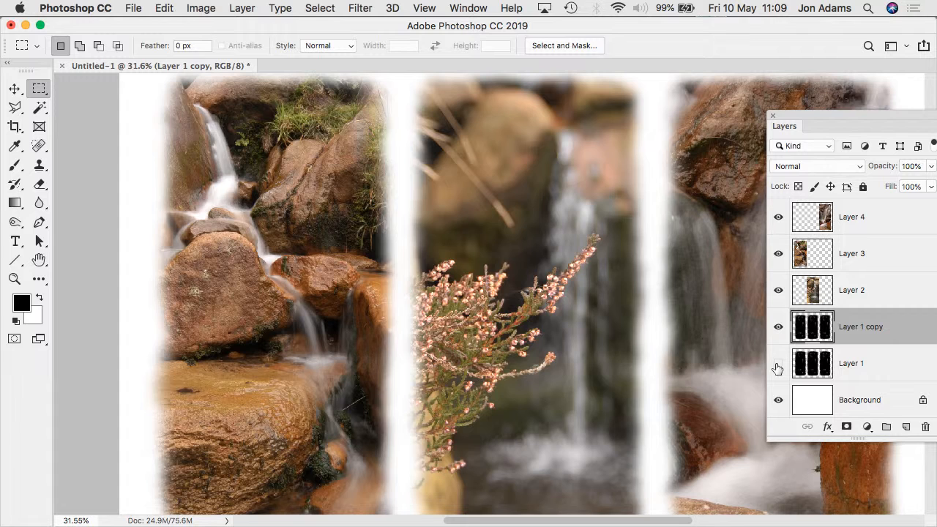
{"action": "scroll", "coordinate": [498, 252], "scroll_direction": "down", "scroll_amount": 3}
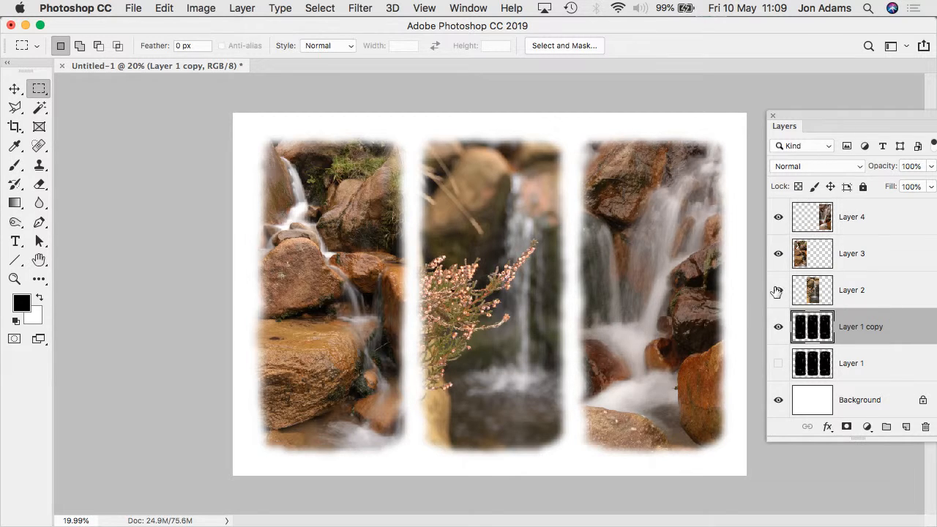
- Hide Layers 2, 3 and 4, compare the blurred and rough panels, and leave only Layer 1 shown over the Background
{"action": "left_click_drag", "start_coordinate": [779, 289], "coordinate": [781, 222]}
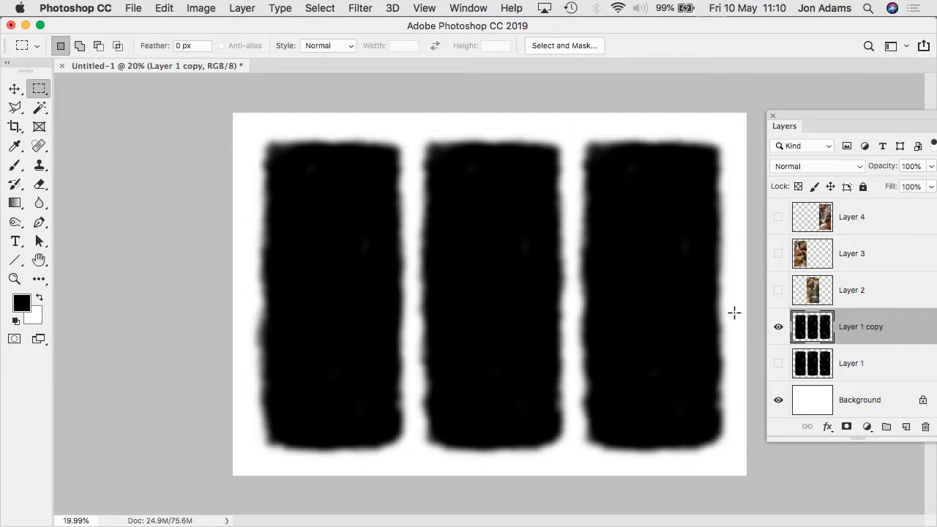
{"action": "left_click", "coordinate": [778, 327]}
{"action": "left_click", "coordinate": [778, 363]}
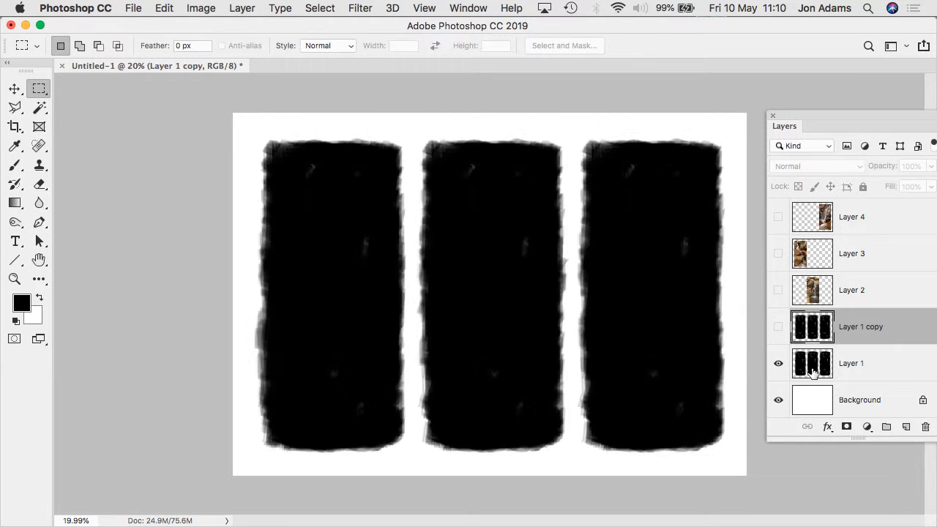
{"action": "left_click", "coordinate": [779, 363]}
{"action": "left_click", "coordinate": [778, 327]}
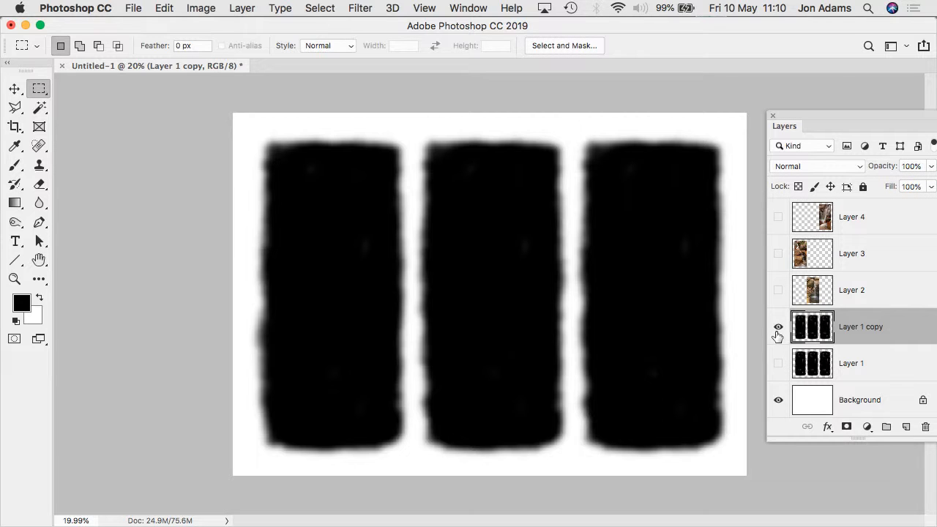
{"action": "left_click", "coordinate": [778, 364]}
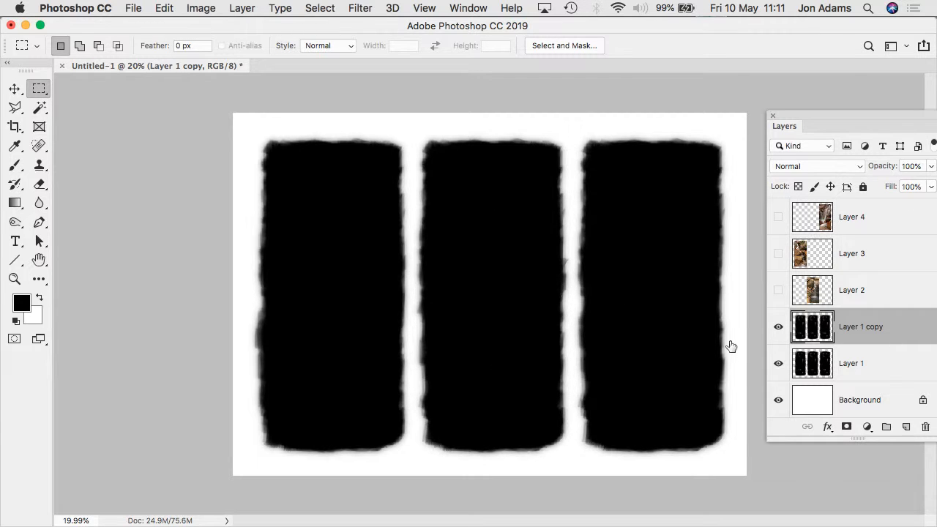
{"action": "left_click", "coordinate": [778, 327]}
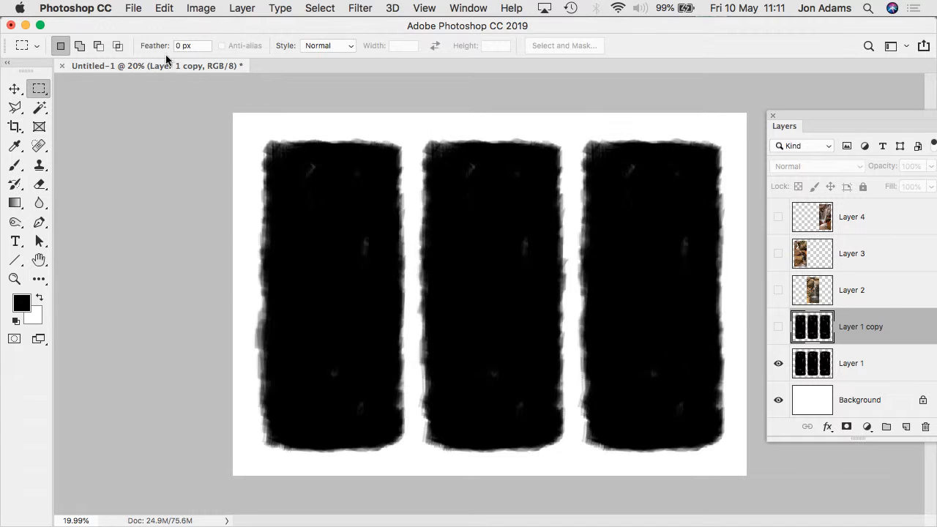
- Save the rough black panels as a JPEG named "fuzzy triptych 1" in the Triptychs 2 folder, with quality set to 12
{"action": "left_click", "coordinate": [134, 8]}
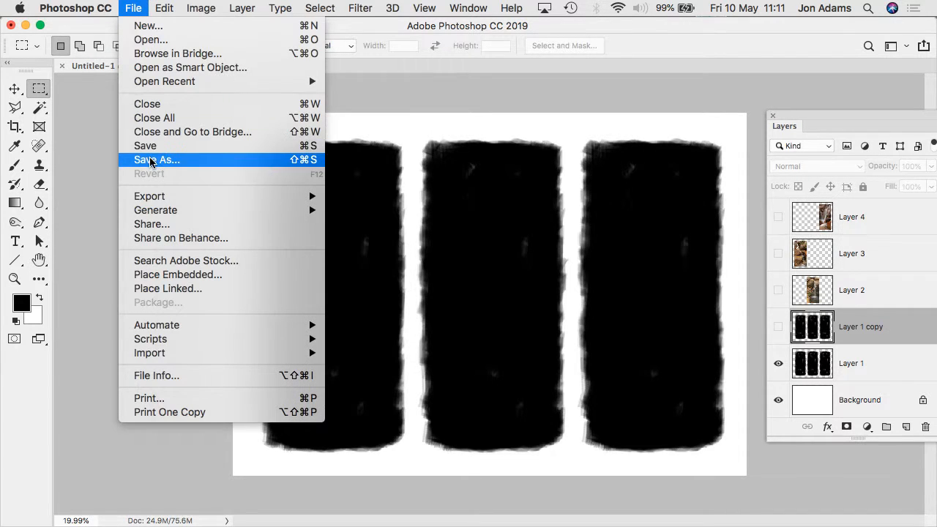
{"action": "left_click", "coordinate": [151, 159]}
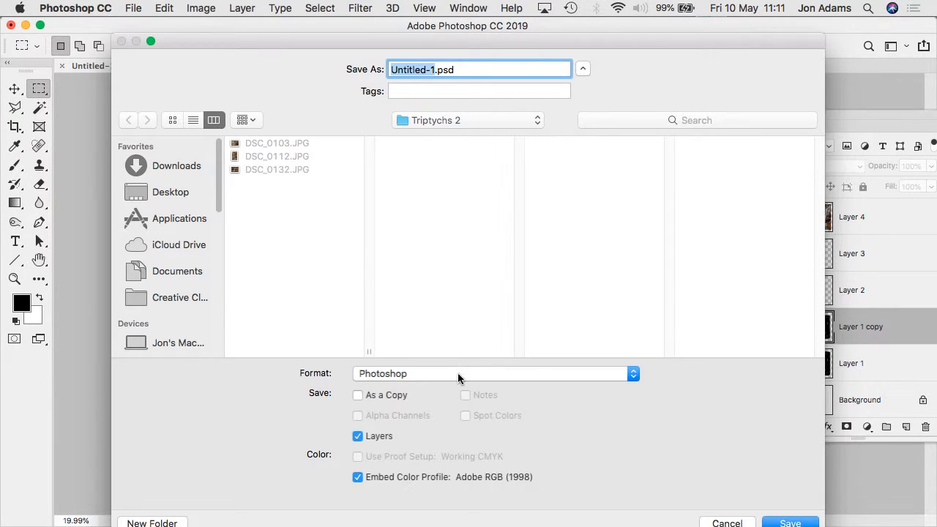
{"action": "left_click", "coordinate": [458, 372]}
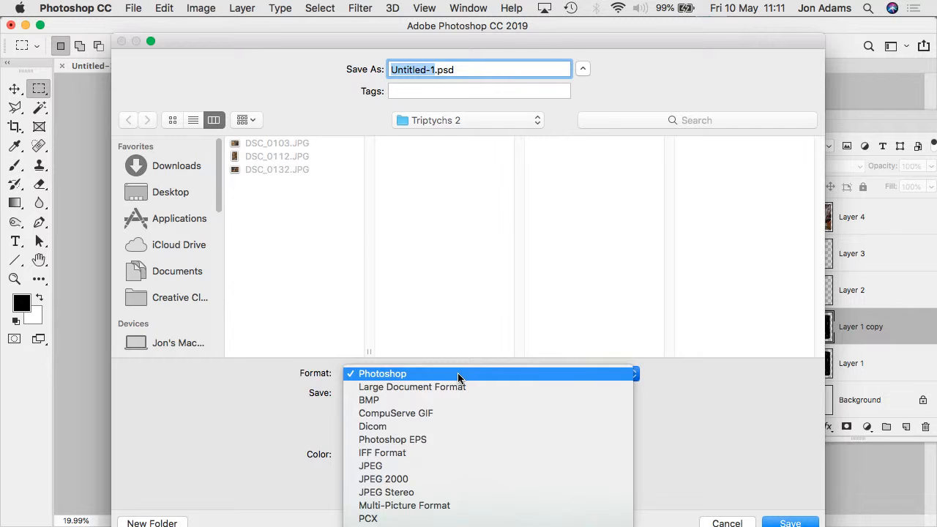
{"action": "left_click", "coordinate": [411, 466]}
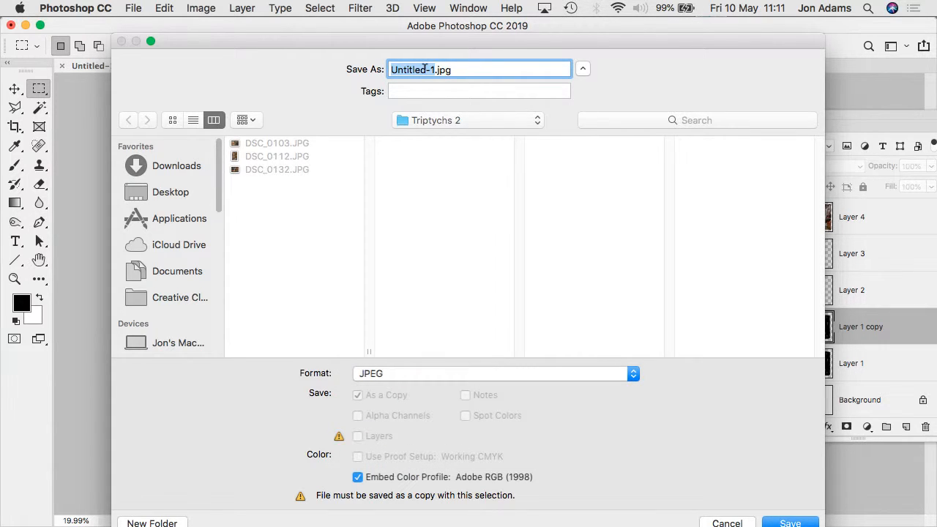
{"action": "type", "text": "fuzzy tripty"}
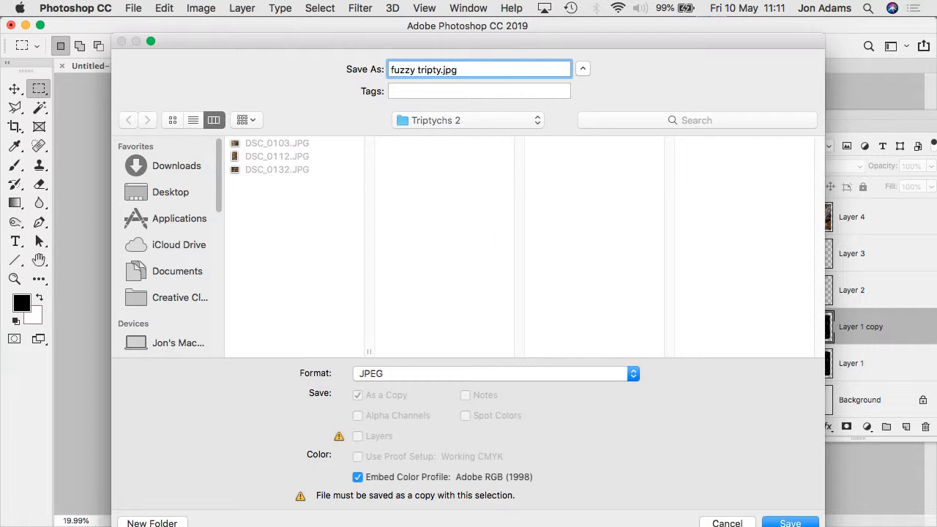
{"action": "type", "text": "ch 1"}
{"action": "left_click", "coordinate": [809, 522]}
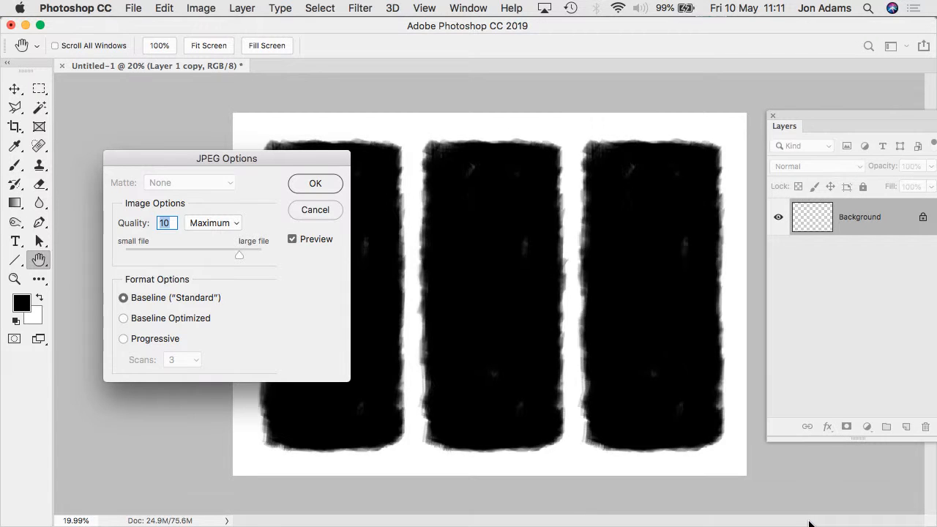
{"action": "left_click_drag", "start_coordinate": [238, 256], "coordinate": [275, 258]}
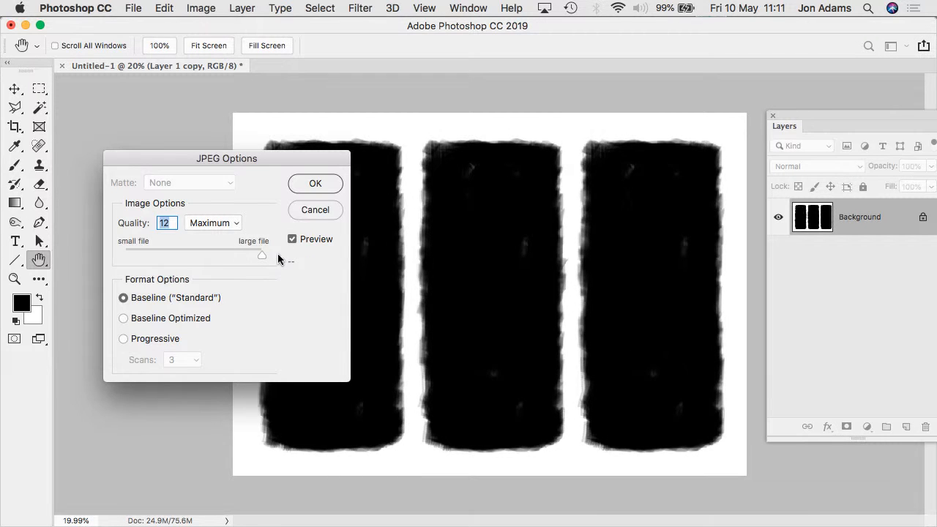
{"action": "left_click", "coordinate": [315, 183]}
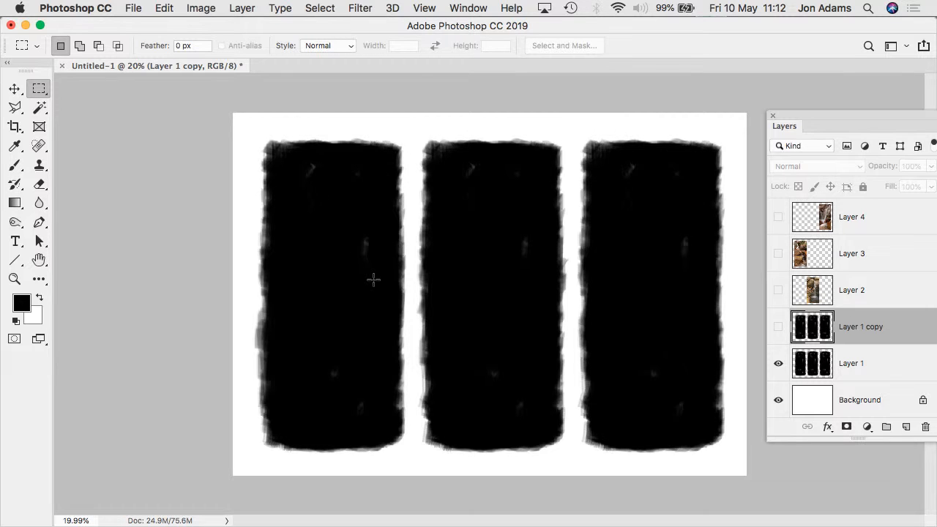
- Show the blurred Layer 1 copy instead of Layer 1 and save it as a JPEG named "fuzzy triptych 2" at quality 12
{"action": "left_click", "coordinate": [778, 364]}
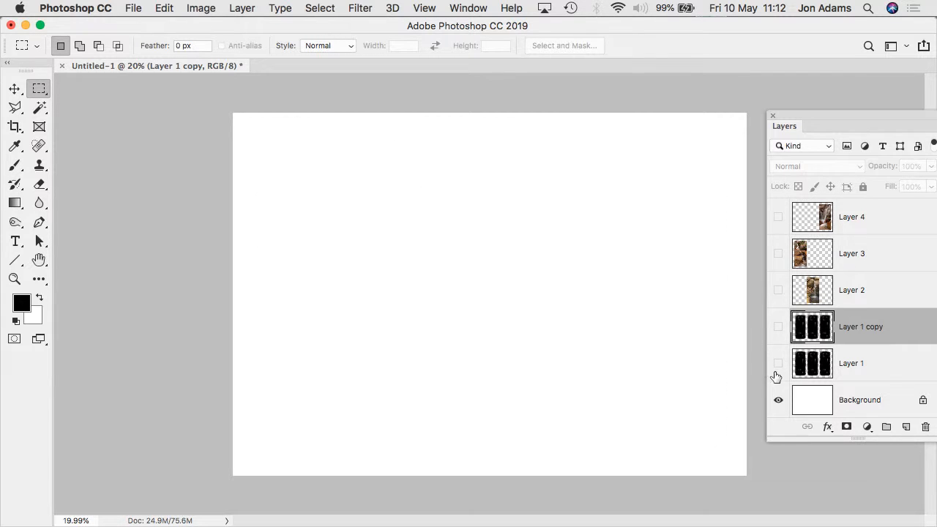
{"action": "left_click", "coordinate": [778, 327]}
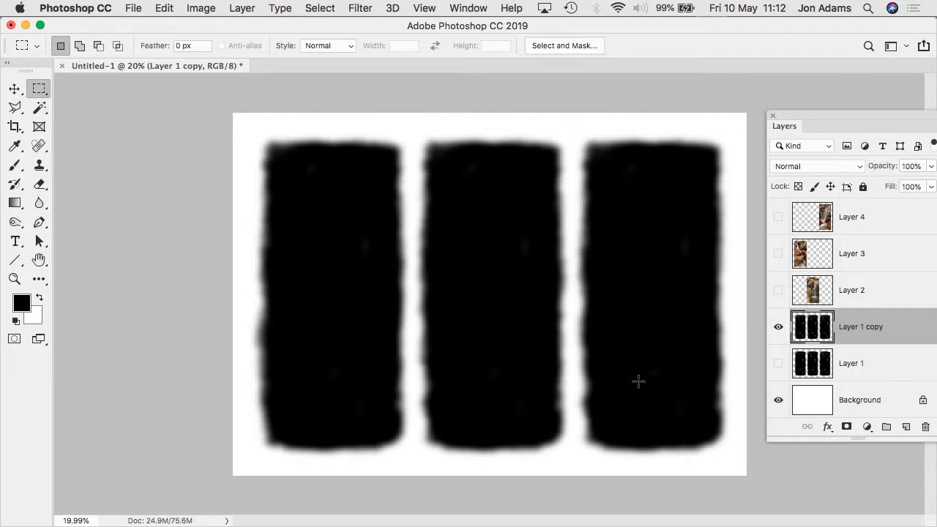
{"action": "left_click", "coordinate": [134, 8]}
{"action": "left_click", "coordinate": [157, 159]}
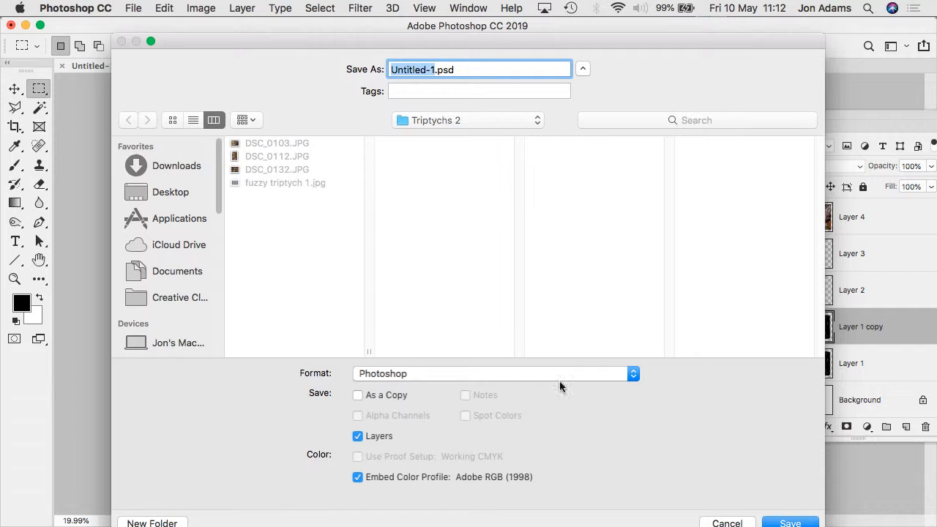
{"action": "left_click", "coordinate": [462, 372]}
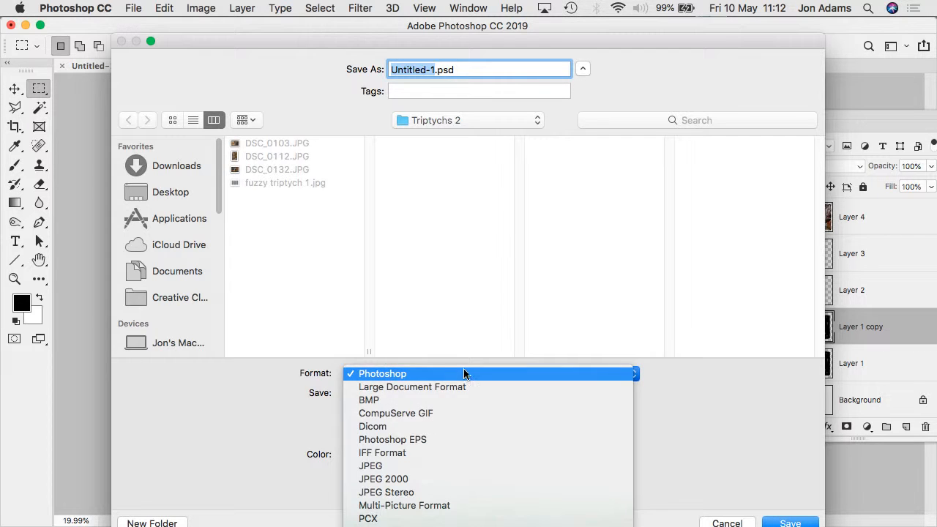
{"action": "left_click", "coordinate": [432, 468]}
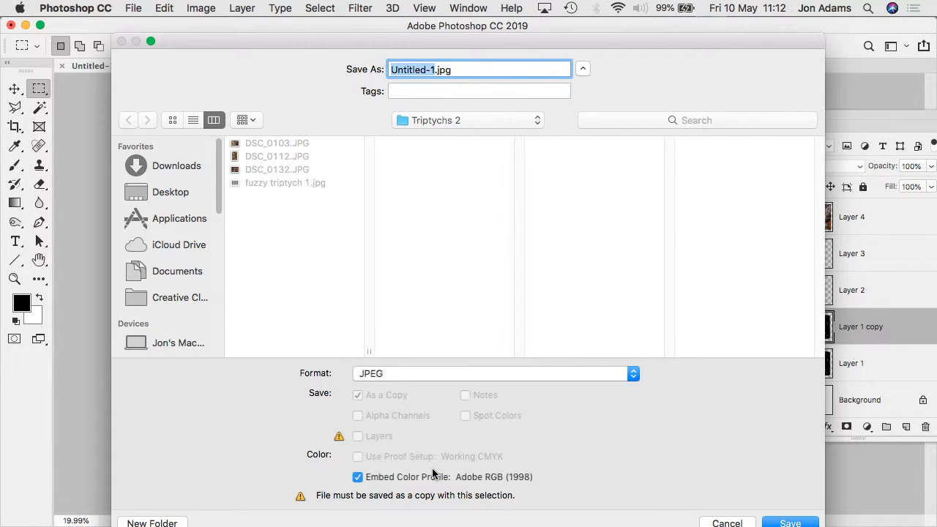
{"action": "left_click", "coordinate": [287, 183]}
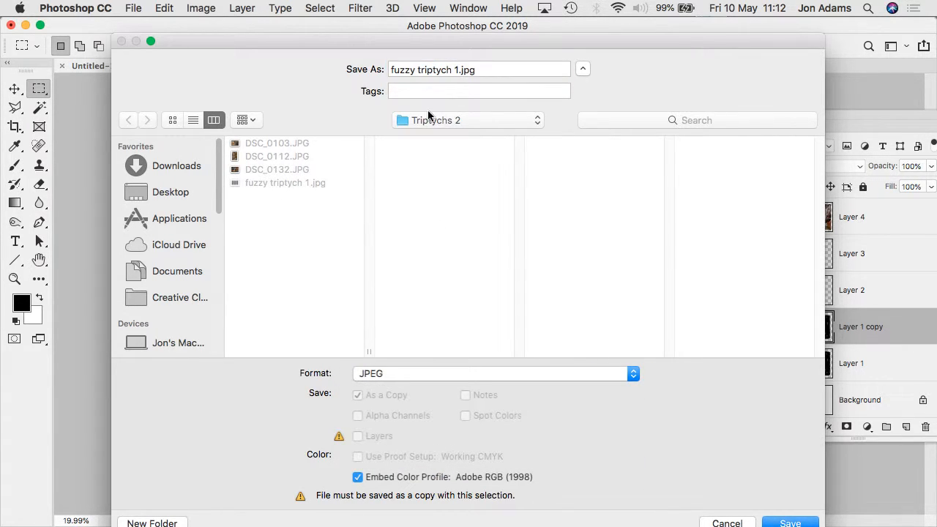
{"action": "left_click", "coordinate": [454, 73]}
{"action": "key", "text": "Delete"}
{"action": "type", "text": "2"}
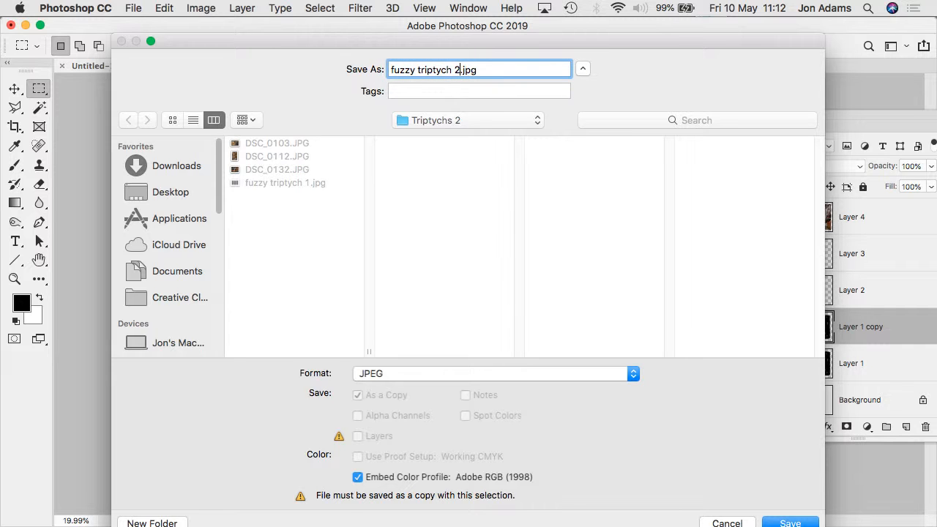
{"action": "left_click", "coordinate": [792, 522]}
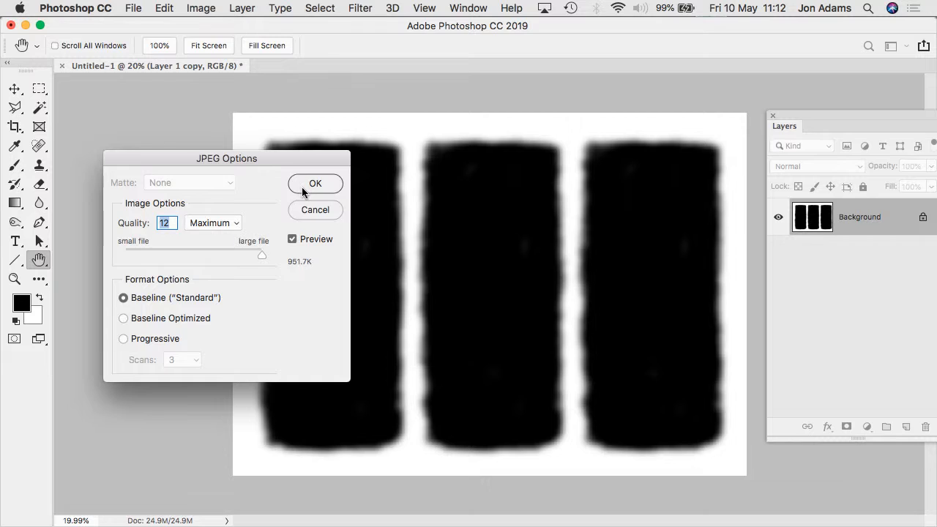
{"action": "left_click", "coordinate": [302, 187]}
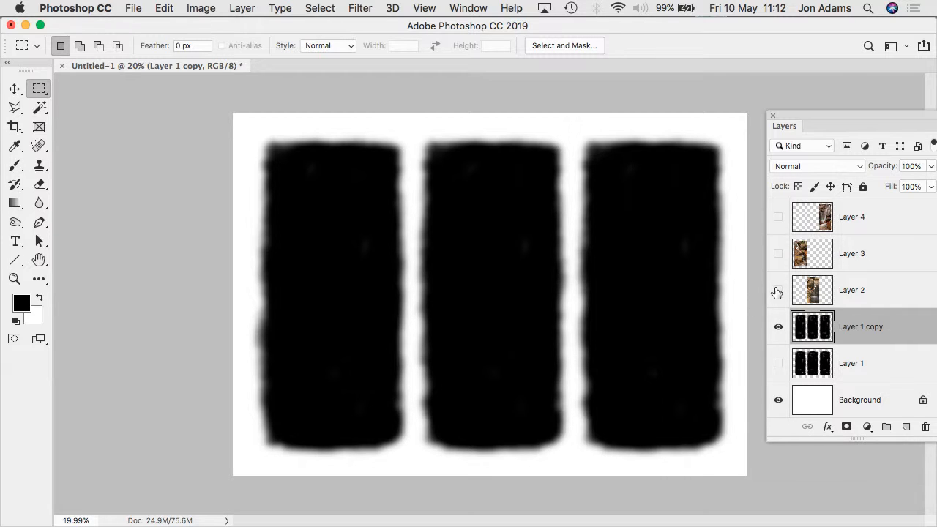
- Show the waterfall photo Layers 2, 3 and 4 over the blurred panels
{"action": "left_click_drag", "start_coordinate": [778, 291], "coordinate": [780, 221]}
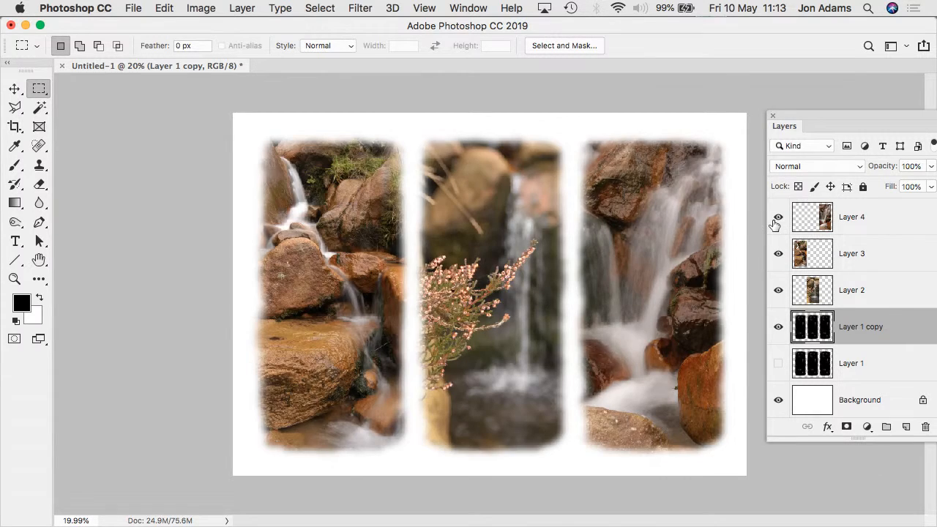